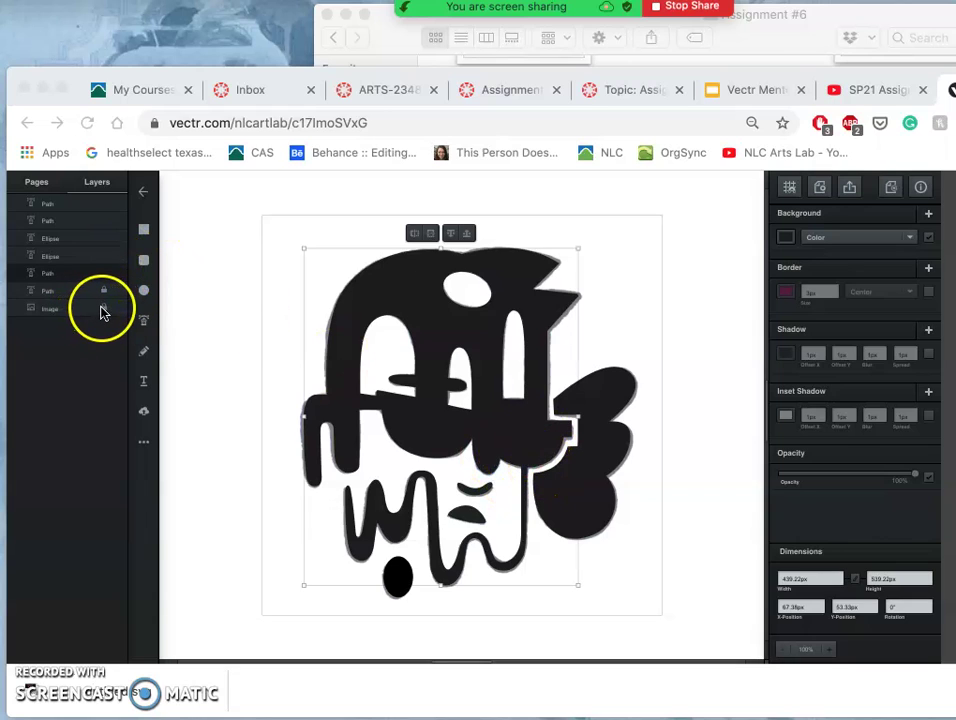
Step: Look over the logo sketch and vector files in the Assignment #6 Finder folder and return to the Vectr drawing
click(102, 310)
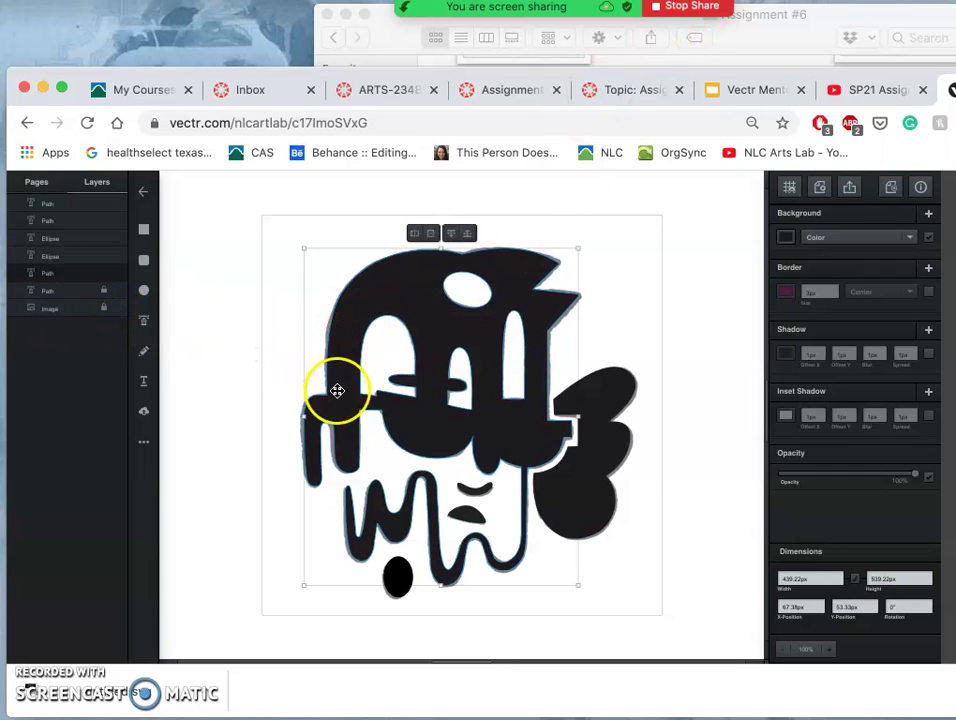
click(768, 28)
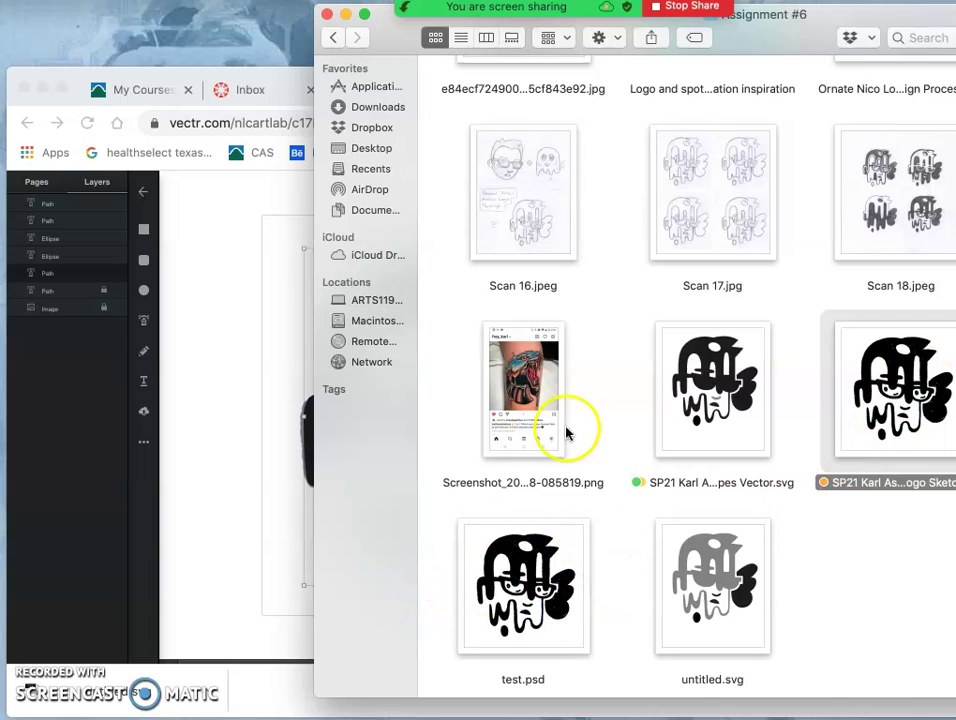
click(224, 217)
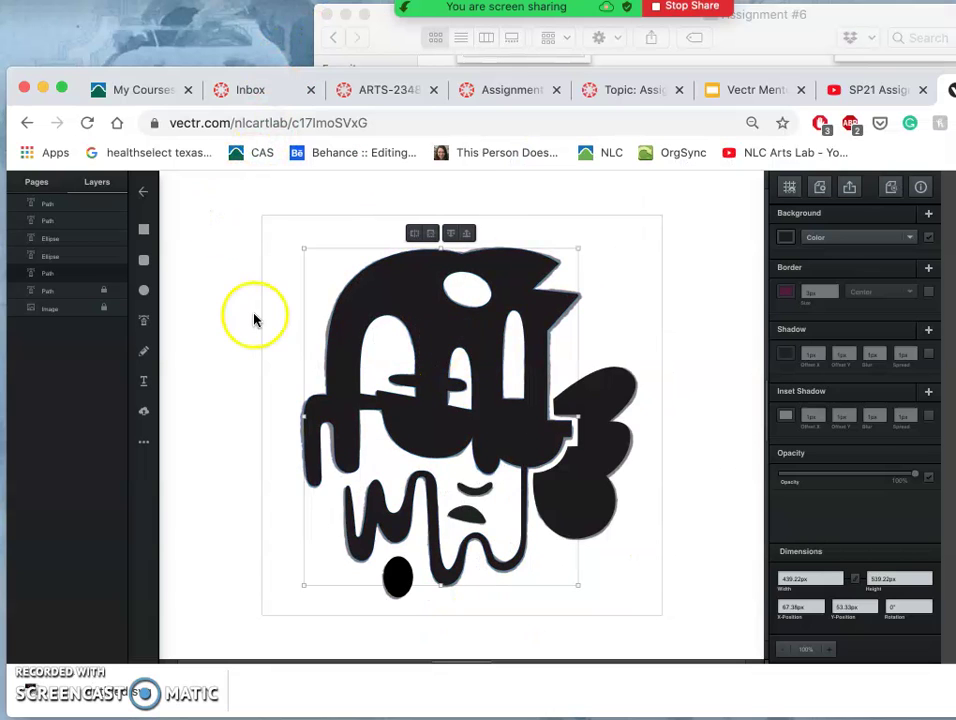
Step: Lower the main head path's opacity to 52% and lock all the remaining unlocked layers
click(104, 309)
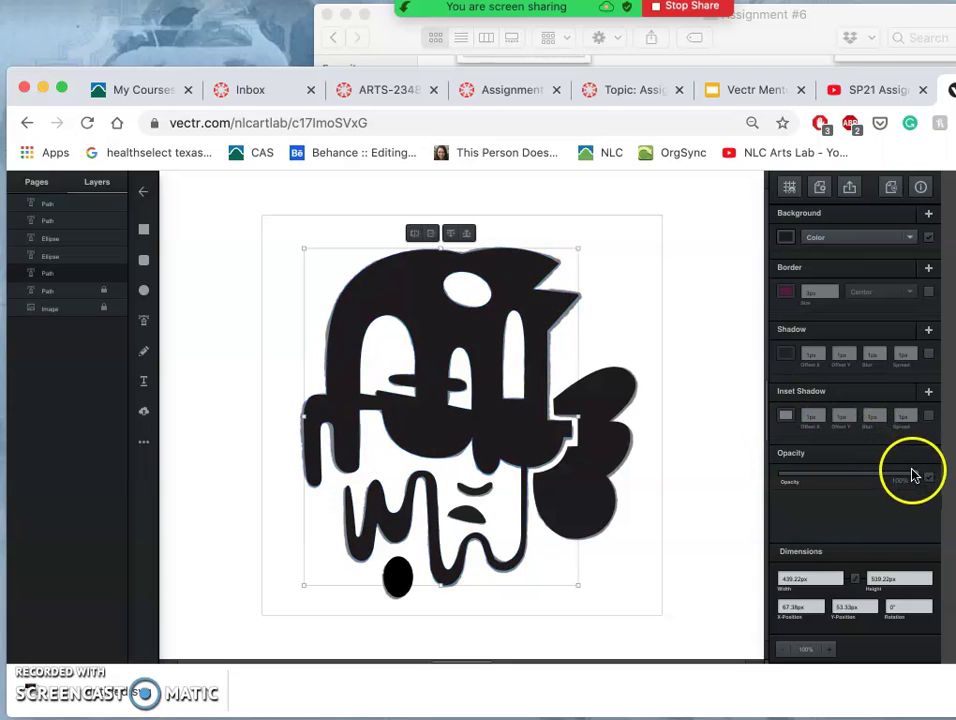
drag(912, 475, 849, 479)
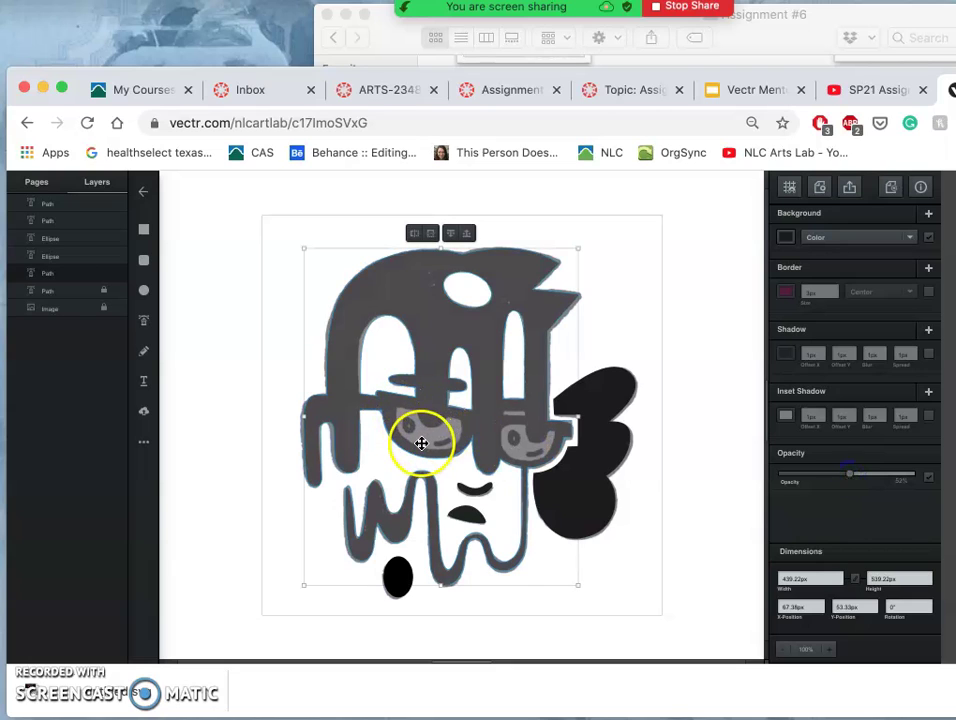
click(104, 277)
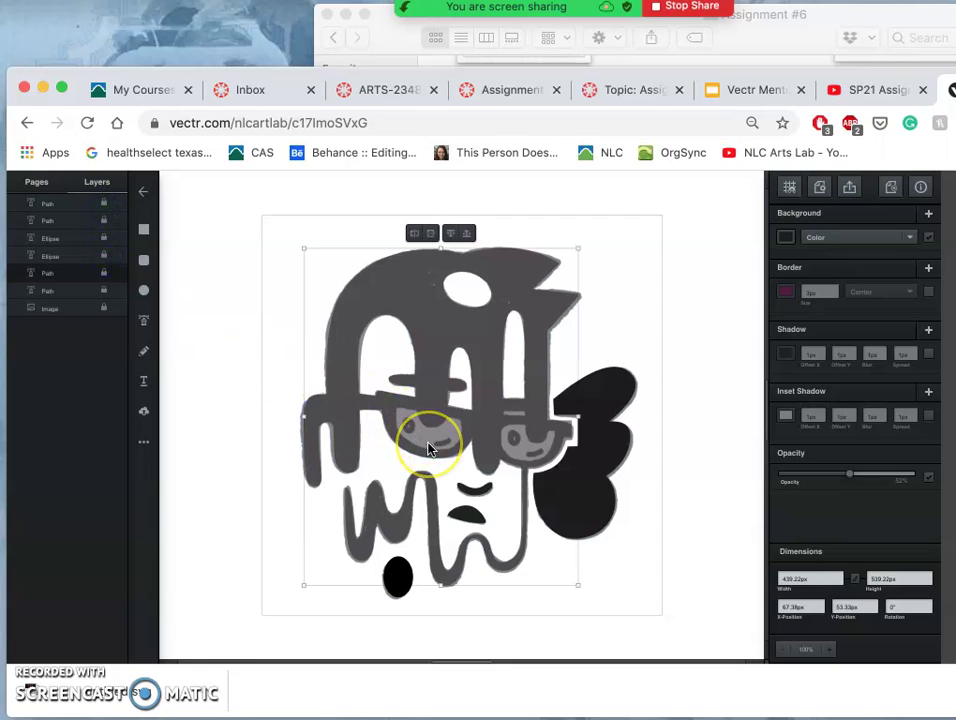
Step: Draw an ellipse about 106 by 75 px over the left eye inside the glasses lens
scroll(428, 449, up, 5)
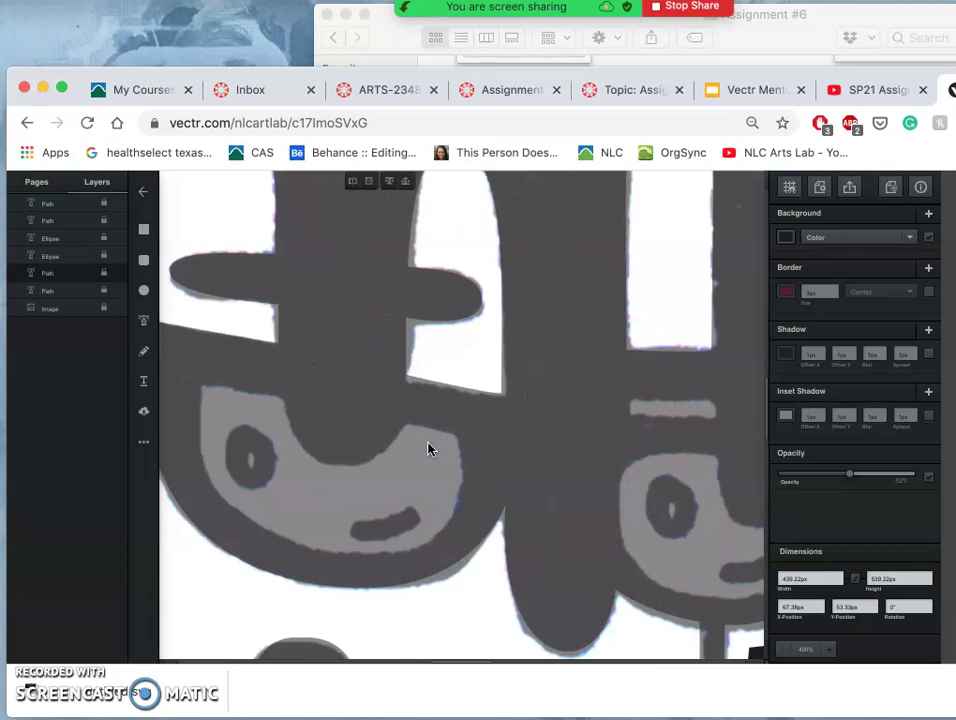
scroll(428, 447, down, 3)
click(323, 375)
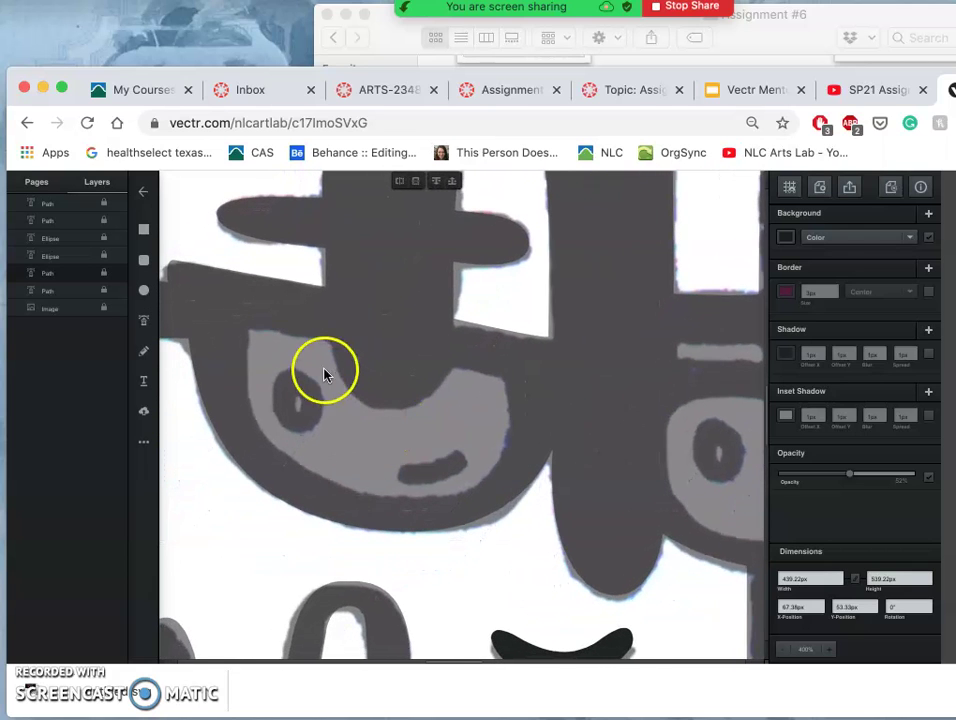
click(144, 289)
drag(235, 322, 501, 511)
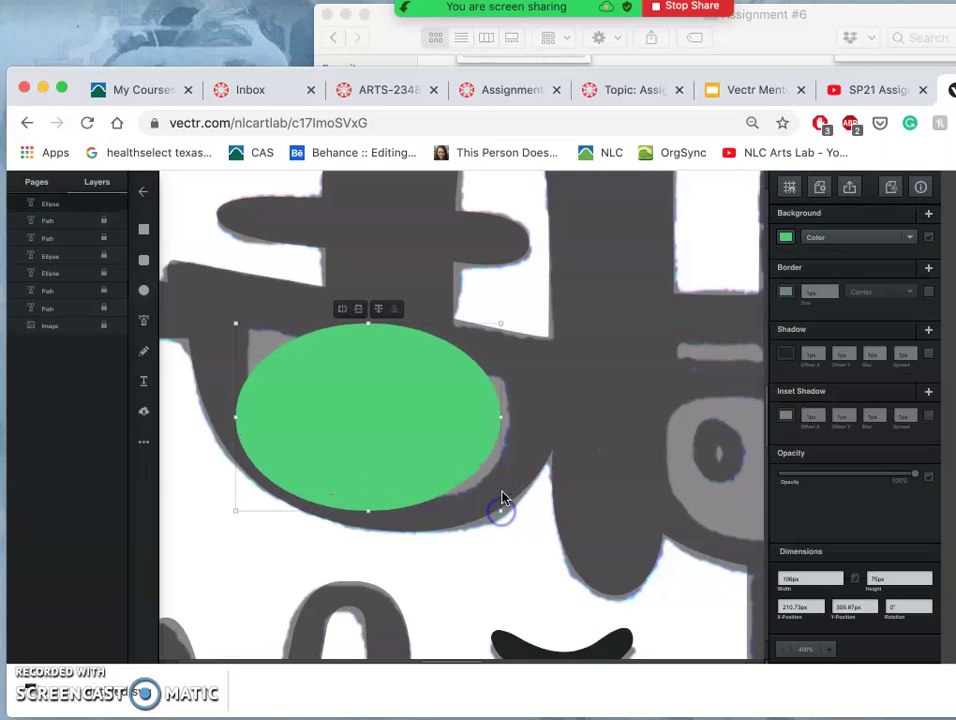
Step: Rotate the green ellipse by about 10.6° and shift it slightly up and right over the sketched eye
click(519, 326)
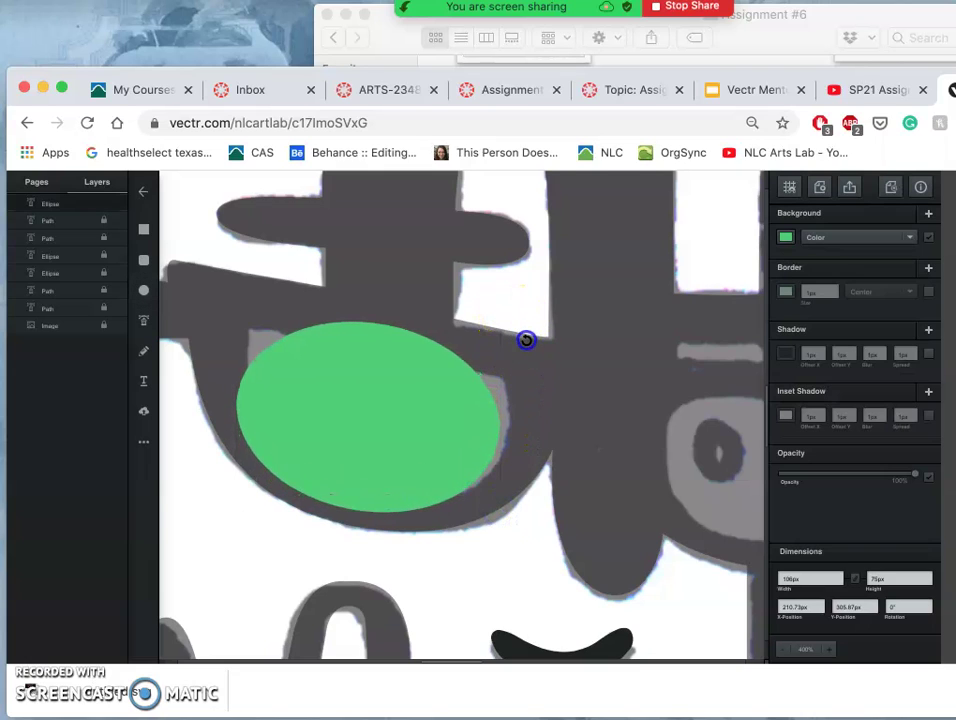
click(457, 391)
drag(448, 397, 459, 393)
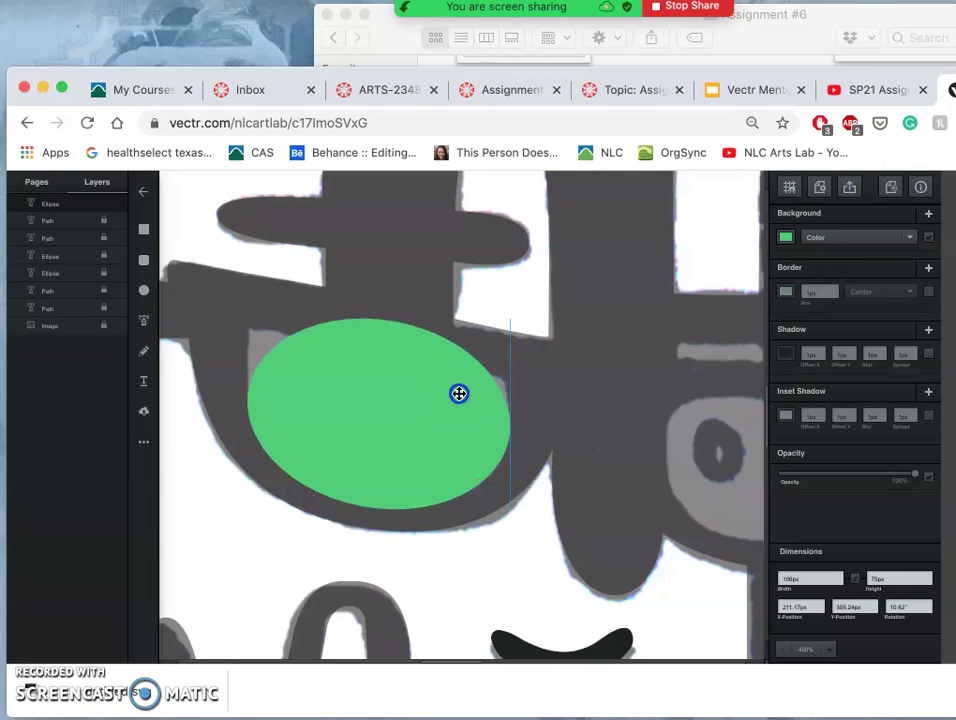
Step: Add nodes on the ellipse's upper-right and upper-left edges and pull them out to the corners of the sketched eye
double_click(364, 391)
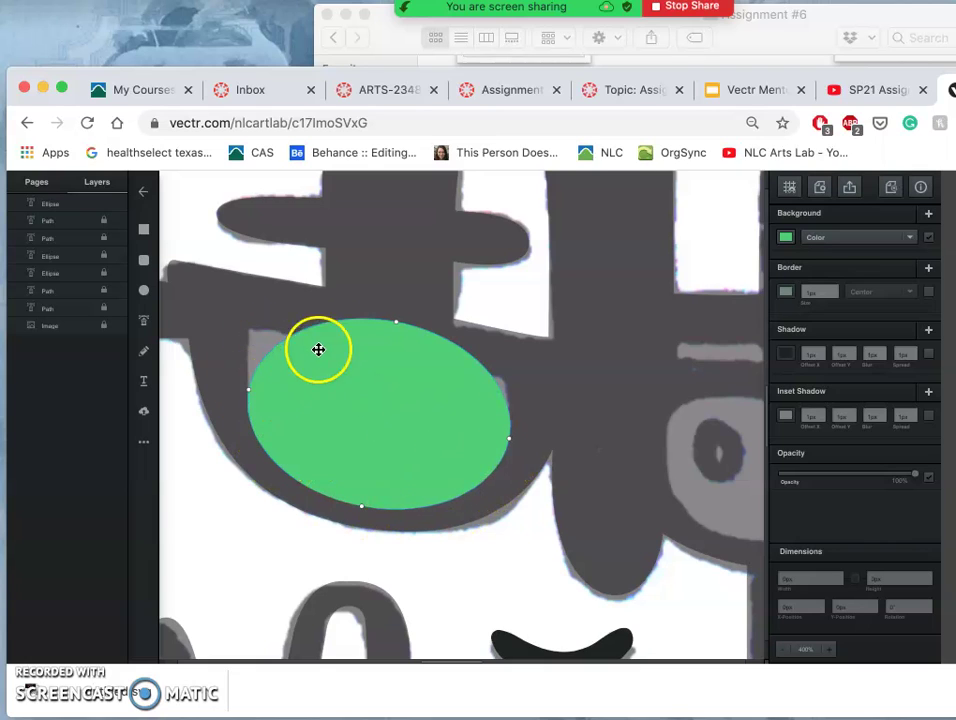
click(498, 391)
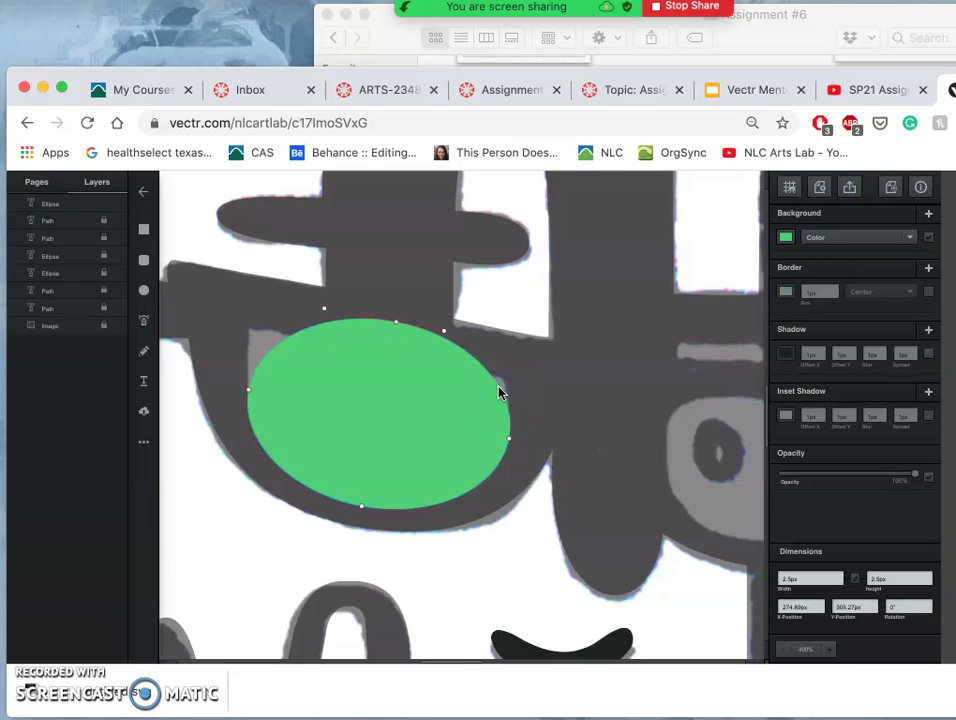
drag(502, 384, 509, 379)
click(274, 350)
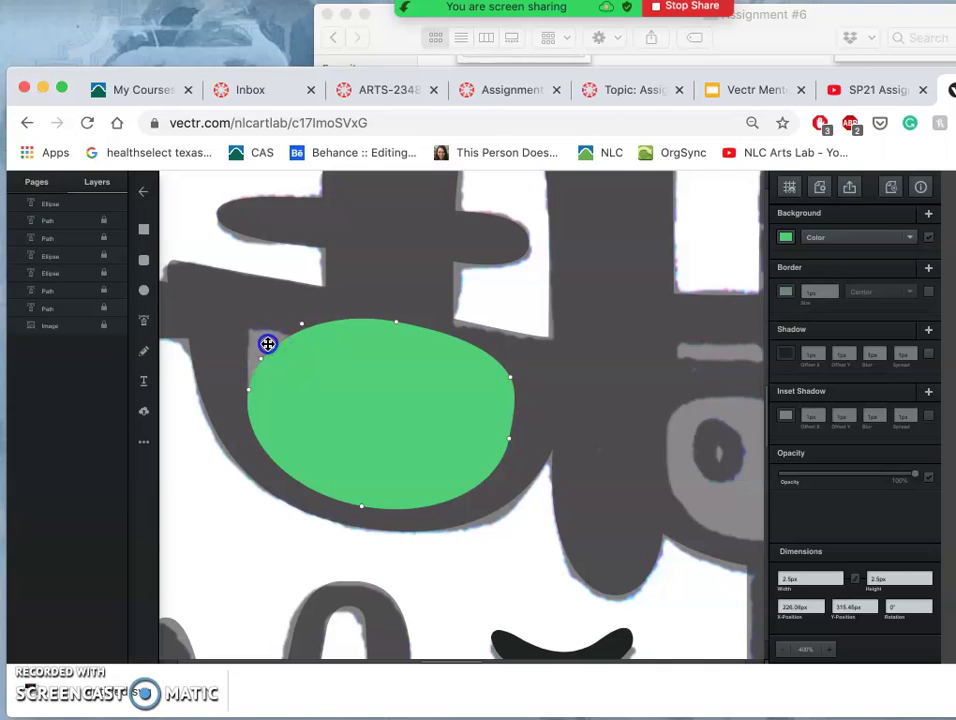
drag(267, 343, 256, 335)
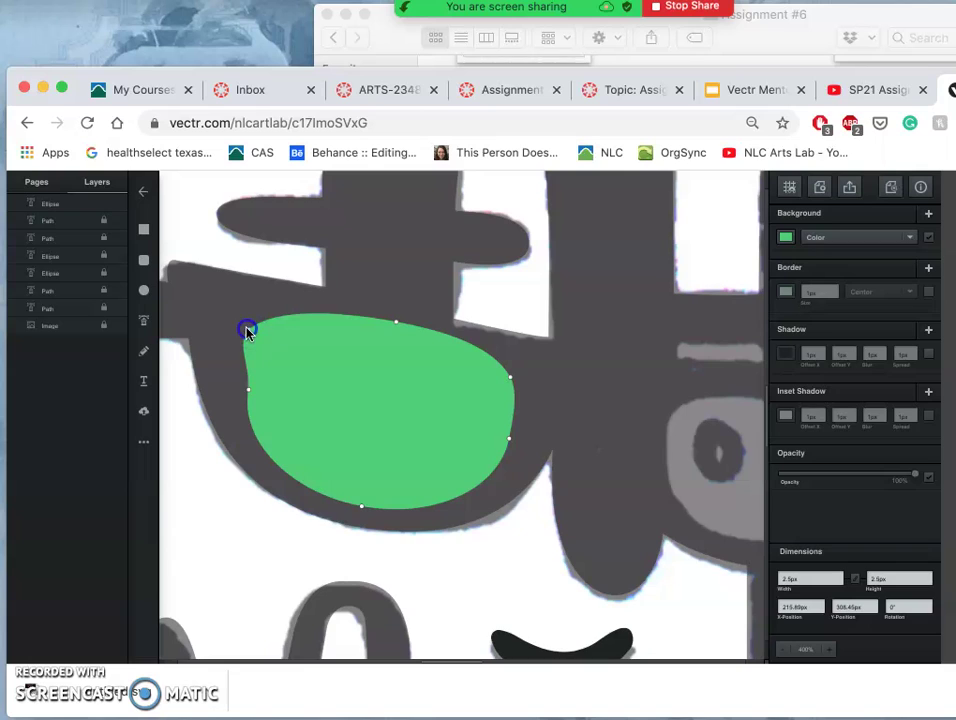
drag(248, 333, 249, 331)
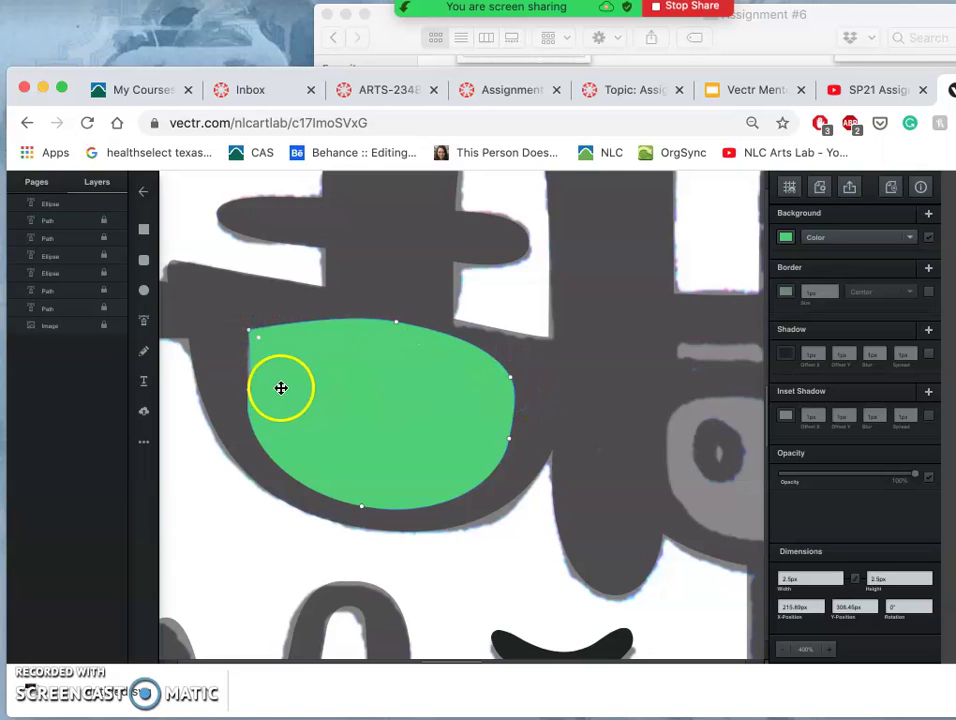
Step: Turn the eye shape's upper-left corner node into a curve and adjust its handle to round the corner
click(259, 338)
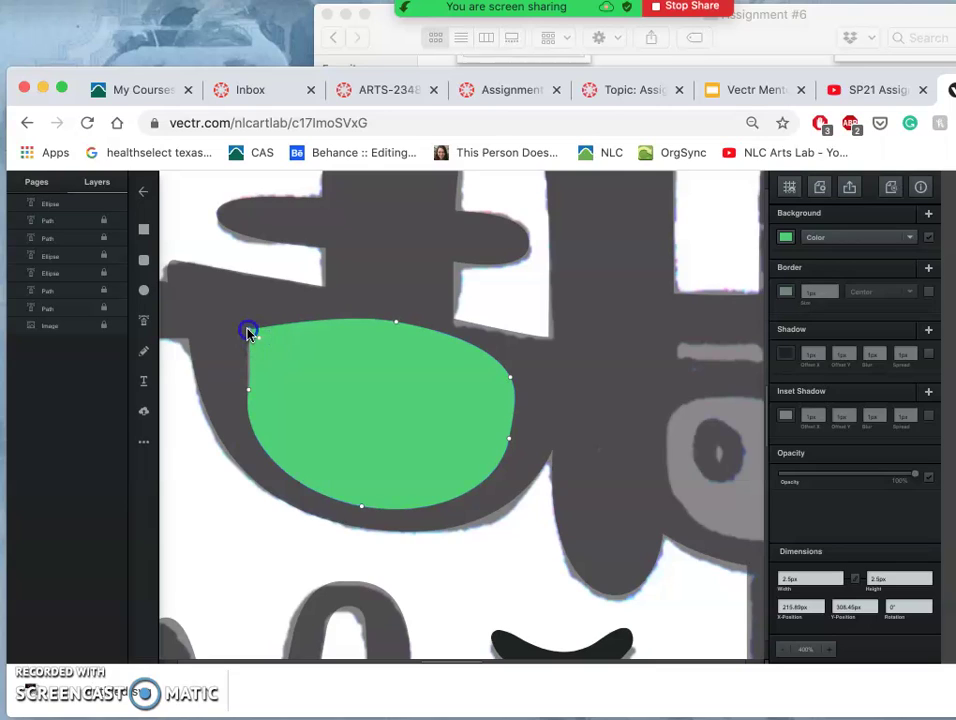
double_click(249, 333)
drag(284, 316, 264, 312)
Step: Adjust the left-side node's handles and move it and the upper-left corner node outward past the sketched eye's edge
click(247, 390)
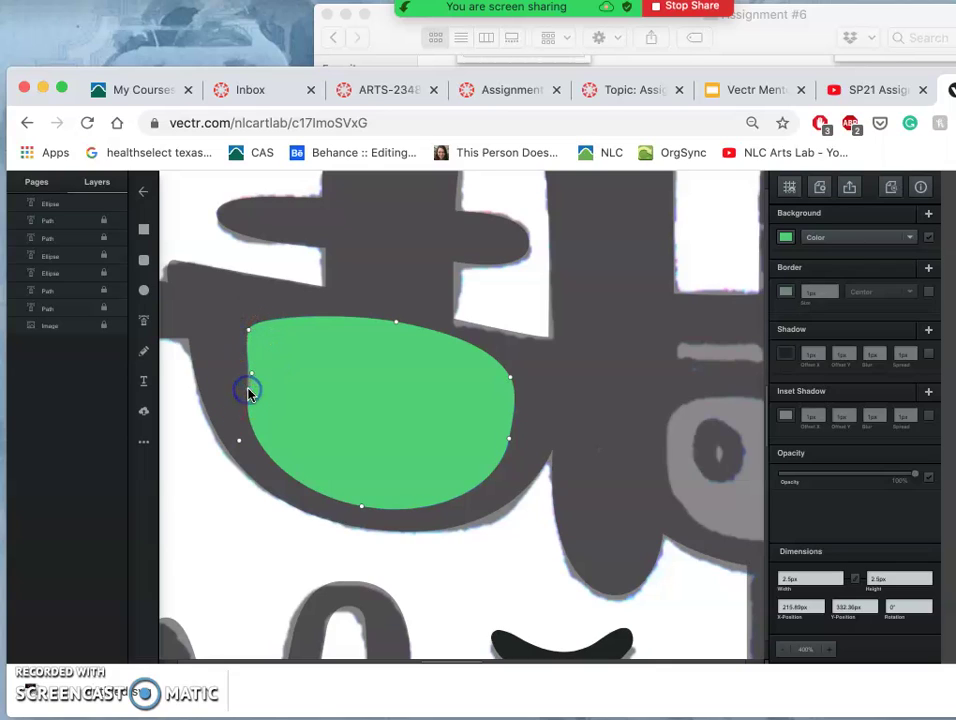
drag(252, 377, 248, 357)
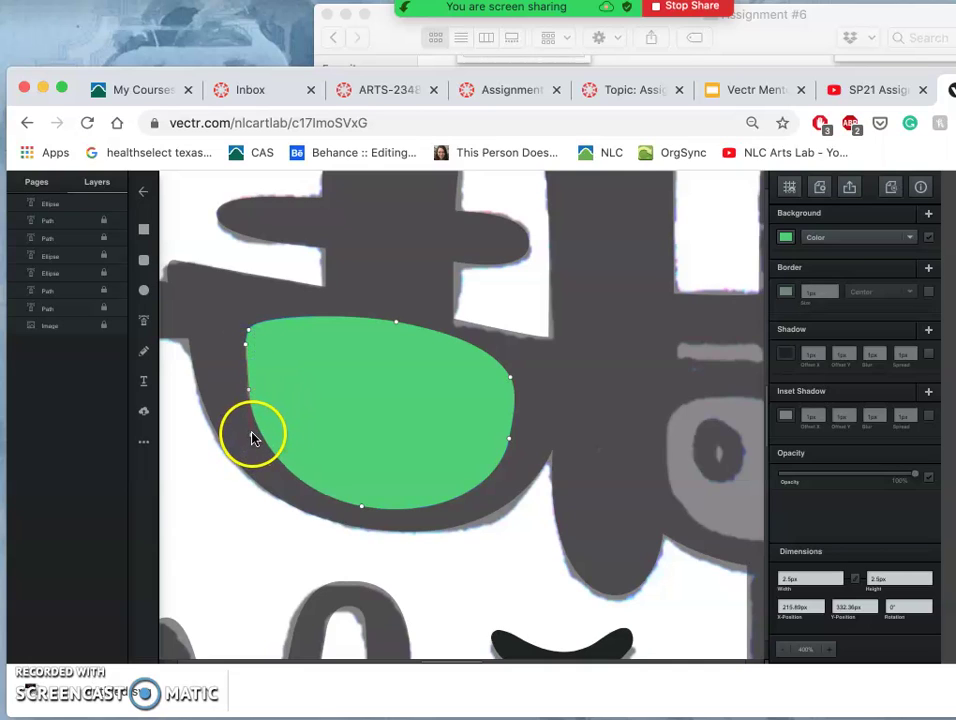
mouse_move(251, 437)
mouse_down()
mouse_move(250, 503)
mouse_move(250, 453)
mouse_up()
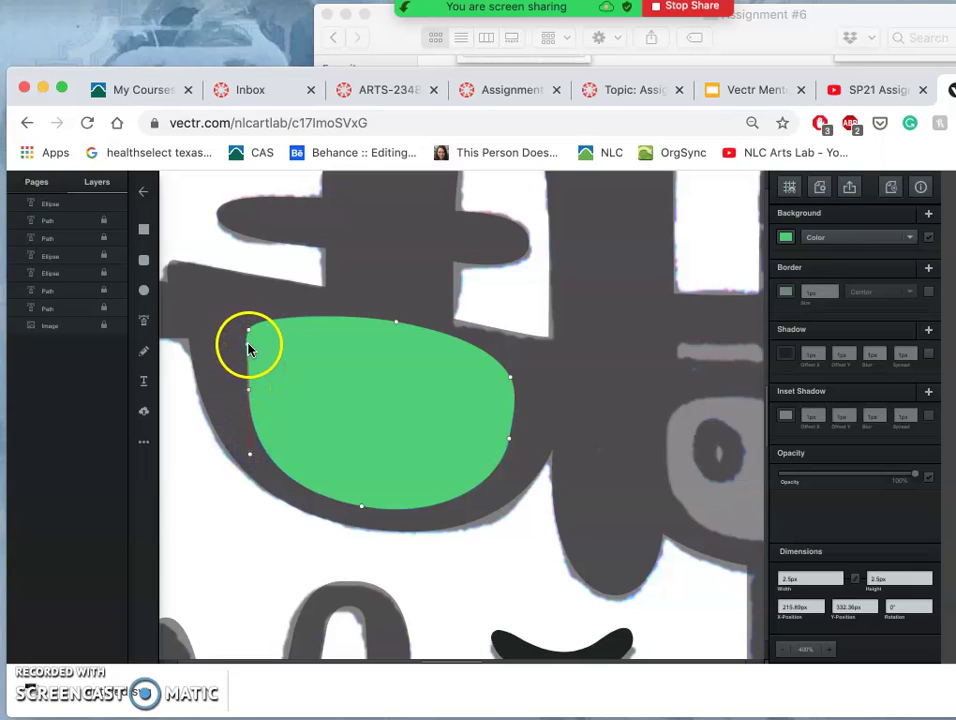
click(250, 345)
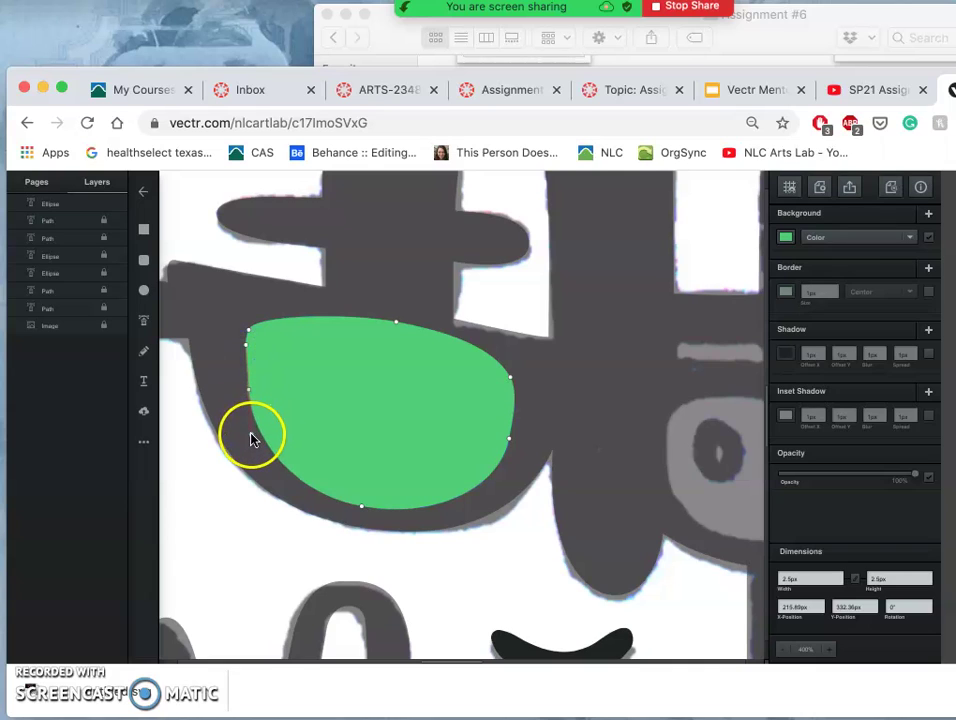
drag(251, 434, 241, 389)
click(248, 332)
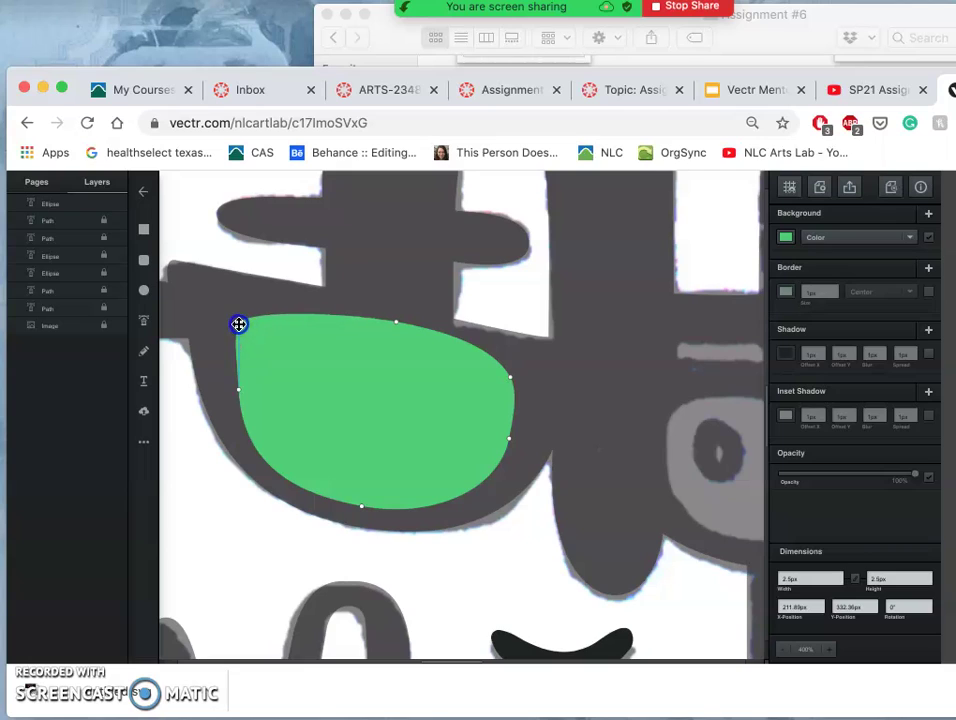
drag(238, 324, 237, 318)
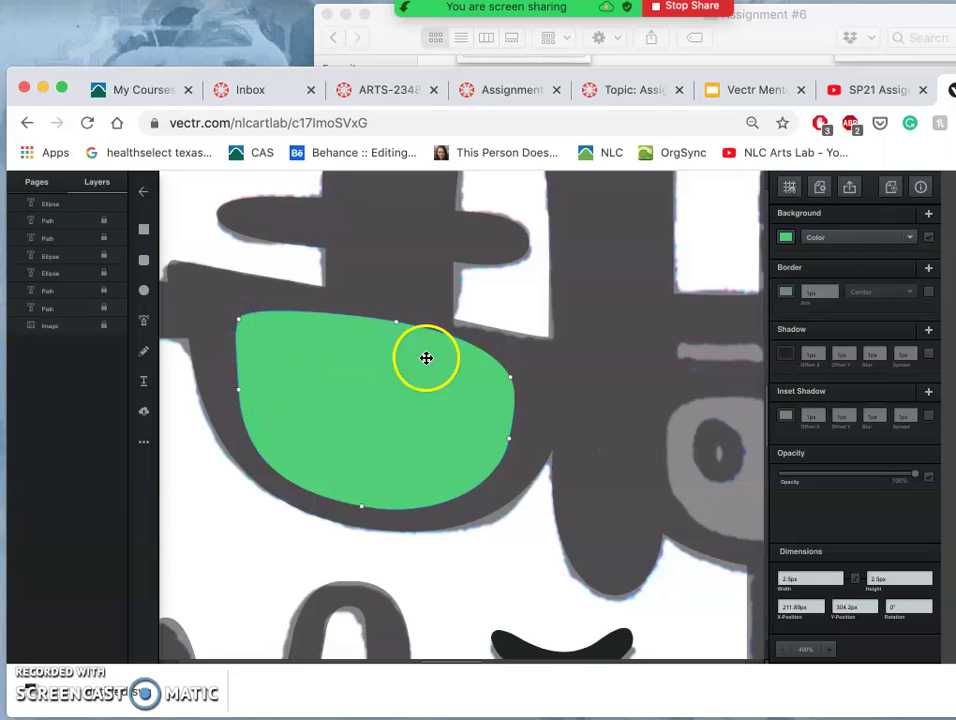
Step: Move the eye shape's lower-right node slightly outward and lower the top middle node to flatten the upper edge
drag(510, 443, 515, 438)
mouse_move(396, 322)
mouse_down()
mouse_move(388, 380)
mouse_move(391, 333)
mouse_up()
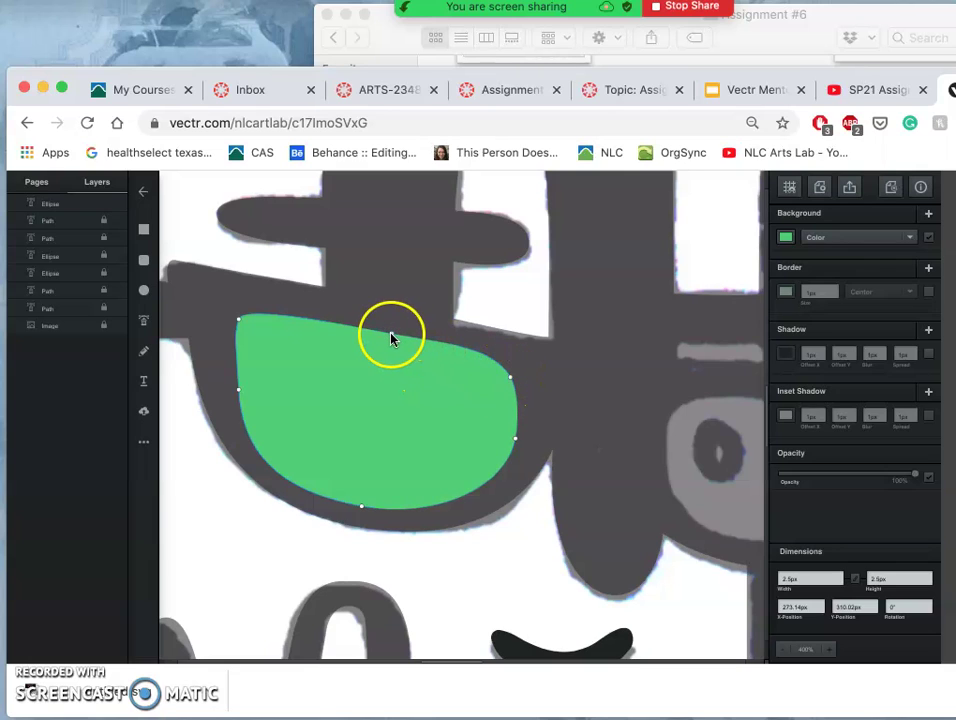
click(391, 338)
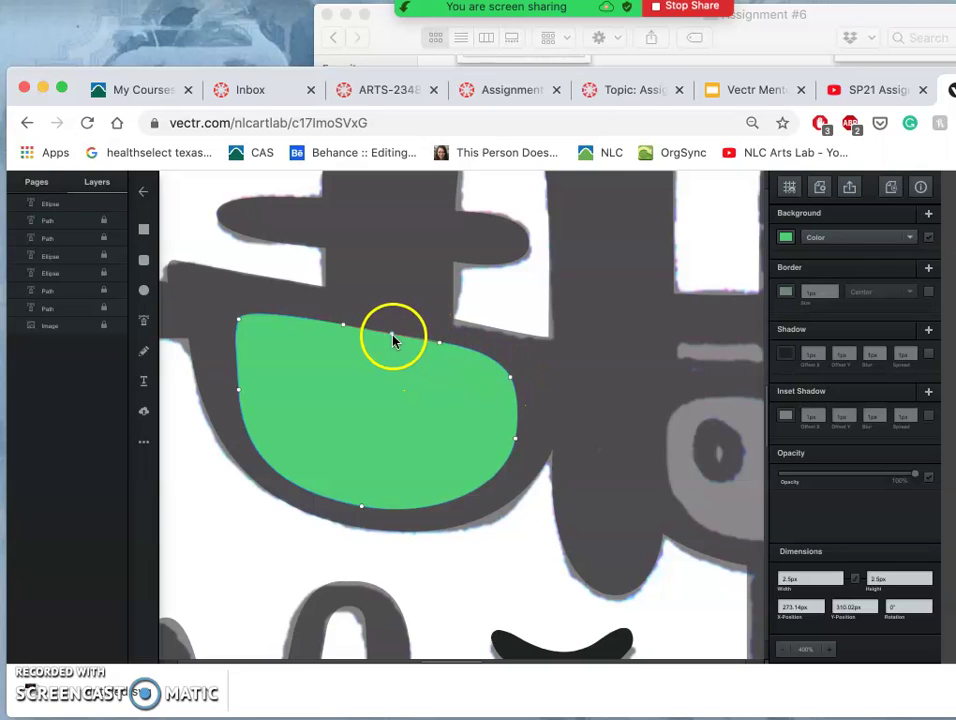
click(389, 333)
drag(390, 335, 390, 330)
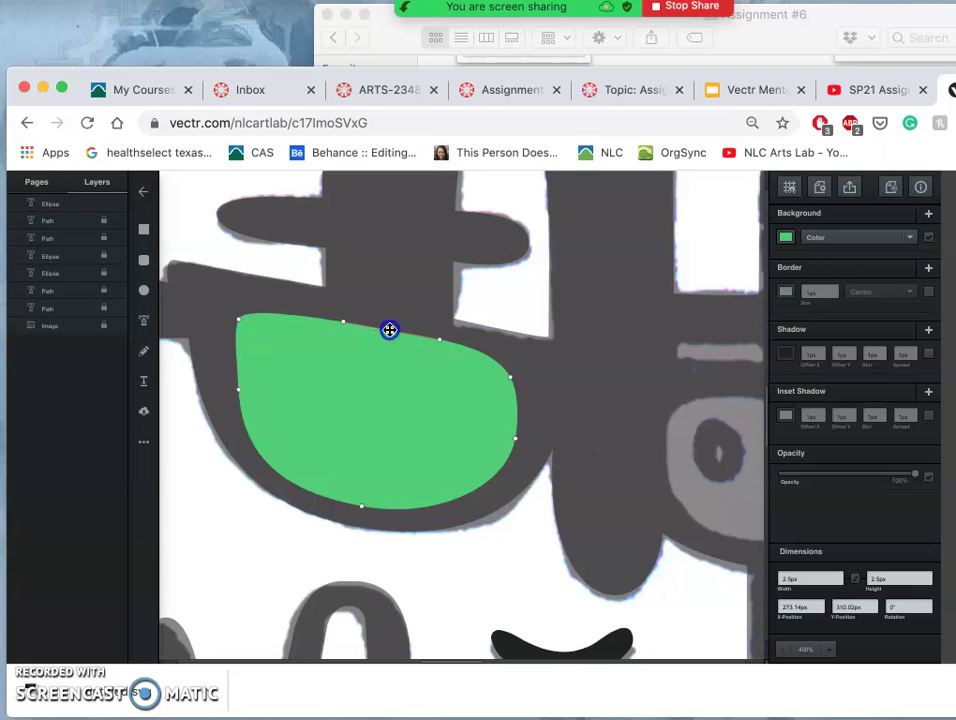
Step: Reduce the eye shape's height to about 65.6 px and nudge it down to a Y-position of 306.6 px
double_click(351, 368)
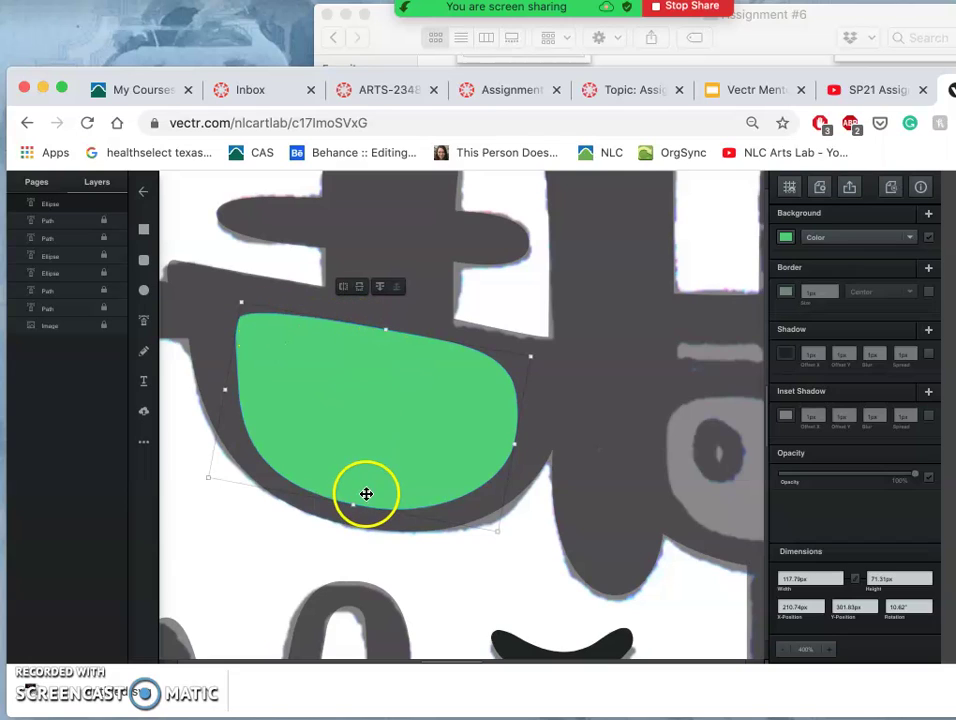
drag(355, 507, 355, 492)
key(Down)
key(Down)
key(Down)
key(Down)
key(Down)
key(Down)
key(Down)
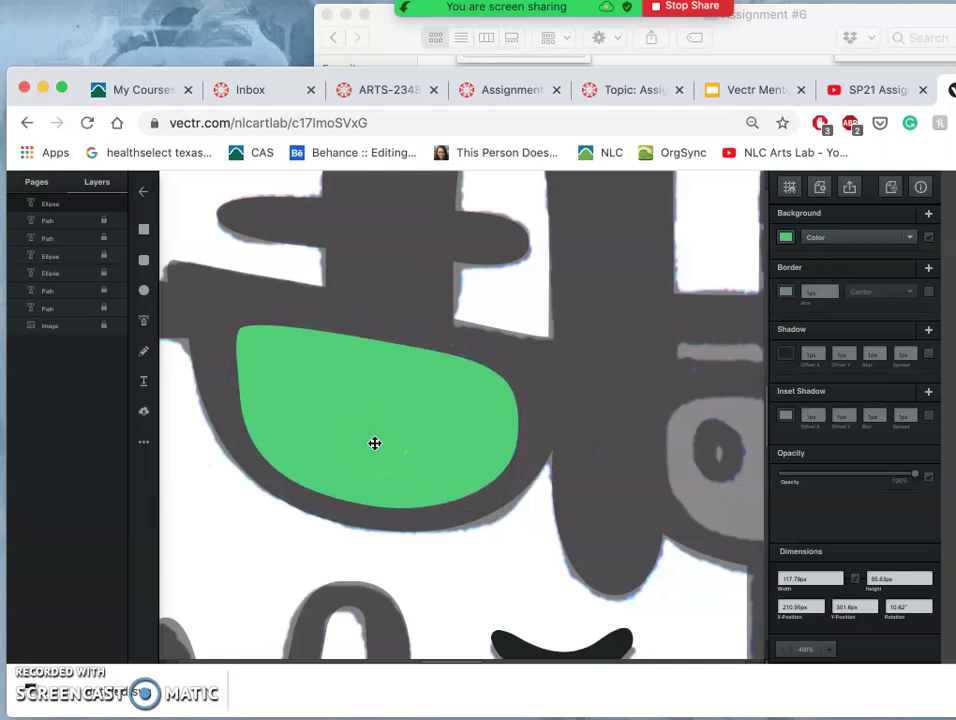
key(Up)
key(Up)
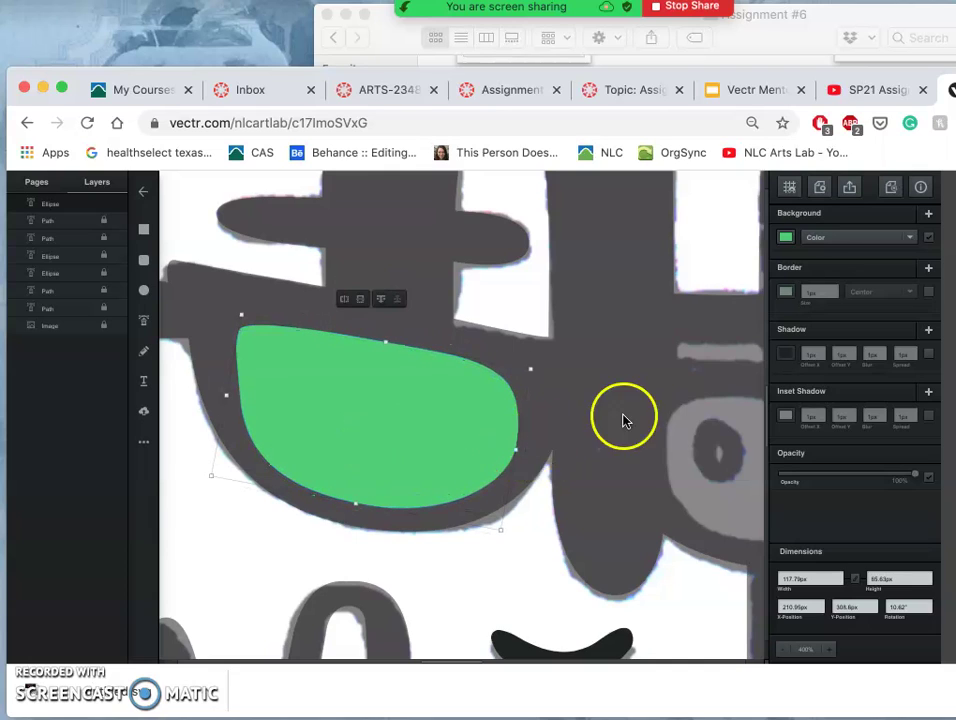
Step: Lower the green eye shape's opacity to 66% and shrink it to about 117 by 62 px
drag(914, 479, 873, 479)
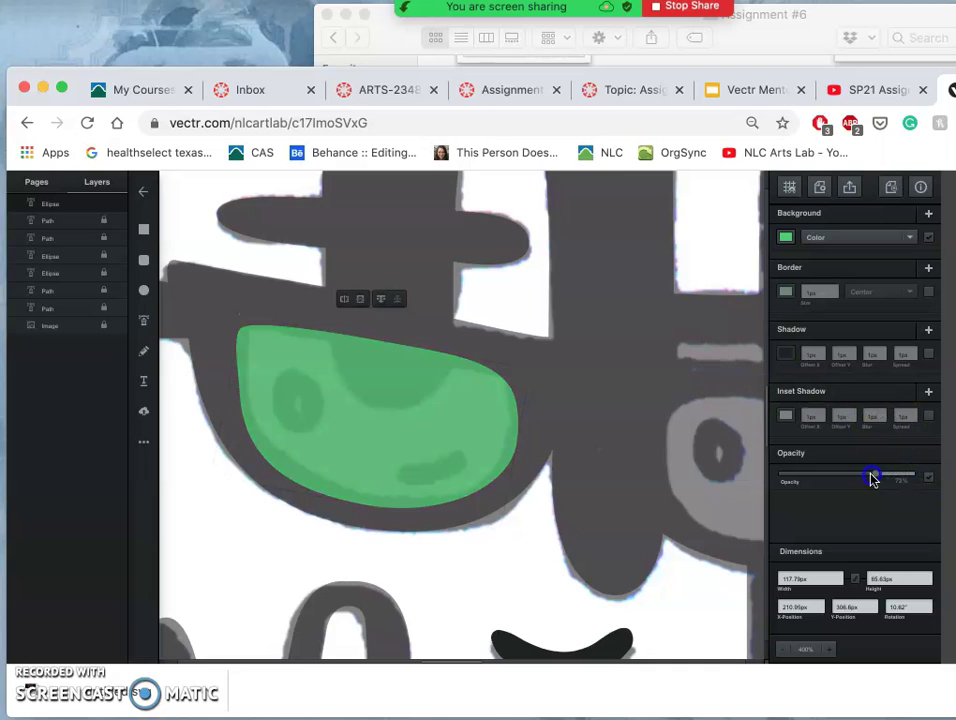
click(514, 450)
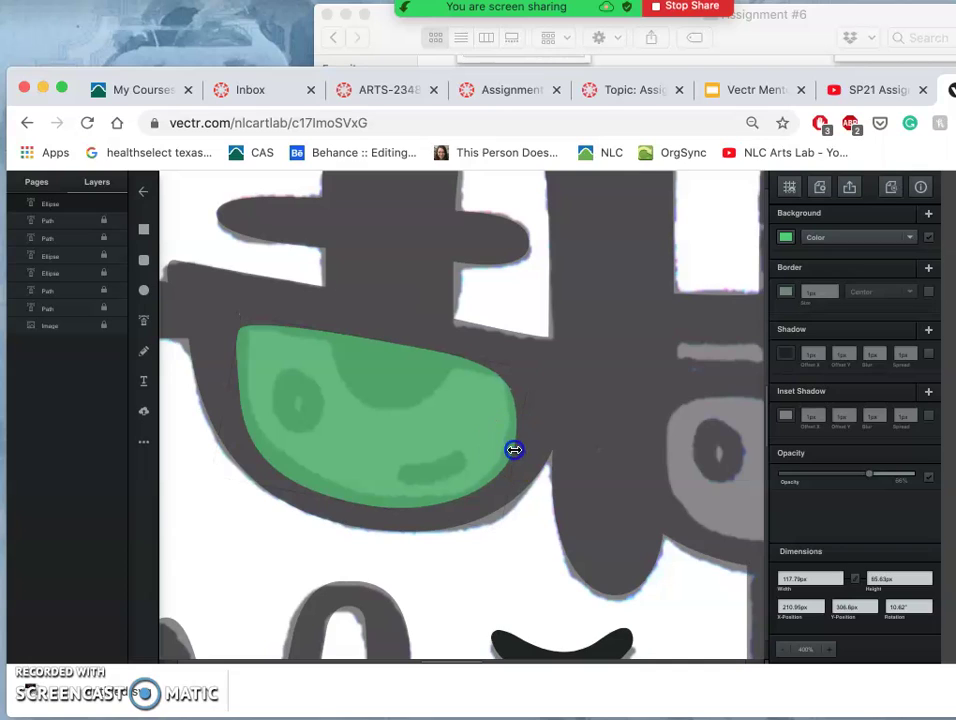
click(514, 450)
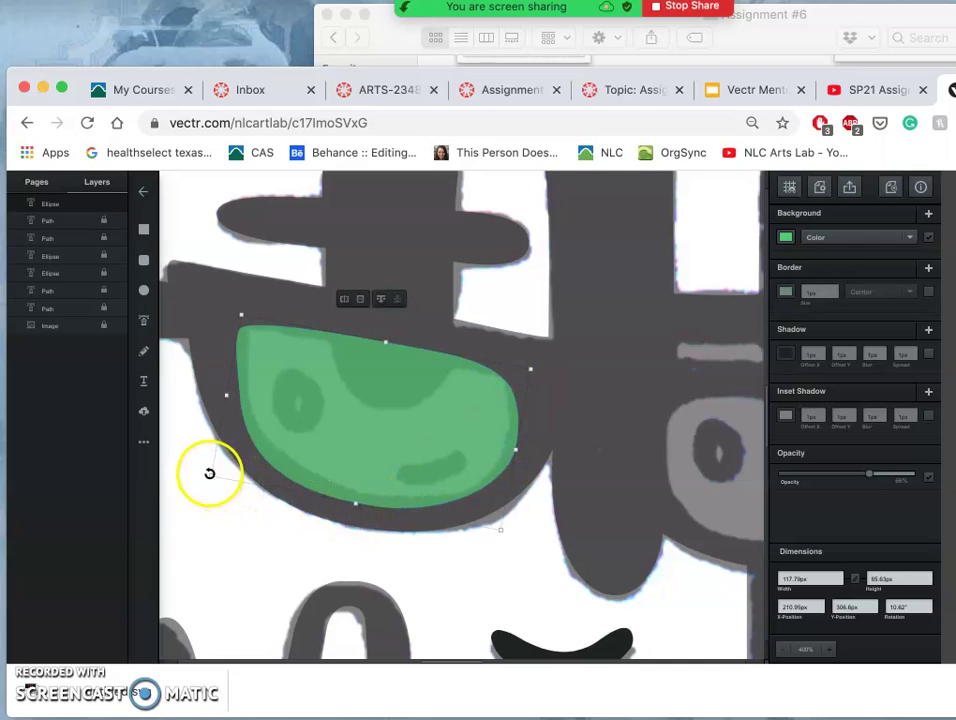
drag(211, 477, 216, 469)
click(463, 431)
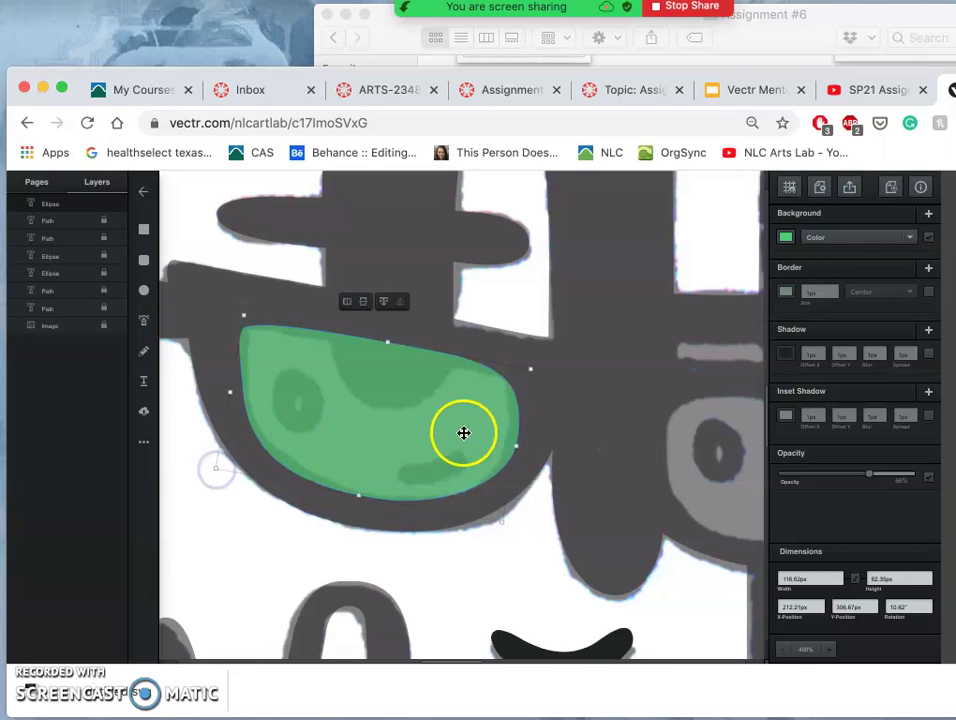
Step: Move the eye shape's lower-right node inward to follow the sketched eye's right edge
double_click(508, 399)
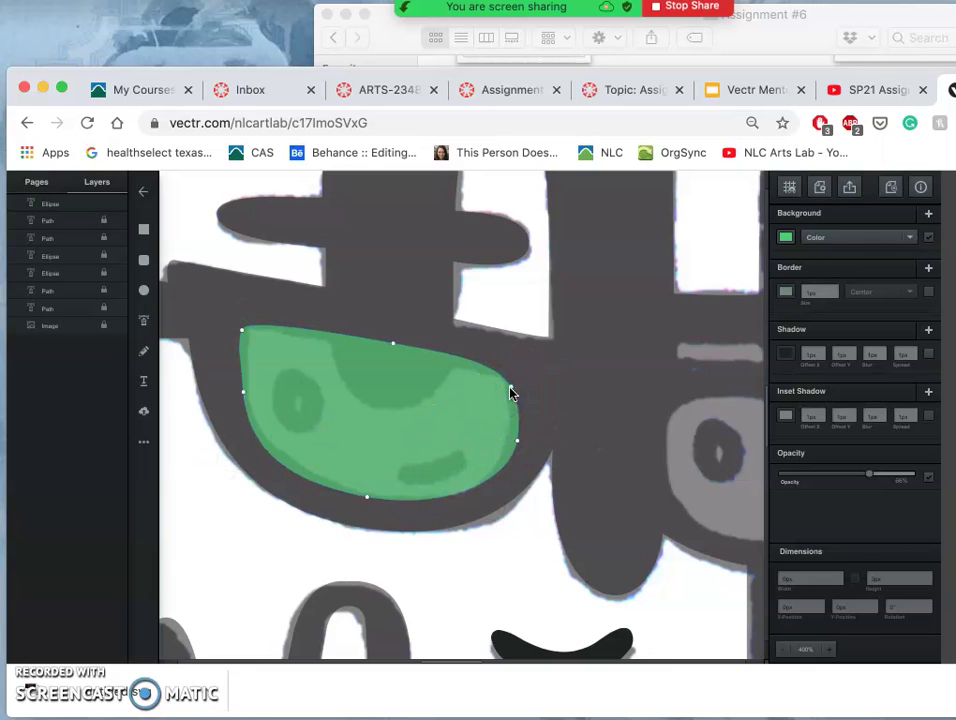
click(517, 444)
drag(510, 447, 509, 444)
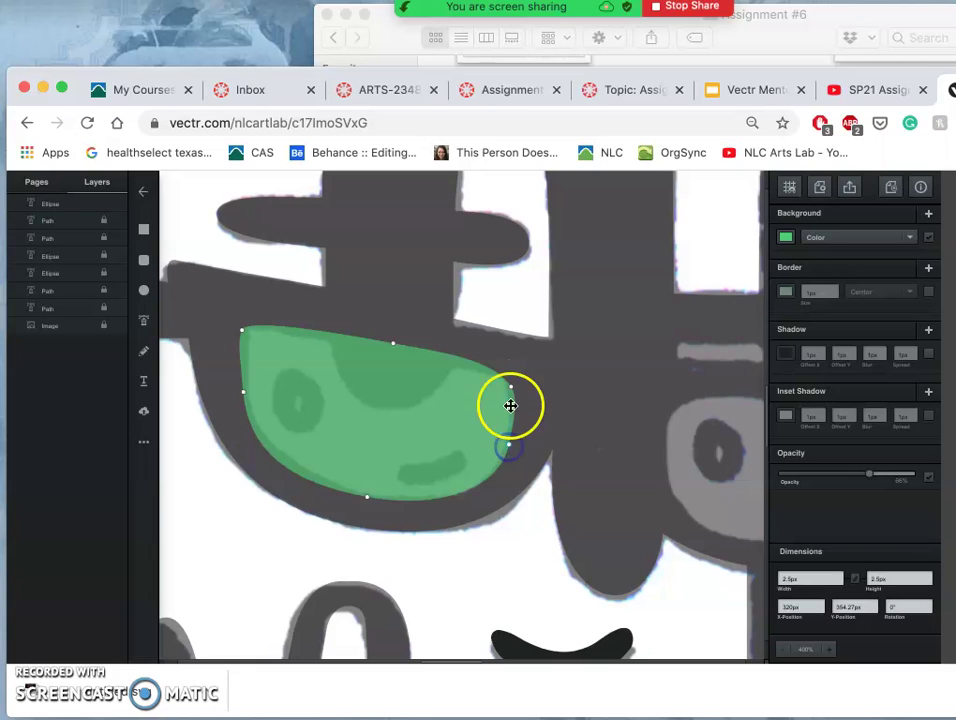
Step: Extend the bottom node's left handle outward so the green eye shape's lower-left curve follows the sketched eye
double_click(245, 393)
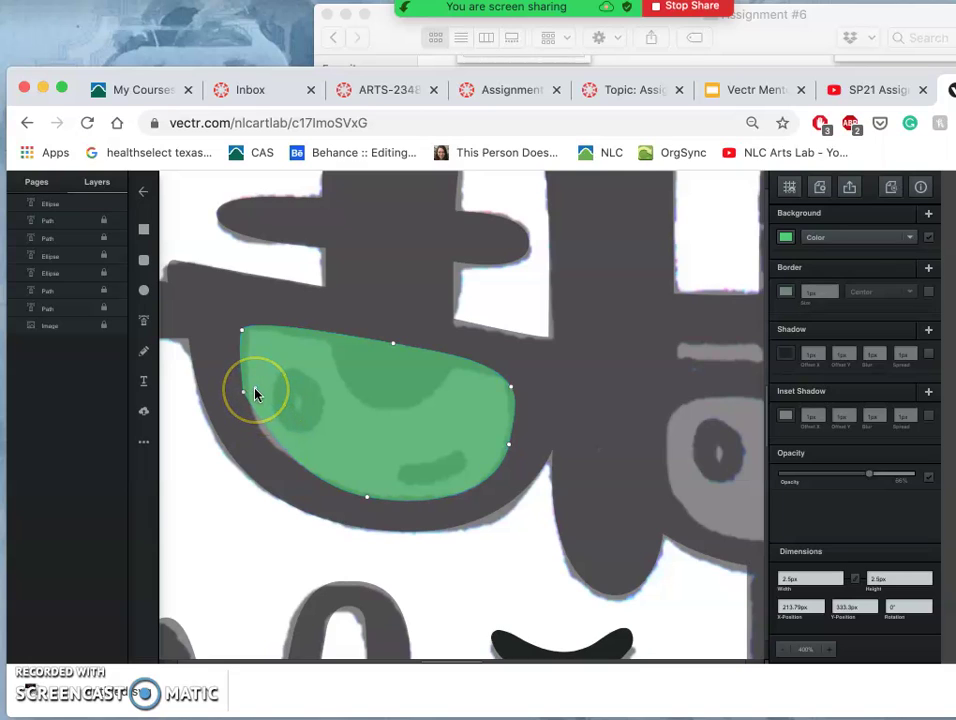
click(349, 484)
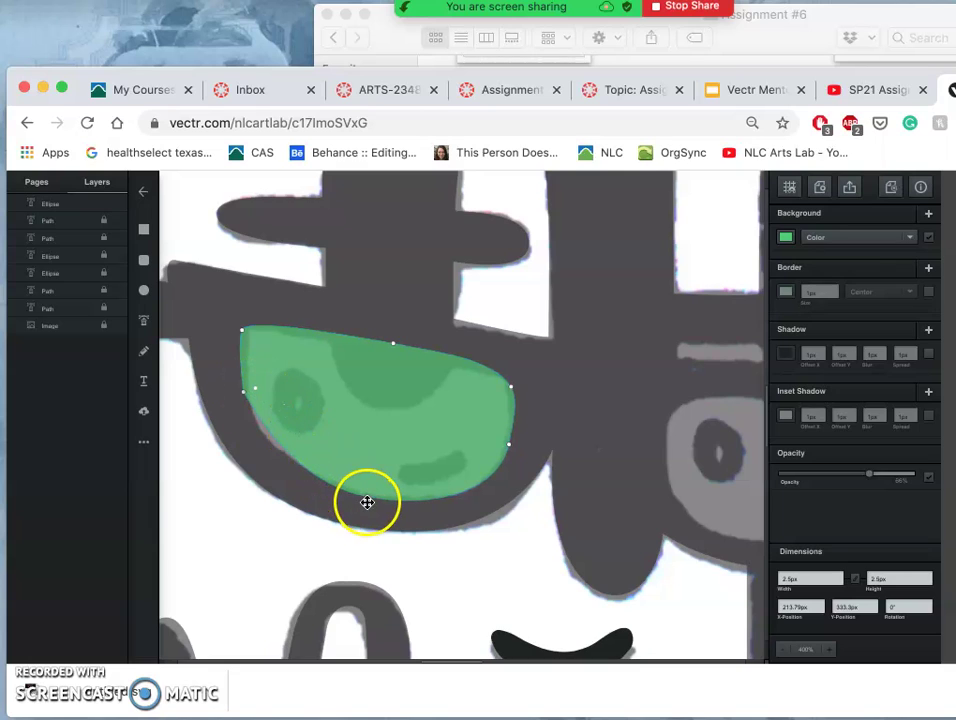
click(367, 501)
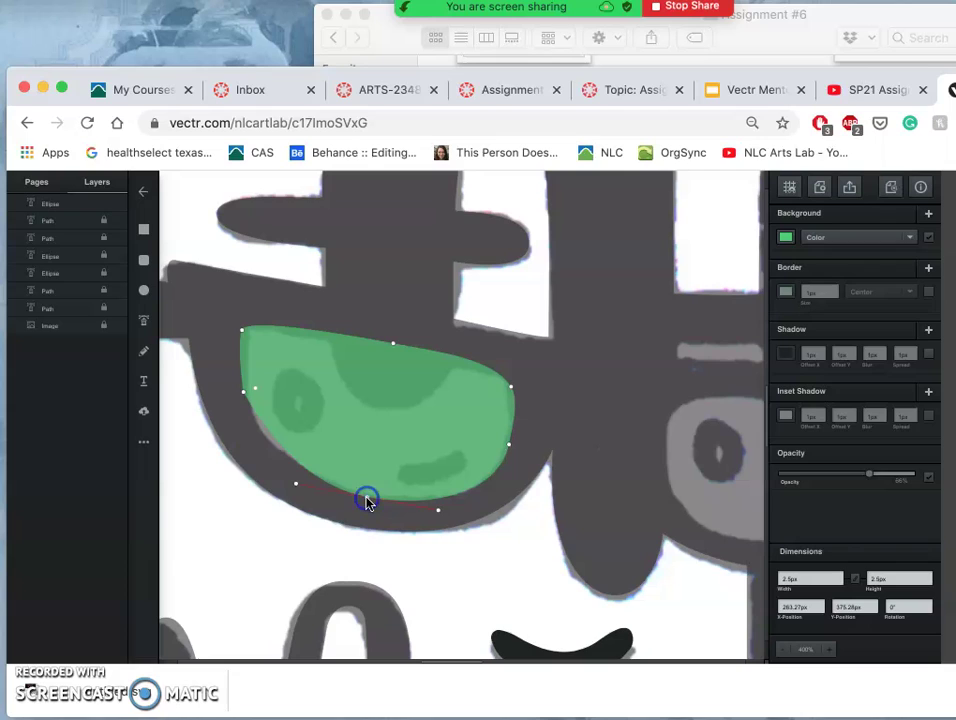
click(296, 488)
drag(296, 488, 257, 475)
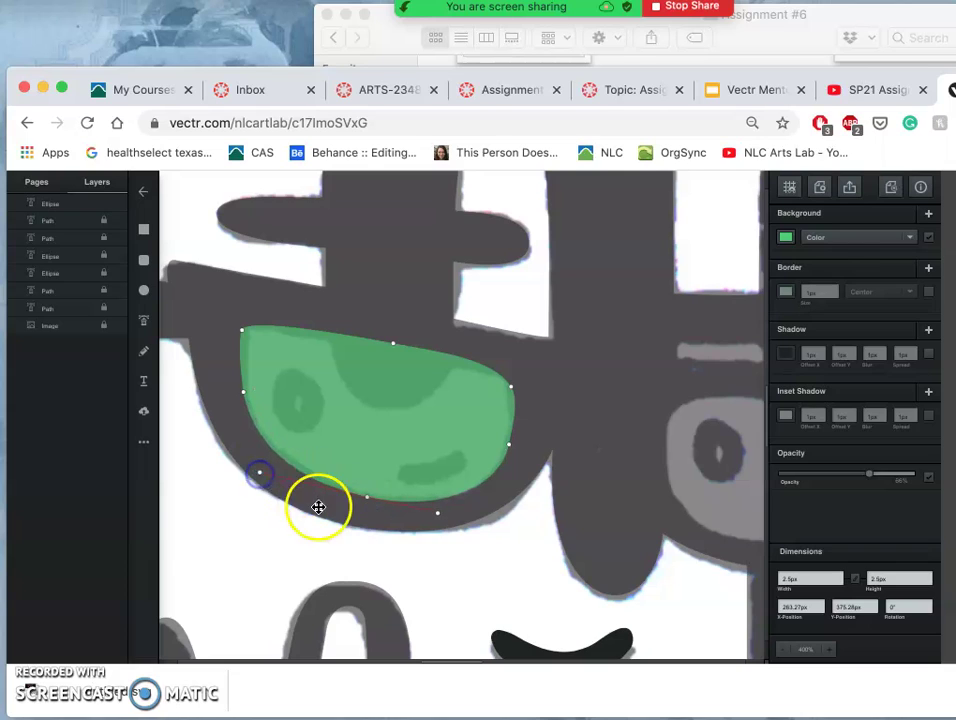
Step: Straighten the eye shape's upper edge by lowering the middle node, shortening the upper-left corner's handle and moving the upper-right node slightly inward
click(392, 347)
drag(391, 350, 390, 354)
click(246, 333)
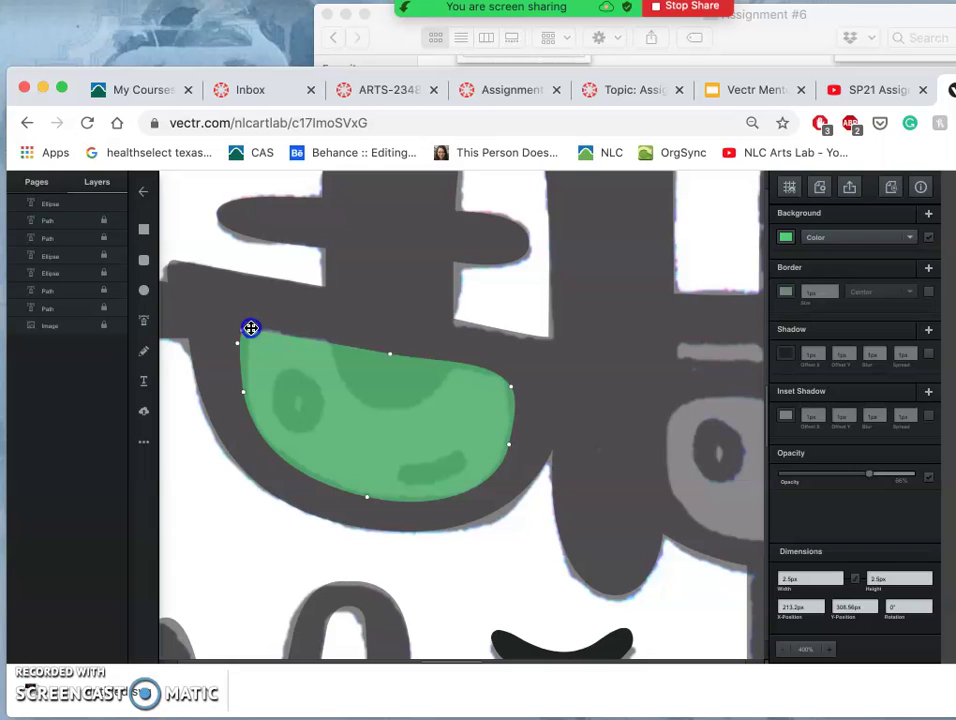
click(511, 390)
drag(510, 389, 506, 388)
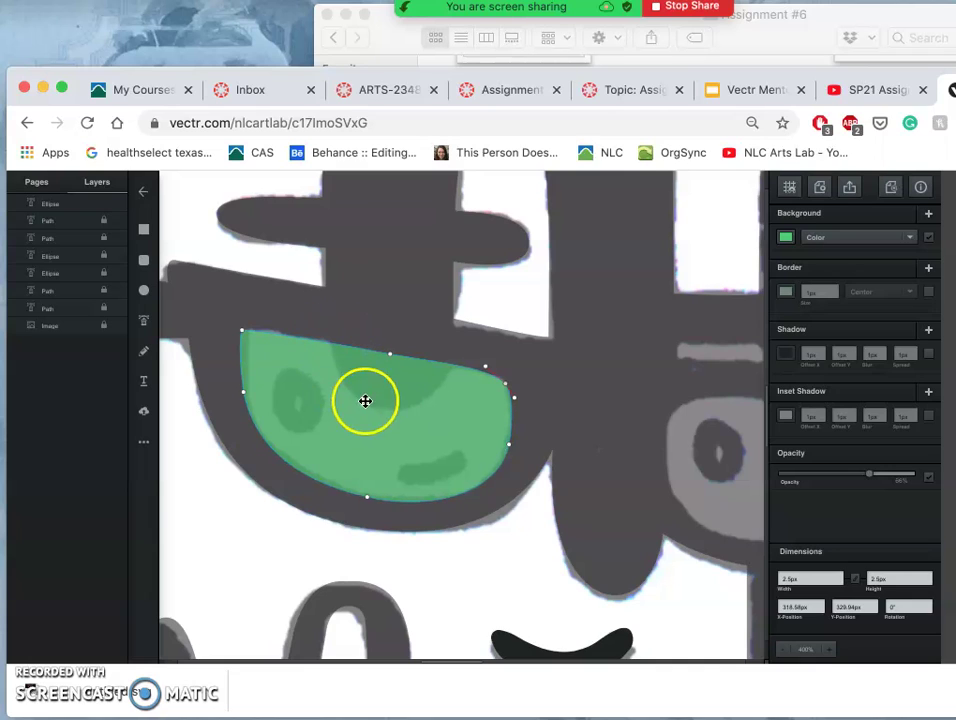
Step: Add nodes on both sides of the upper middle node, pull that node down to about Y 341 px and extend its handles into a rounded notch
click(328, 345)
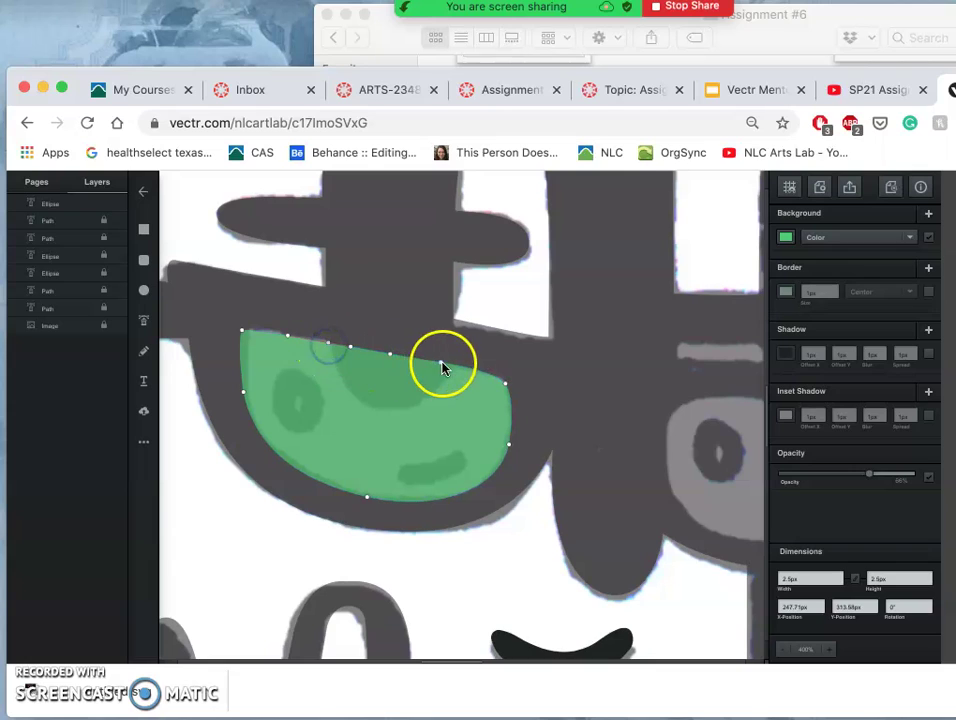
click(390, 355)
drag(390, 355, 445, 410)
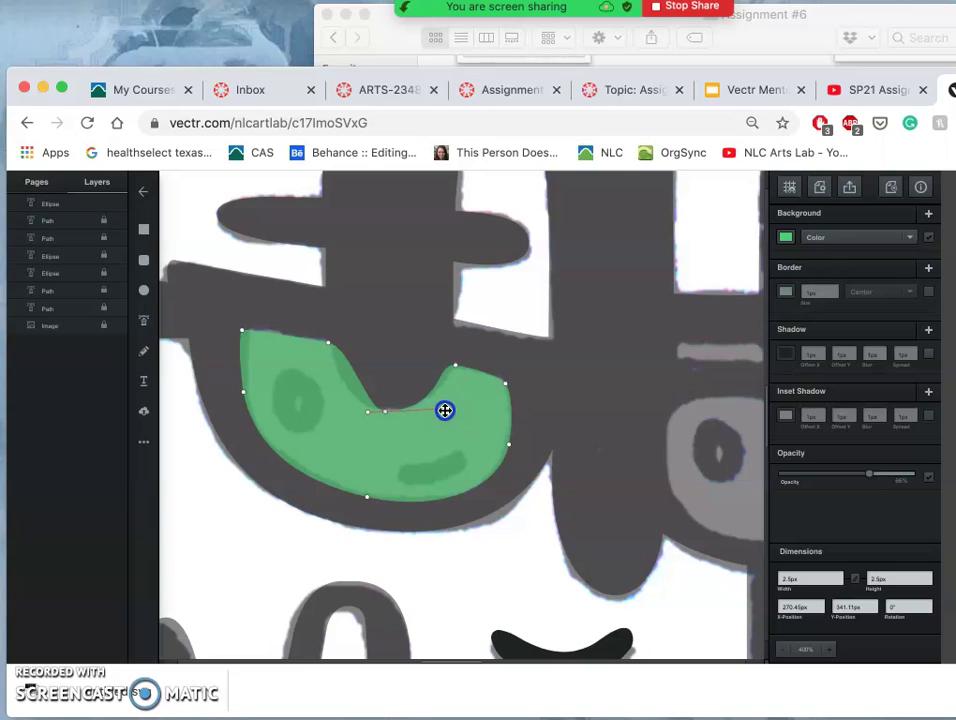
drag(368, 414, 327, 408)
click(386, 431)
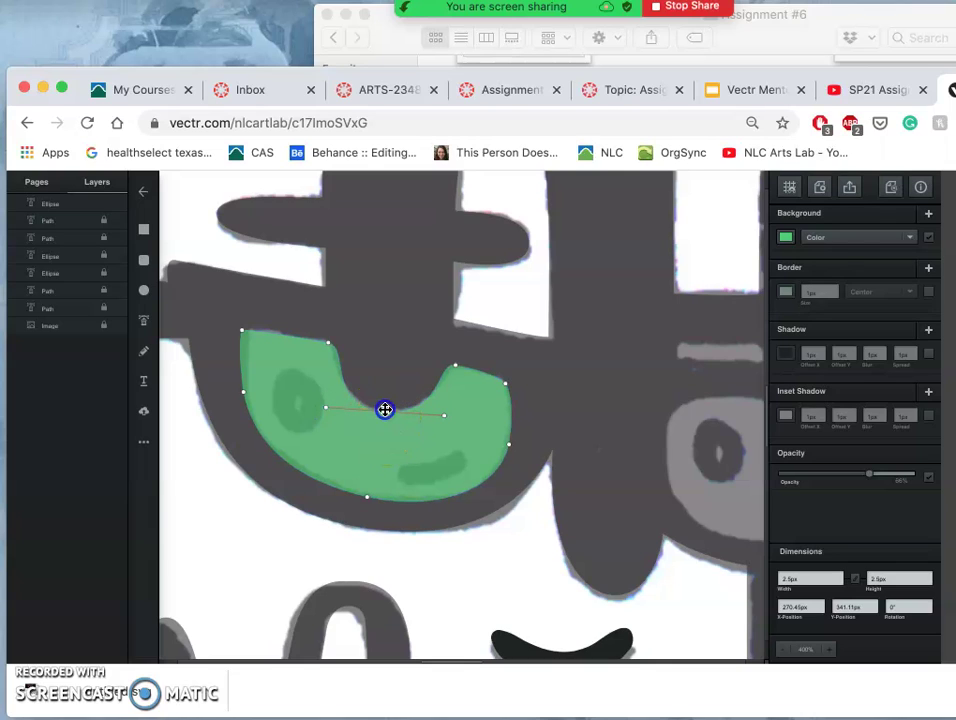
Step: Refine the notch by adjusting its upper corner nodes and shortening the bottom node's handles, placing the right corner at X 297.4 px
click(385, 410)
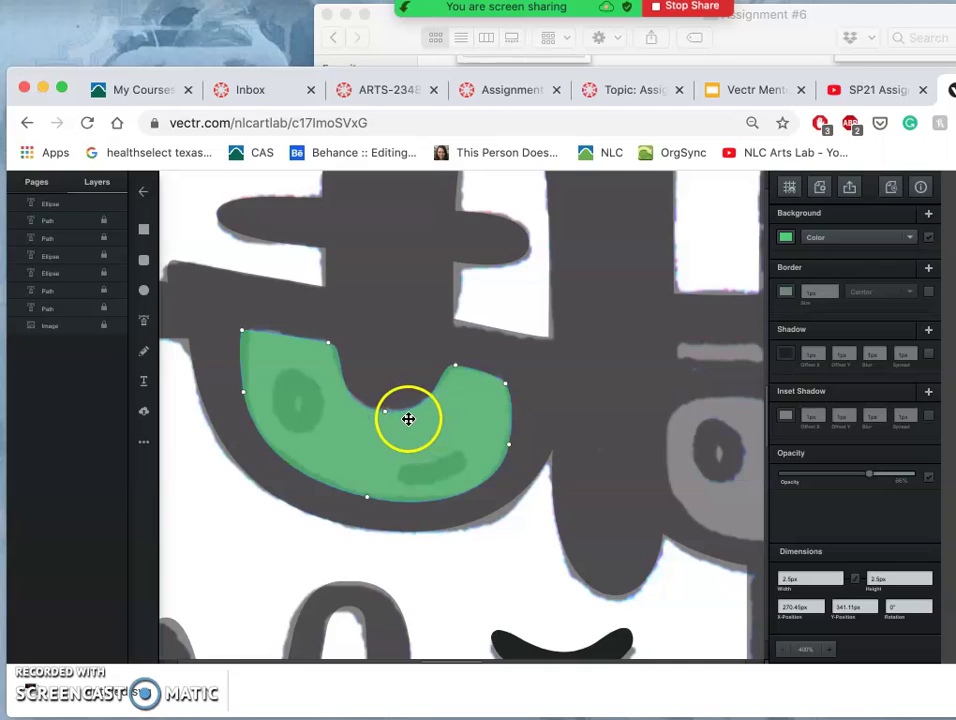
drag(408, 419, 455, 372)
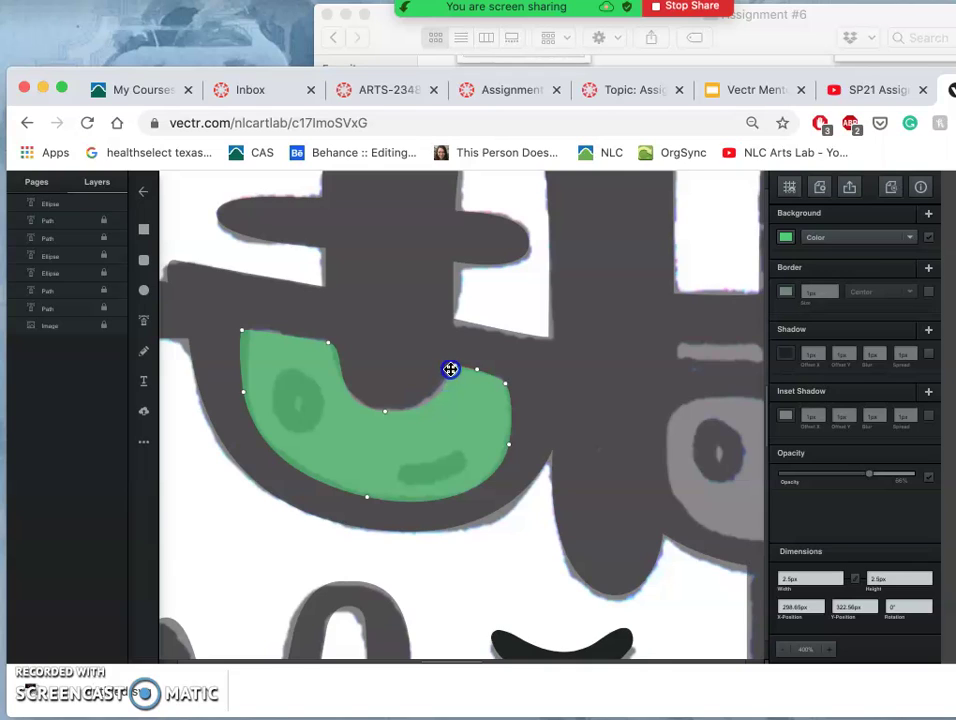
click(327, 347)
click(383, 413)
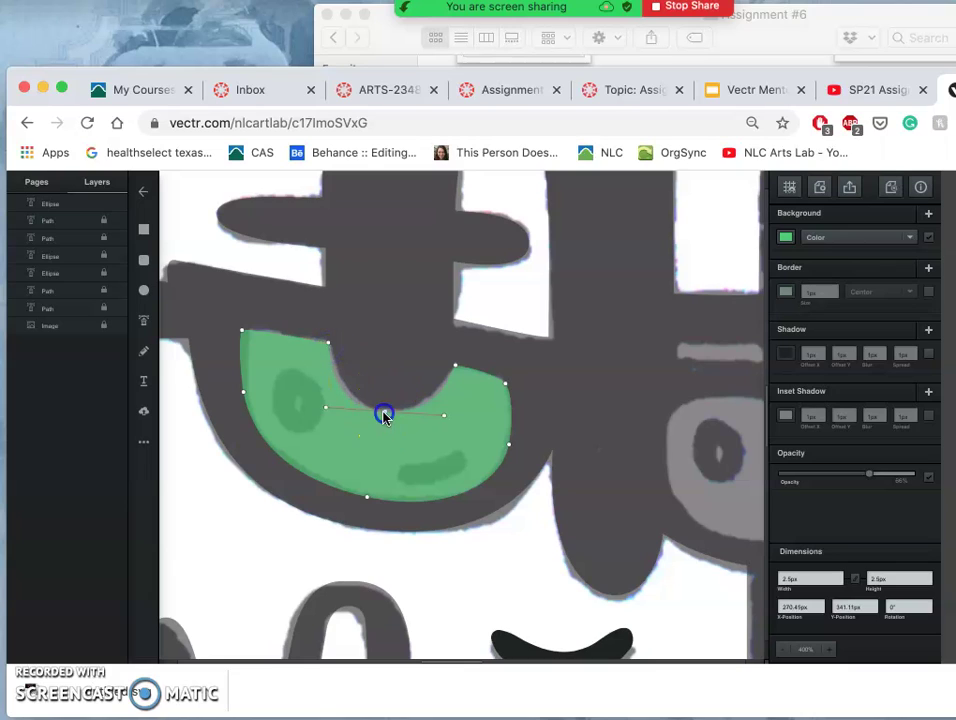
drag(326, 408, 336, 406)
drag(444, 420, 439, 414)
click(455, 368)
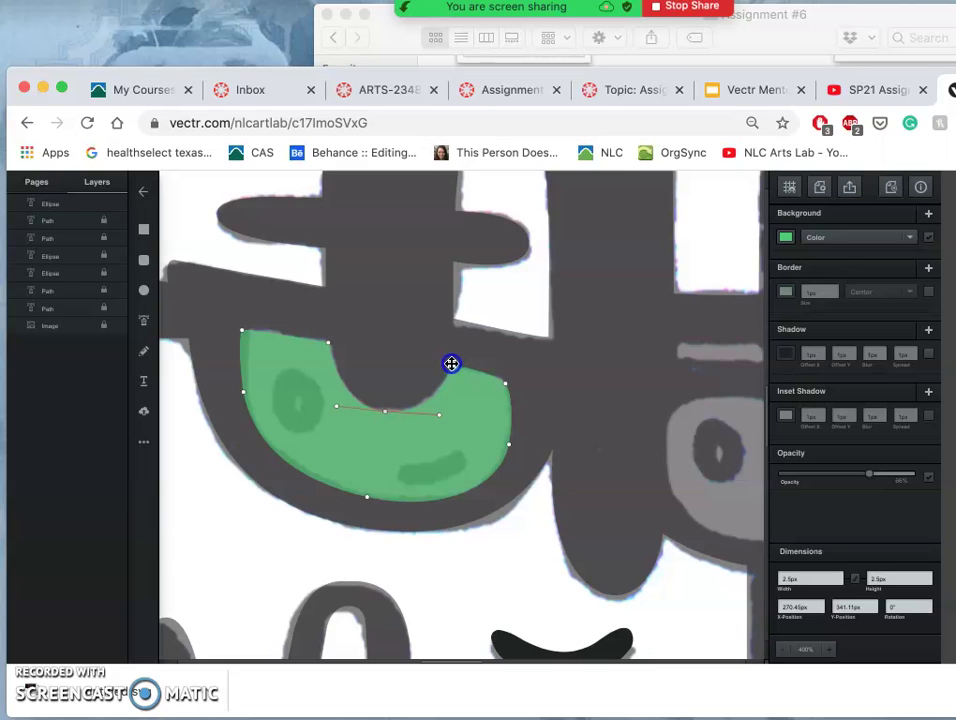
click(451, 364)
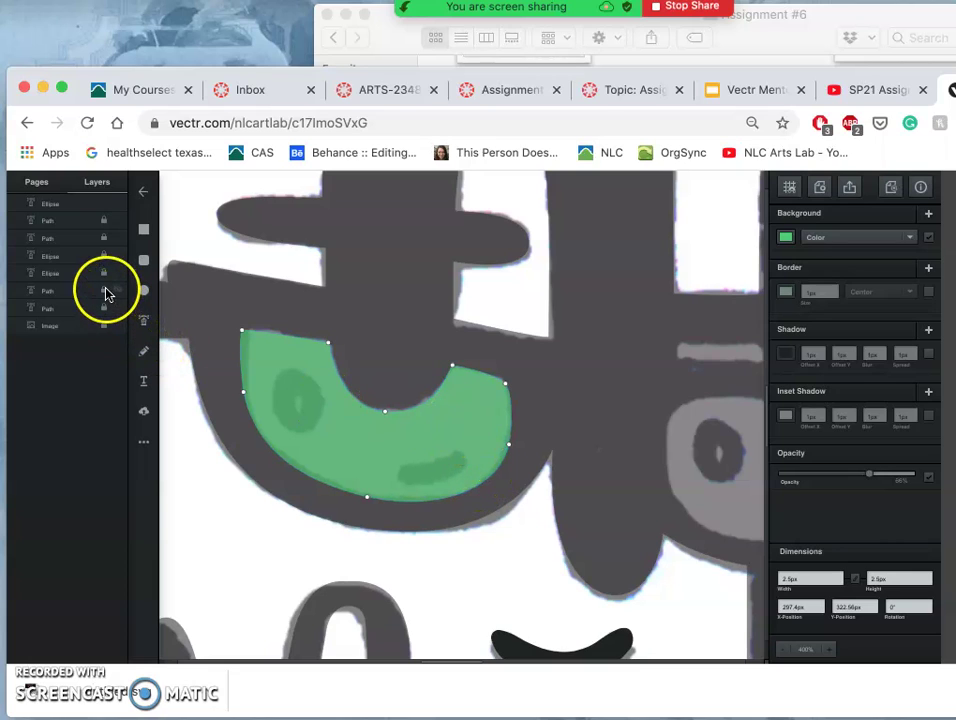
Step: Unlock the head path's layer and end node editing of the green eye shape
click(103, 291)
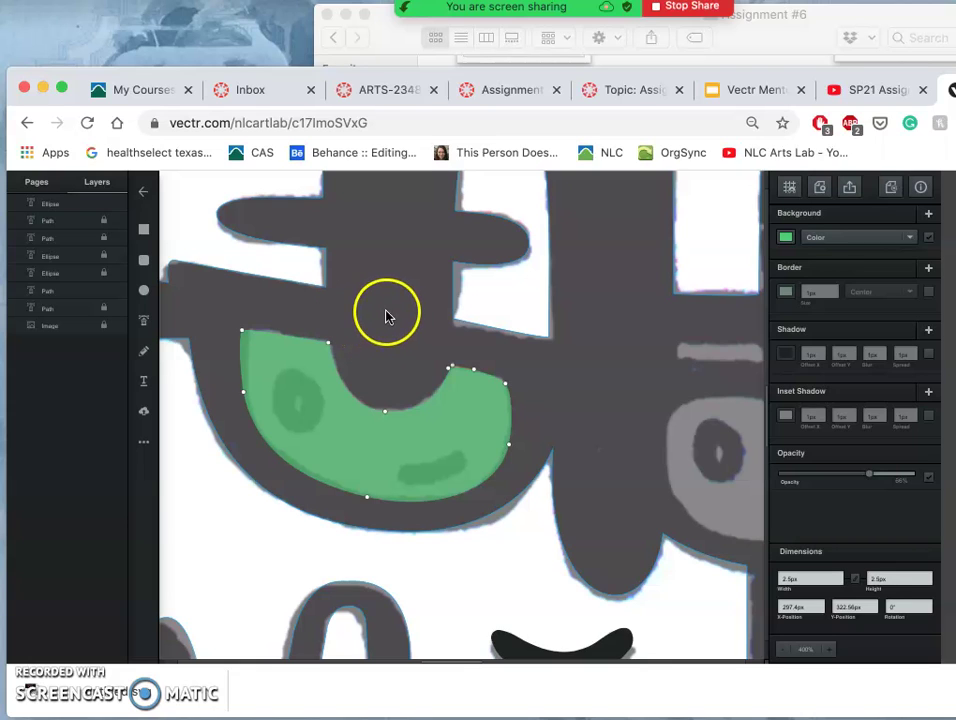
key(super+minus)
key(super+minus)
key(super+minus)
key(super+minus)
key(super+minus)
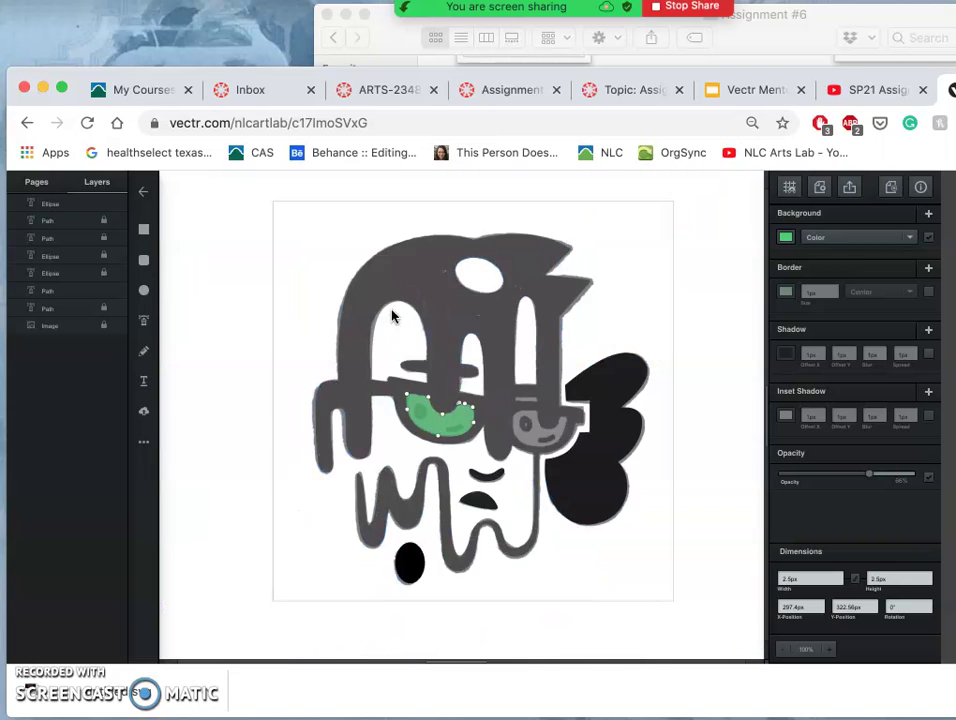
click(428, 331)
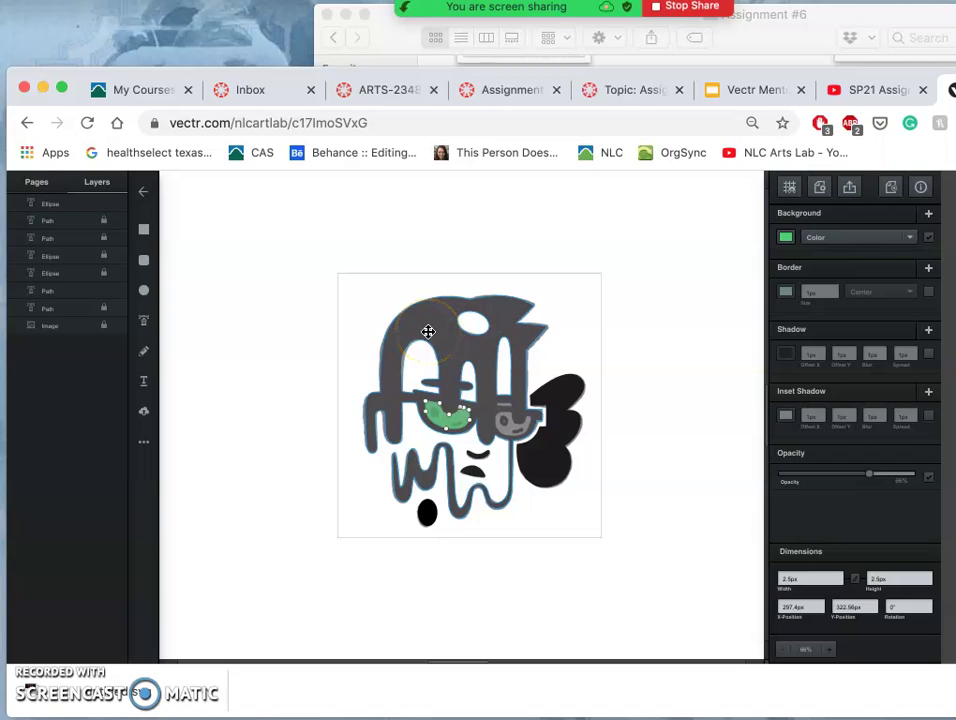
click(346, 310)
click(408, 317)
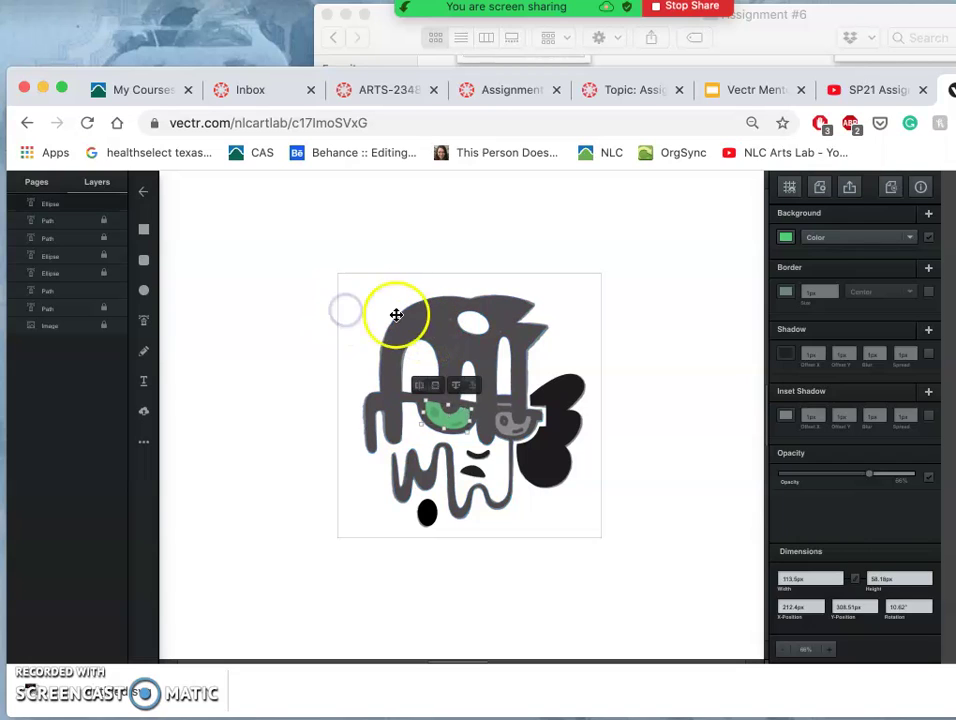
click(433, 325)
click(434, 328)
click(442, 338)
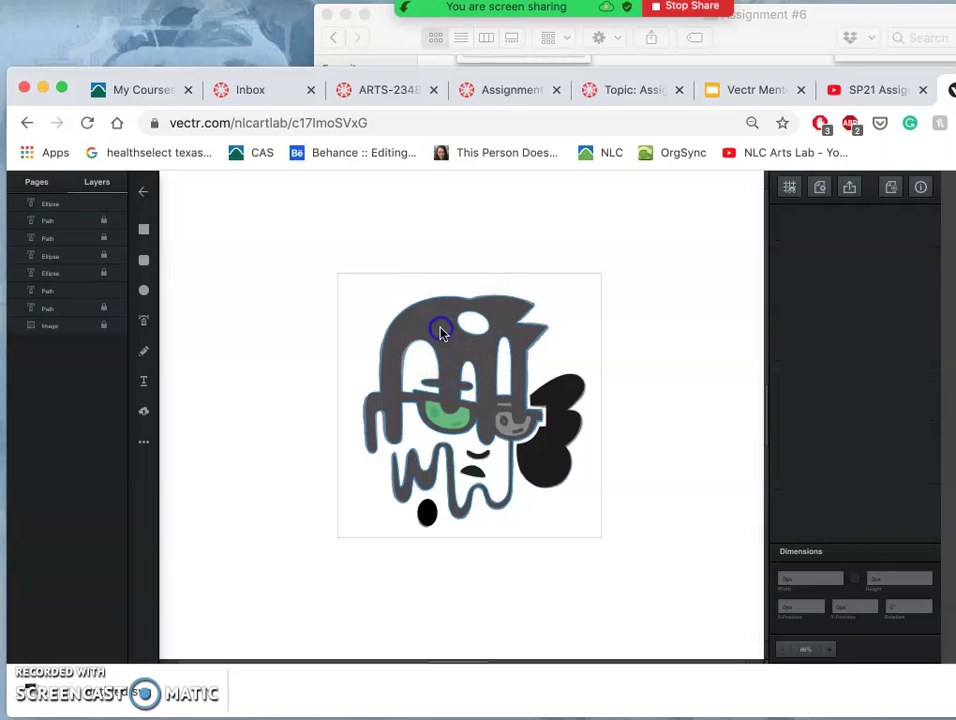
Step: Select the head path together with the green eye shape and subtract the eye from the head
click(441, 335)
click(448, 395)
shift+click(451, 417)
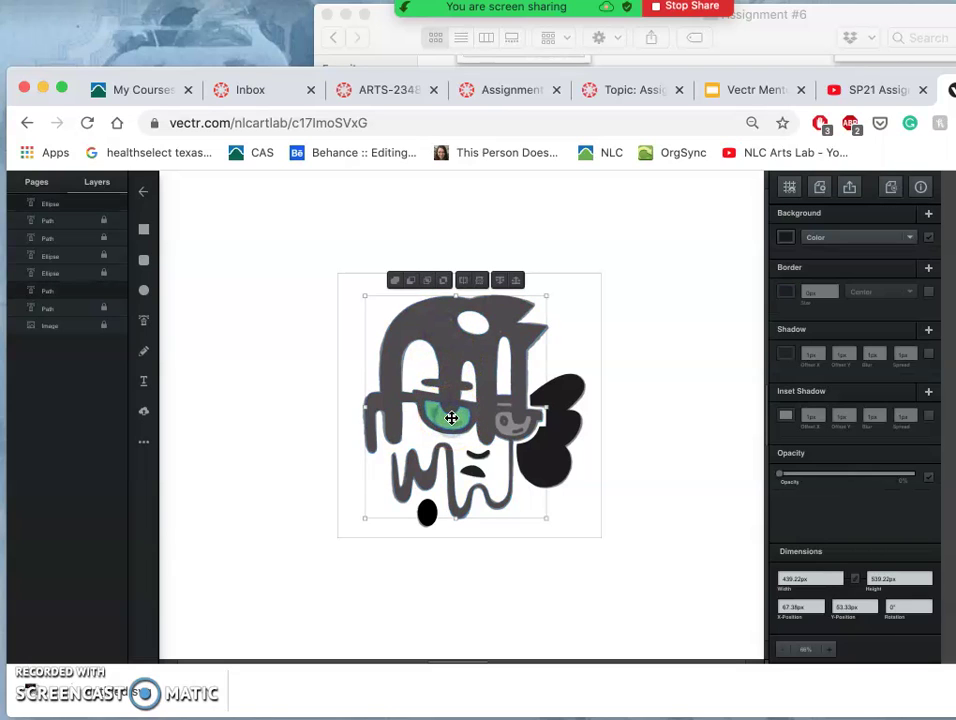
click(410, 283)
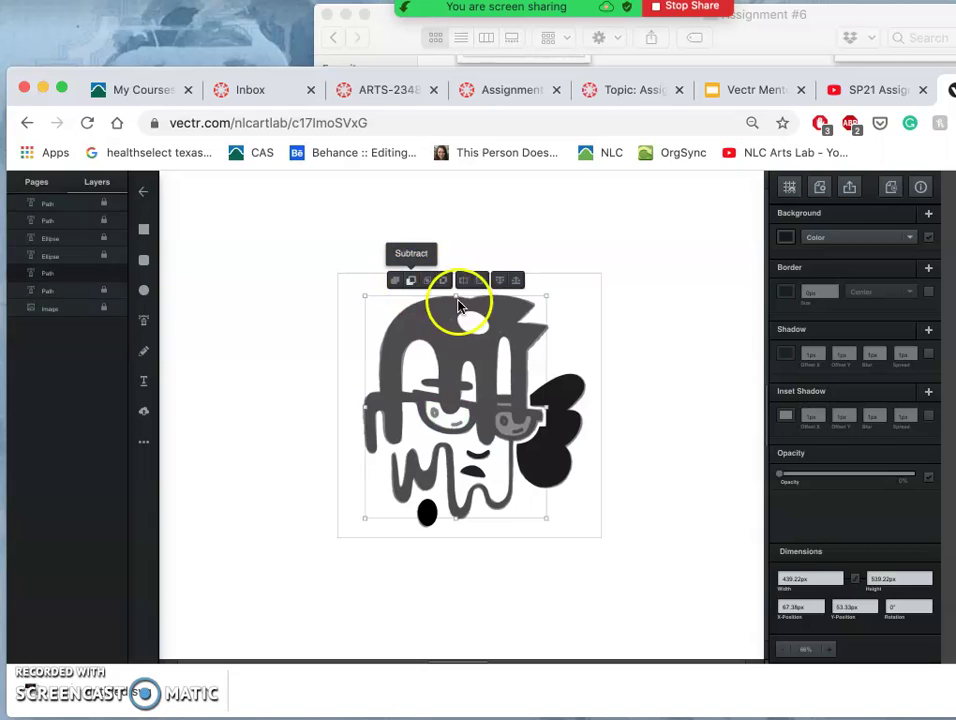
key(super+z)
click(412, 284)
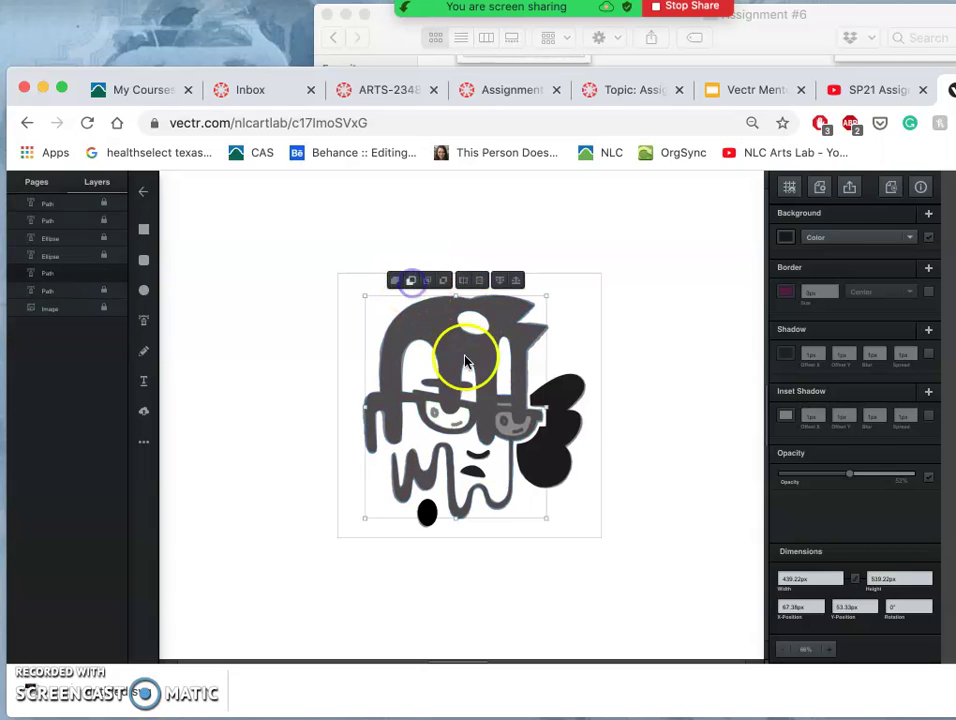
Step: Hide the sketch image to inspect the eye cut-out in the head path, and show the image again
scroll(544, 427, up, 5)
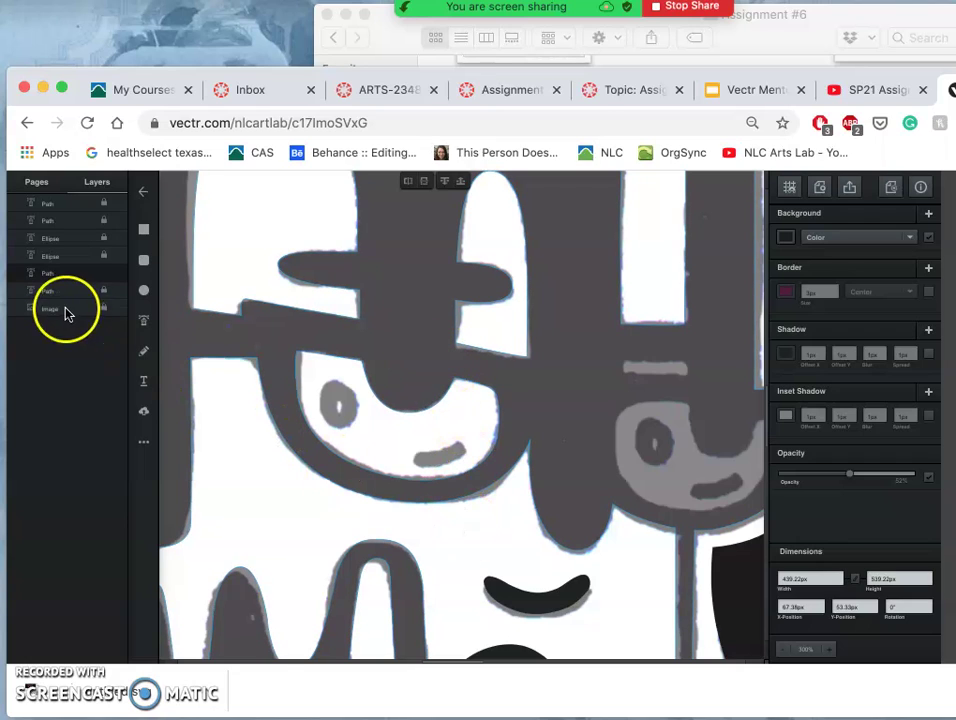
click(116, 310)
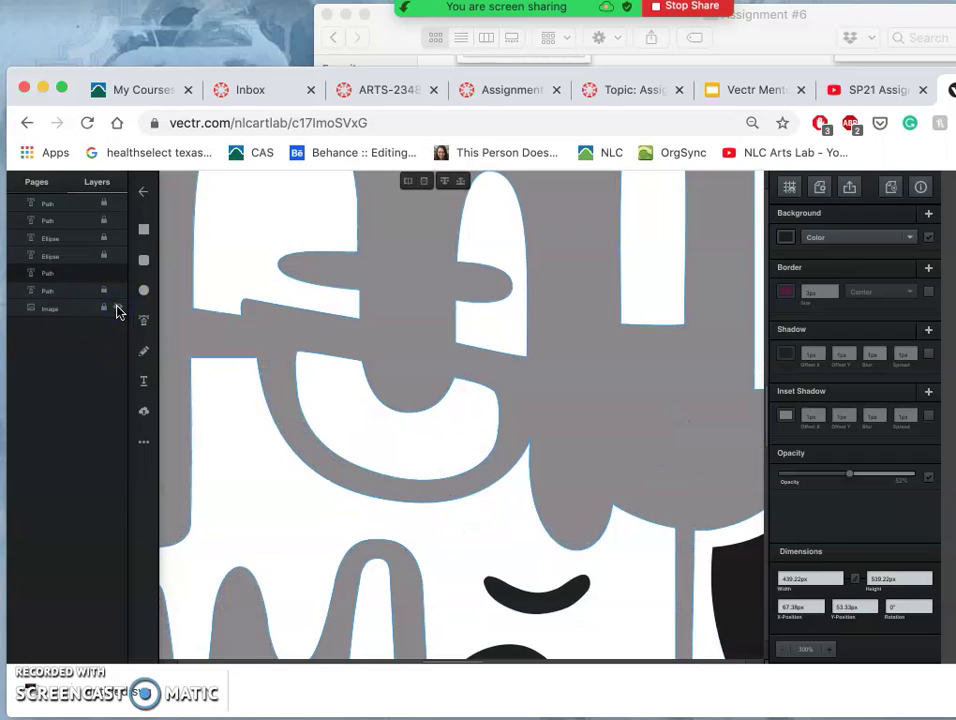
key(super+minus)
key(super+minus)
key(super+minus)
key(super+minus)
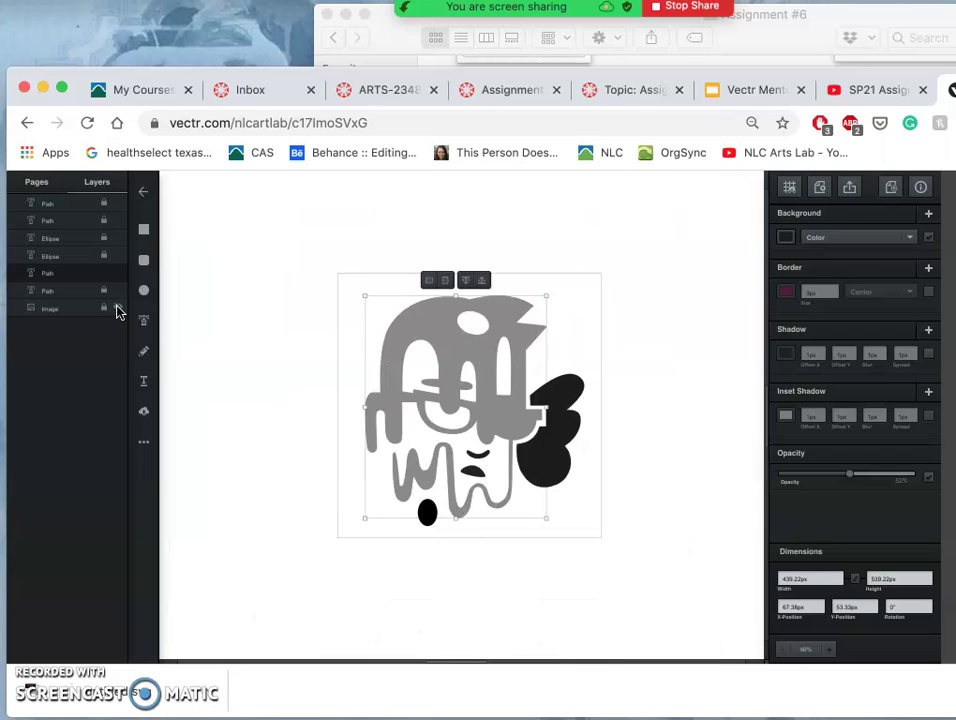
key(ctrl+plus)
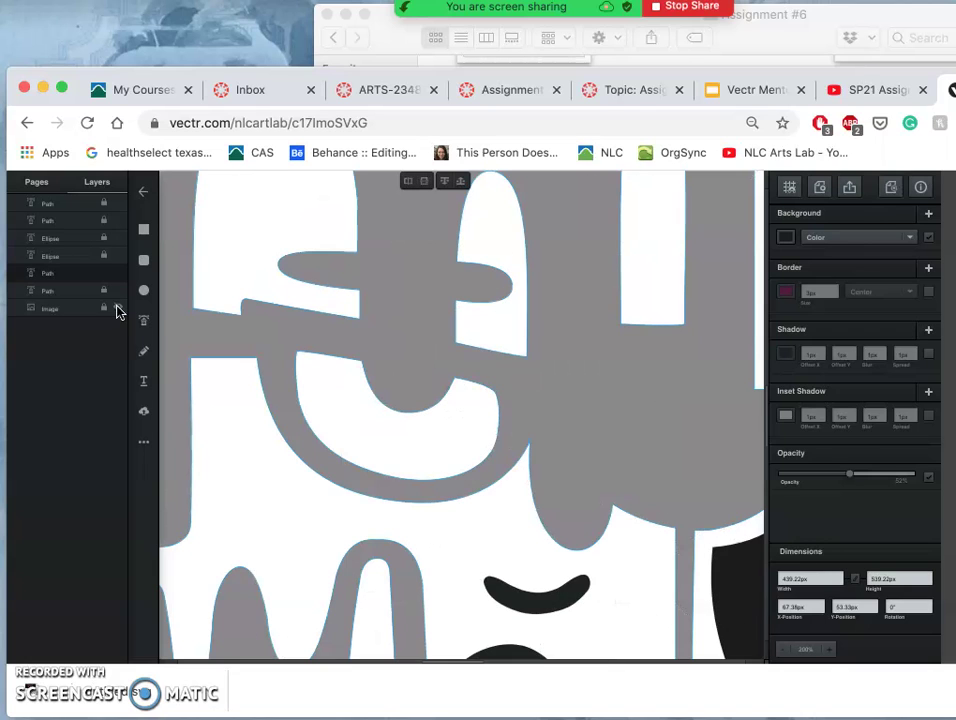
key(super+minus)
key(super+minus)
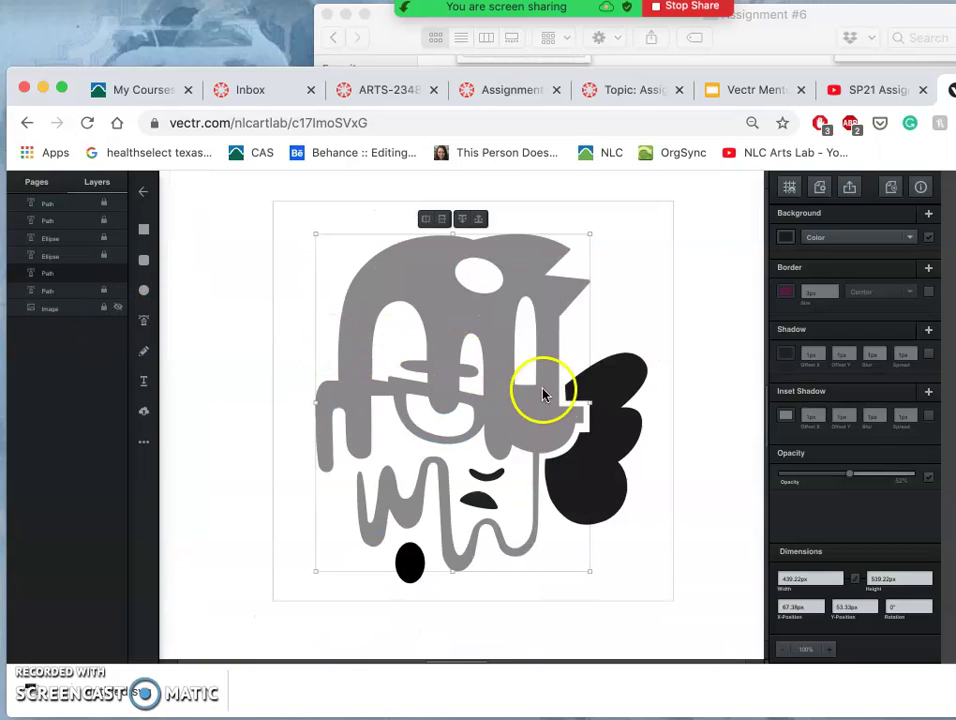
click(116, 309)
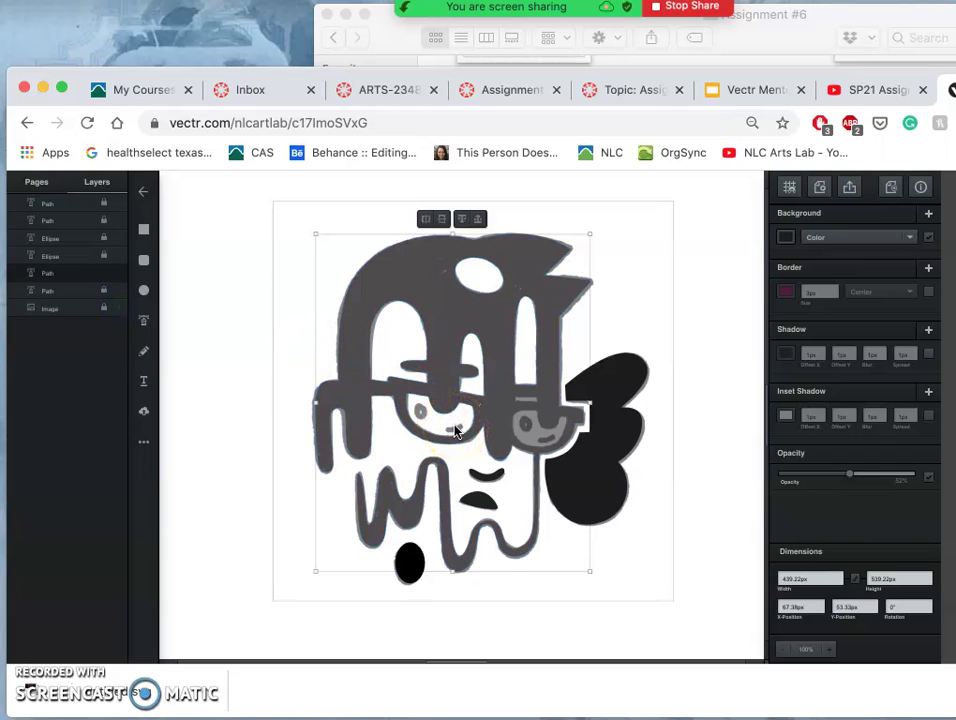
Step: Undo the subtraction of the green eye shape from the head path
scroll(455, 431, up, 3)
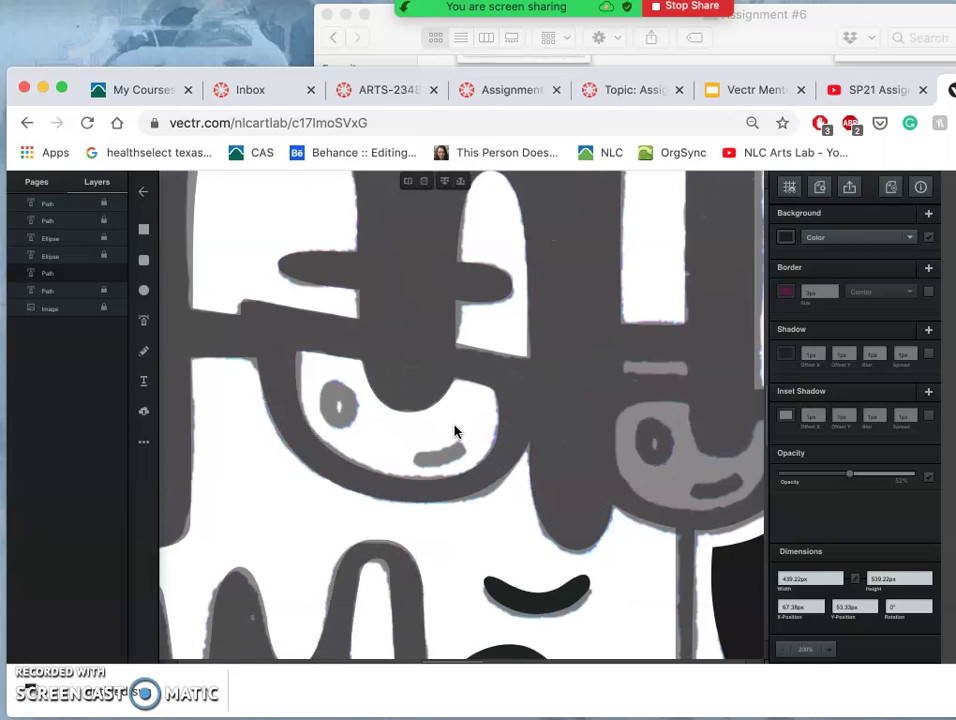
key(super+z)
key(super+z)
key(super+z)
Step: Duplicate the green eye shape and flip the copy horizontally
click(430, 441)
click(430, 441)
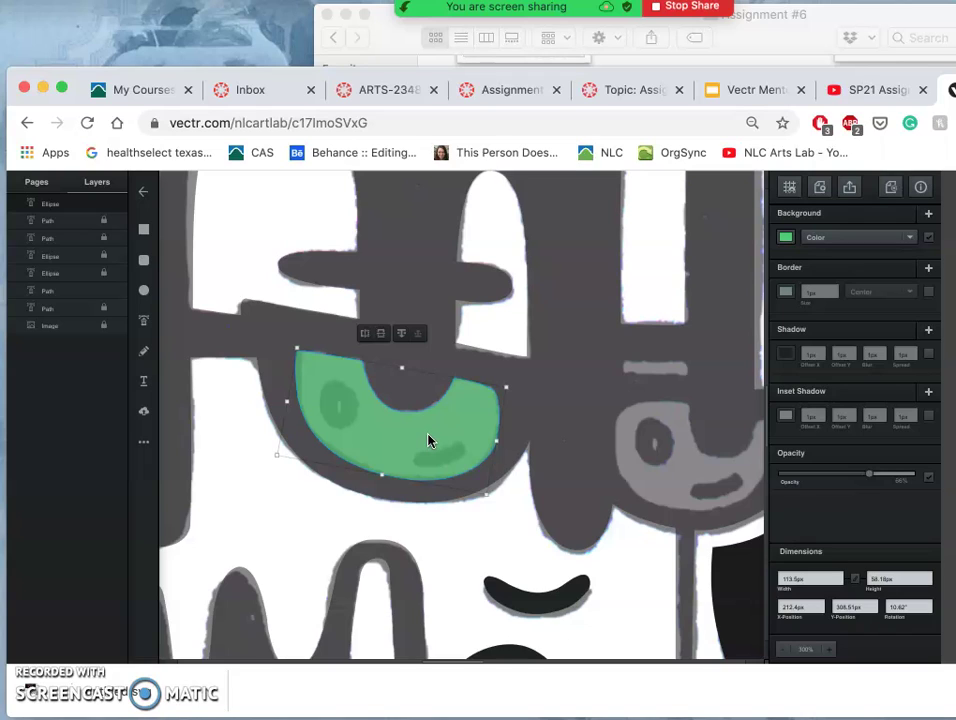
key(super+v)
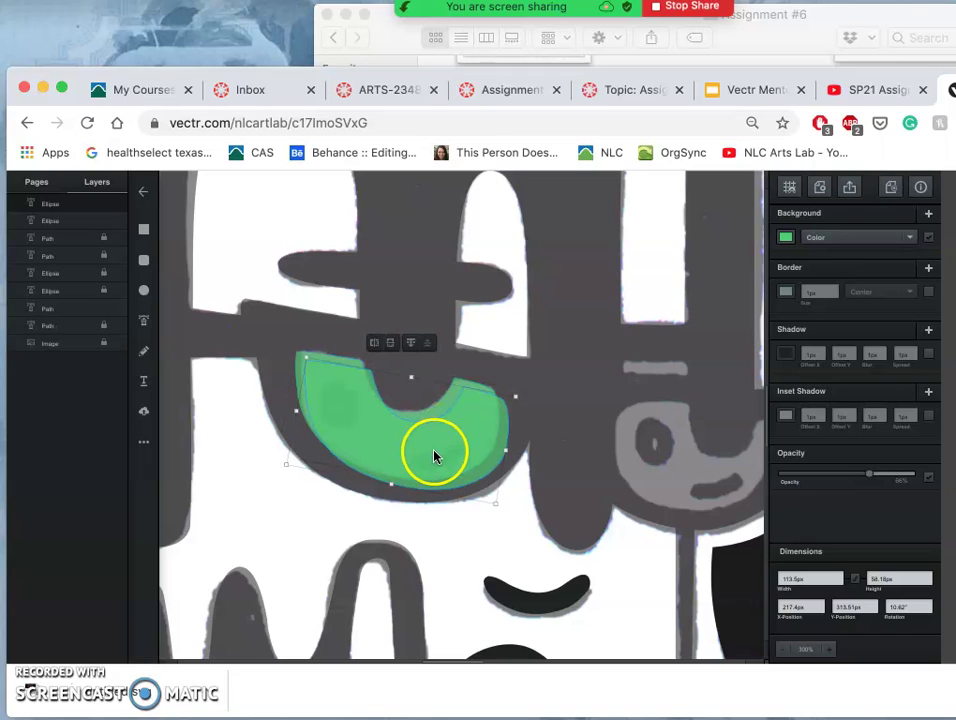
click(375, 342)
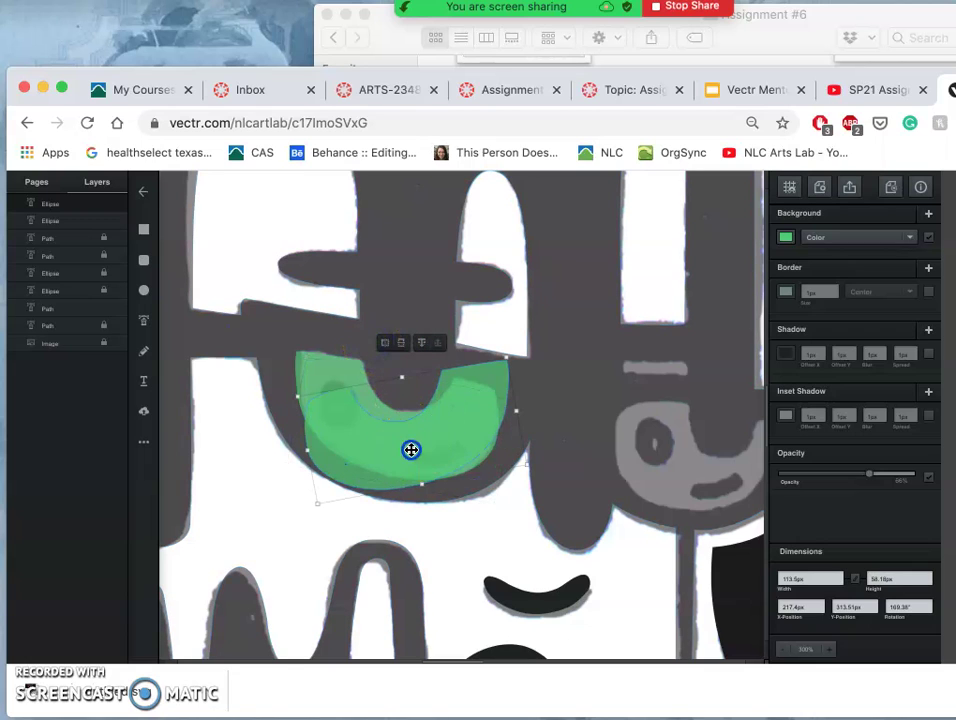
Step: Move the flipped copy over the sketch's right eye and rotate it to about 183.4°
drag(412, 448, 657, 474)
scroll(657, 474, right, 3)
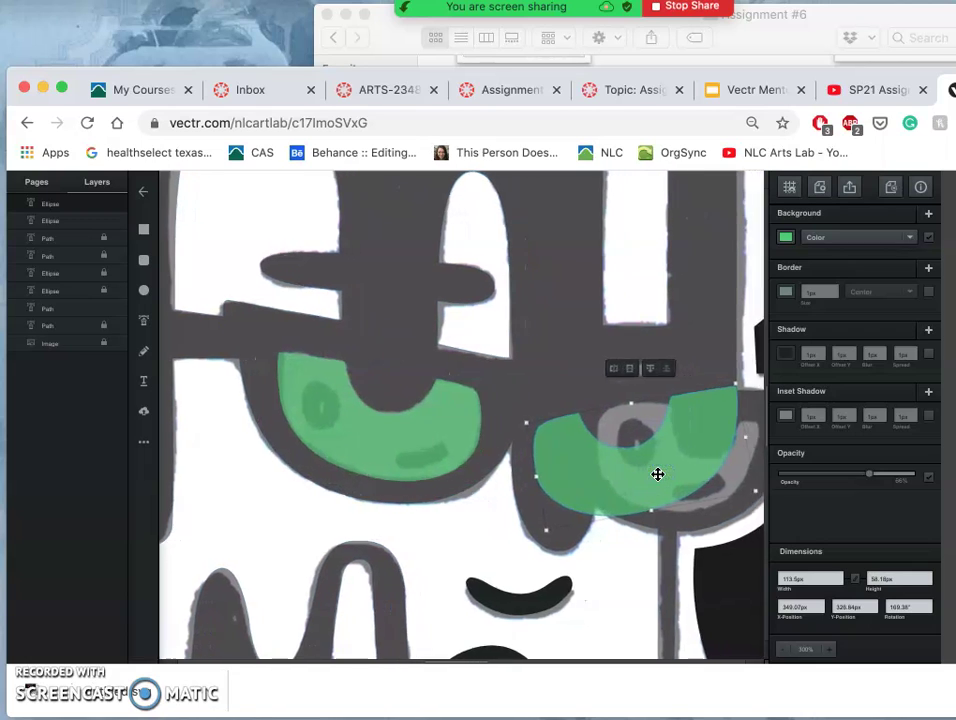
scroll(657, 474, right, 2)
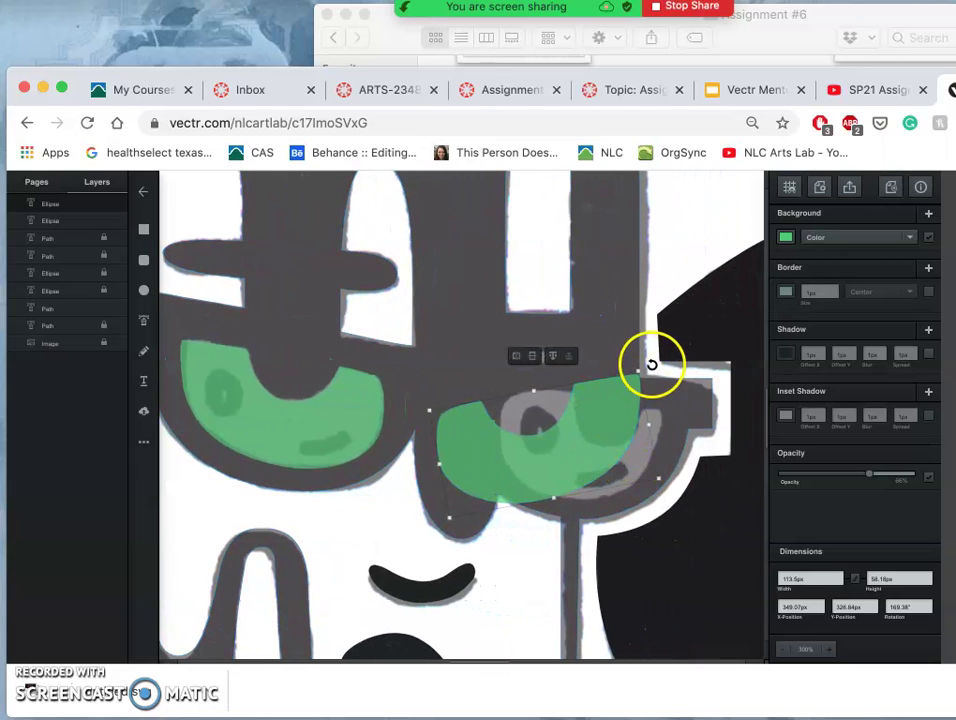
drag(654, 366, 659, 391)
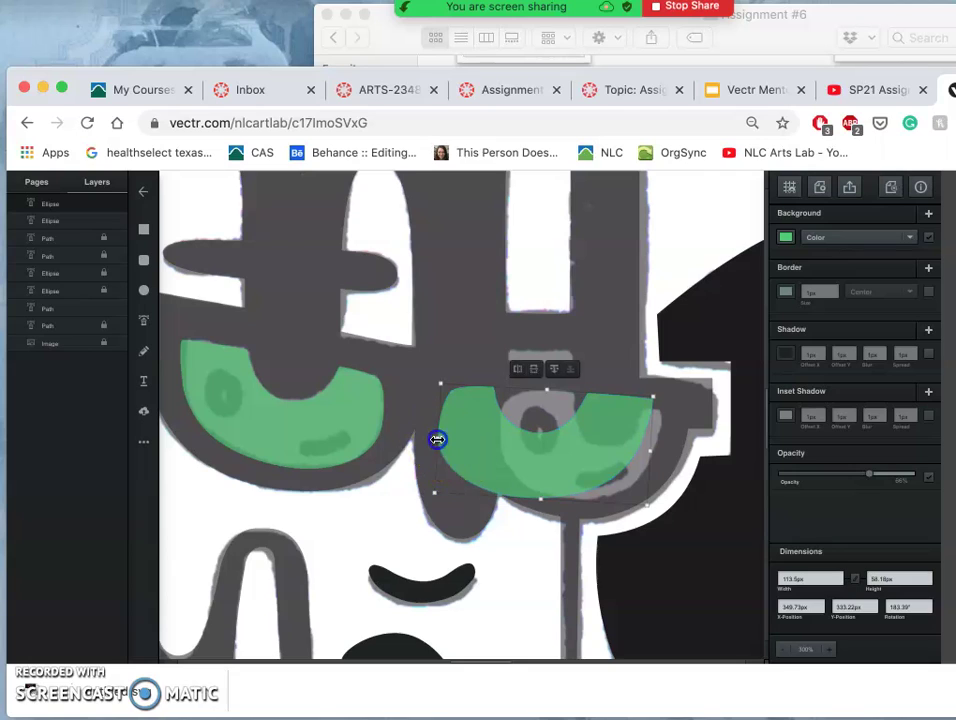
Step: Narrow the flipped green eye copy to about 91 px wide and move it over the sketch's right eye
drag(437, 440, 481, 441)
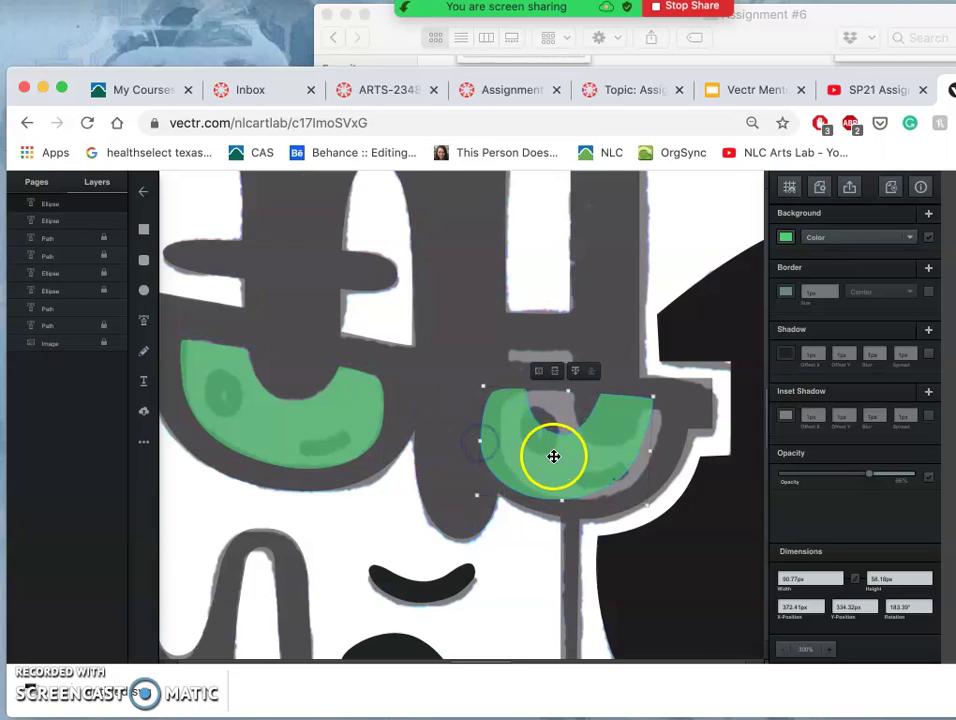
drag(553, 455, 572, 457)
click(534, 405)
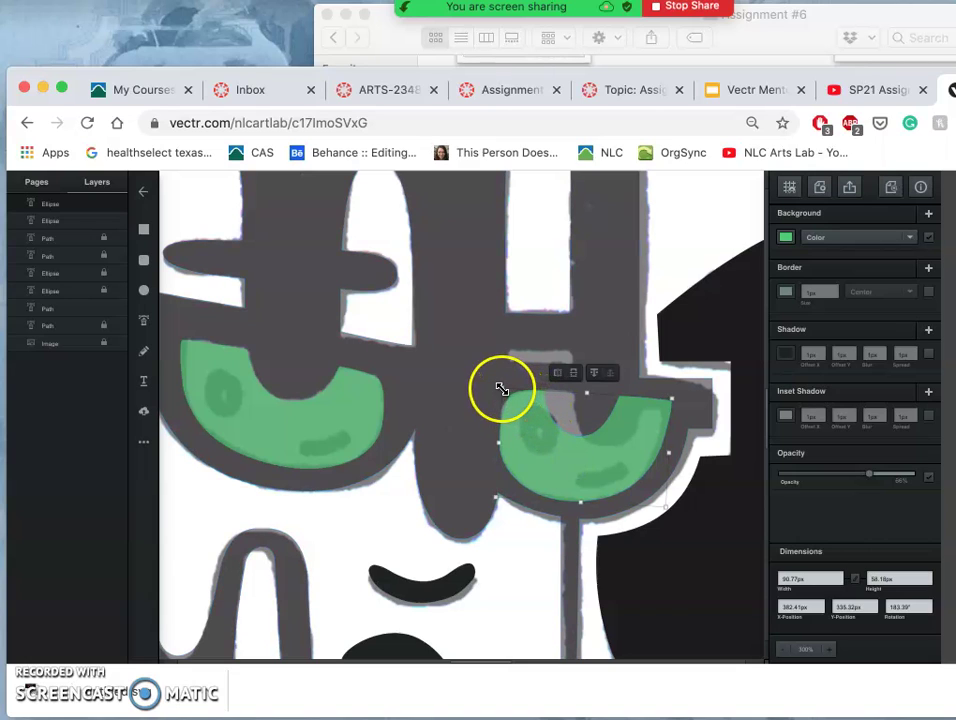
click(502, 389)
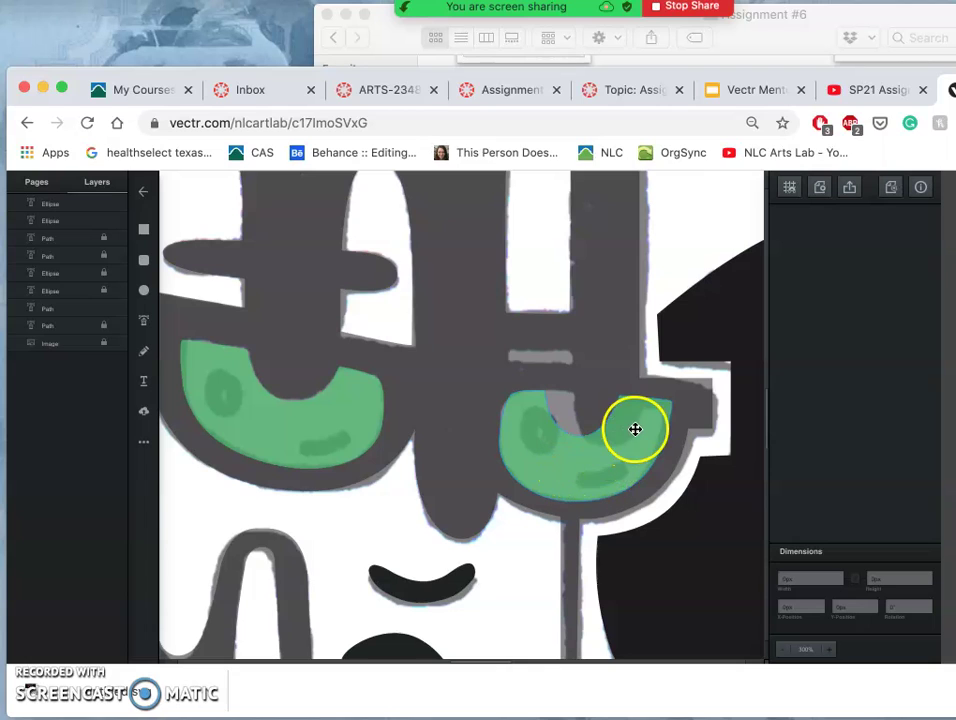
Step: Move the two upper outer nodes of the right green eye down and outward onto the sketch's outer eye corner
double_click(595, 452)
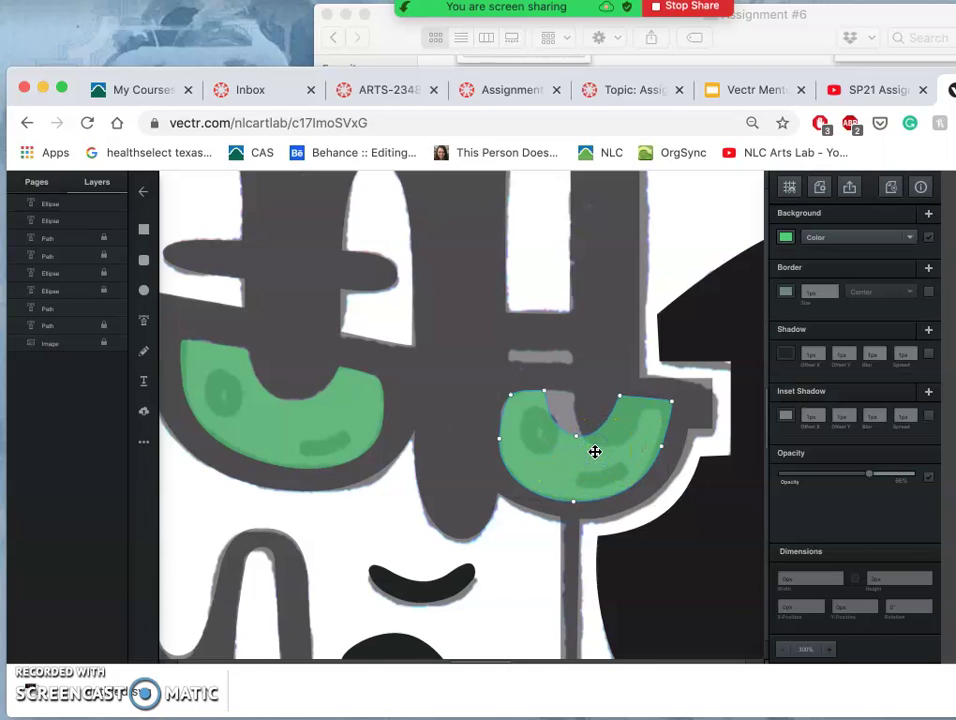
scroll(595, 451, up, 3)
scroll(595, 451, right, 5)
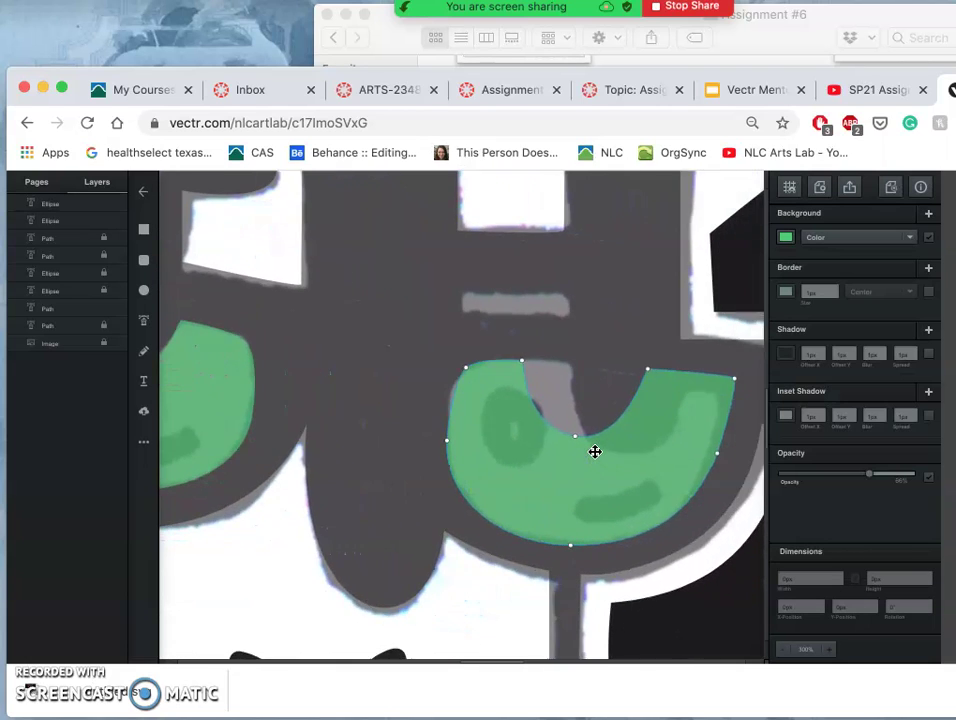
click(595, 448)
click(578, 372)
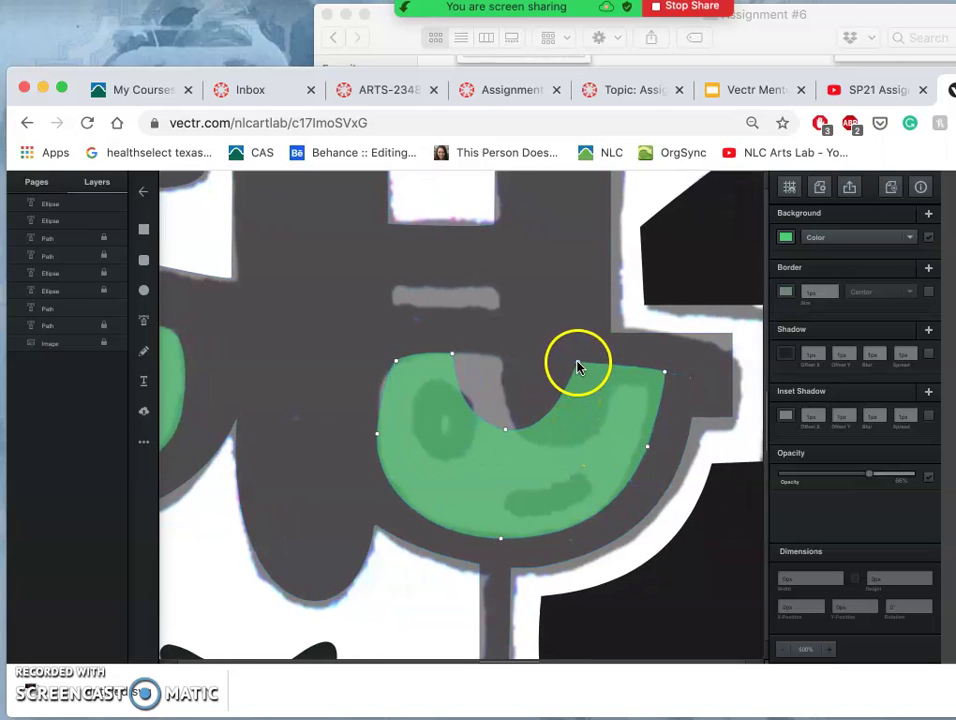
drag(578, 365, 653, 392)
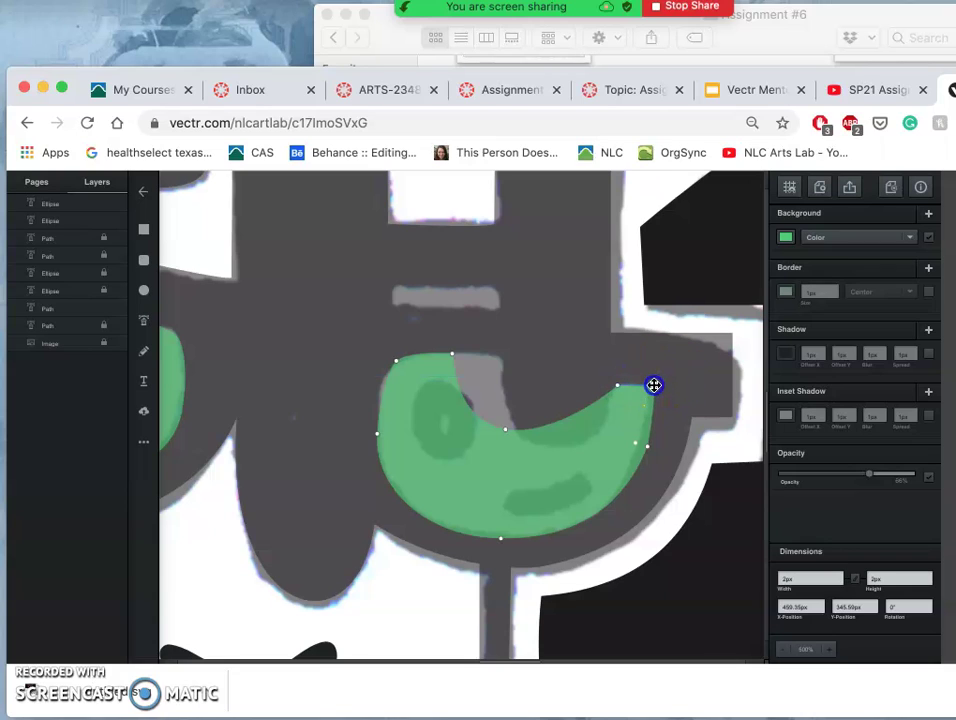
drag(654, 386, 654, 385)
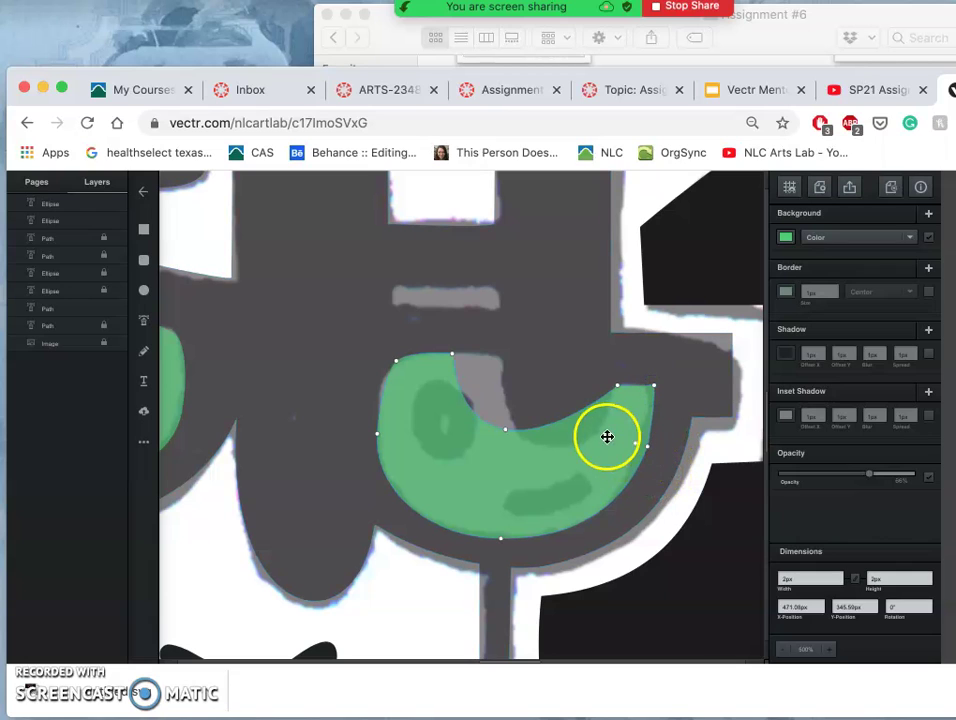
Step: Move the lowest node of the eye's notch and the notch's inner upper node onto the sketch's eyelid outline
drag(521, 436, 555, 448)
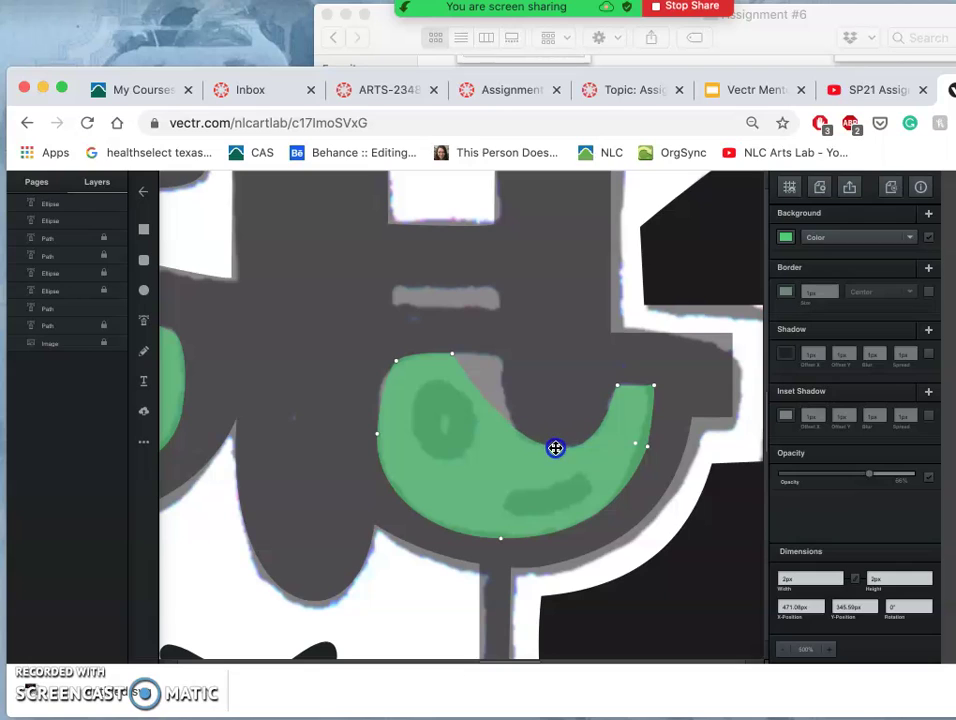
click(452, 356)
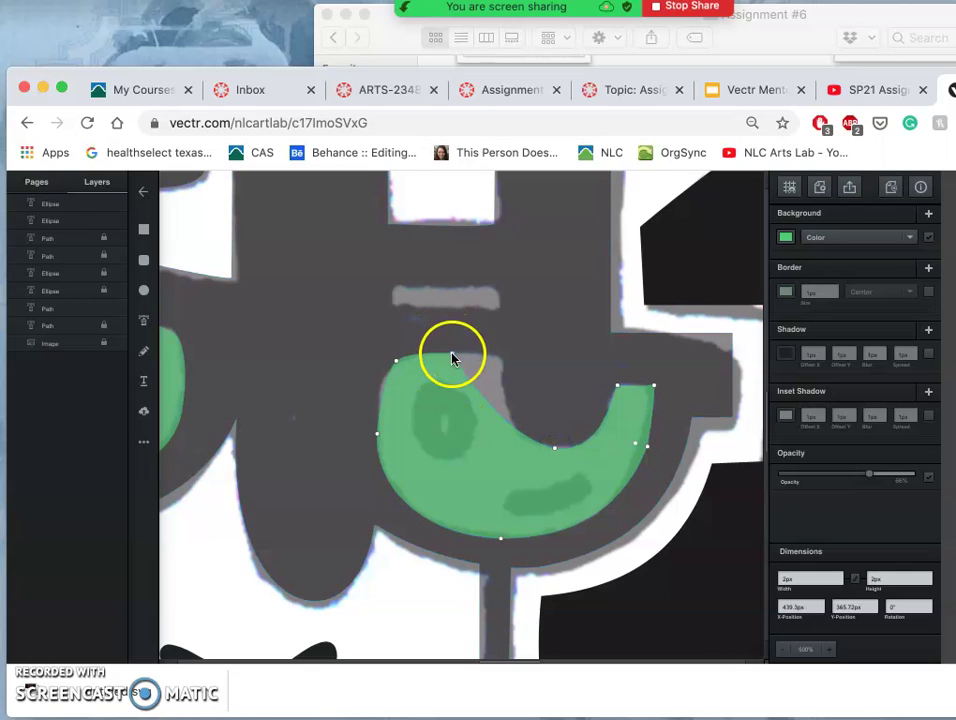
drag(452, 356, 501, 369)
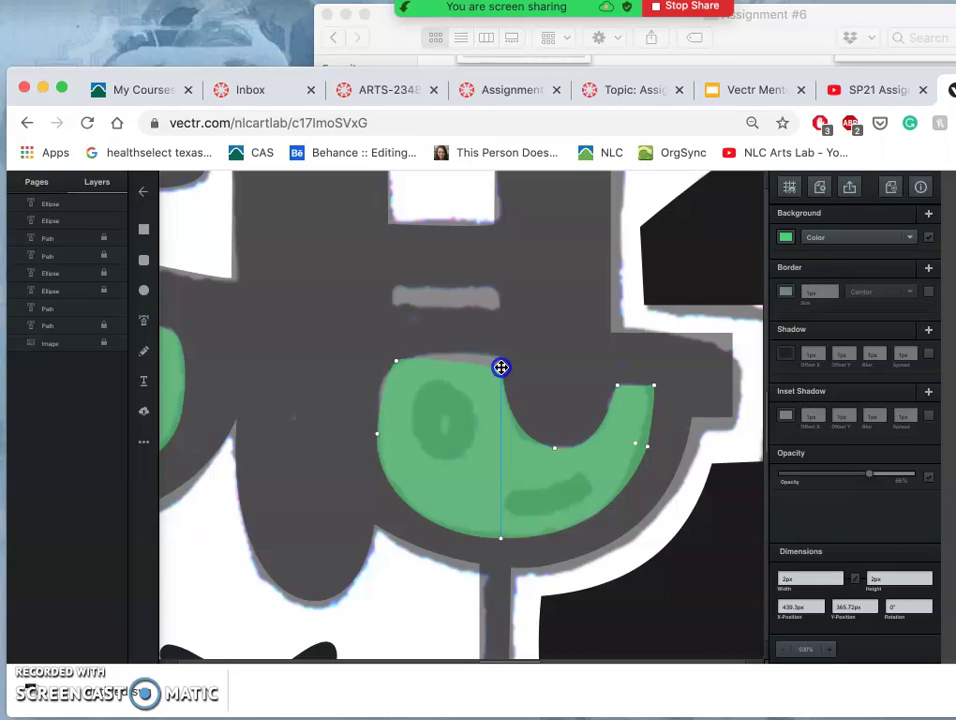
drag(501, 369, 501, 368)
Step: Adjust the curve handle at the bottom of the notch and shift its outer upper node slightly inward to match the sketch
click(553, 448)
drag(500, 439, 498, 446)
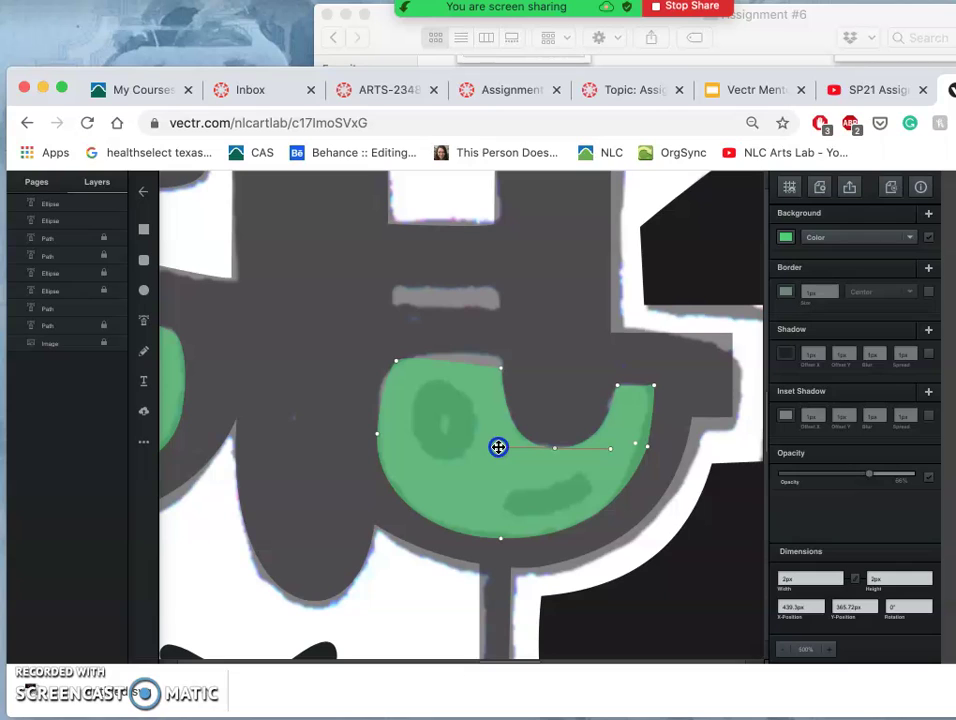
click(616, 386)
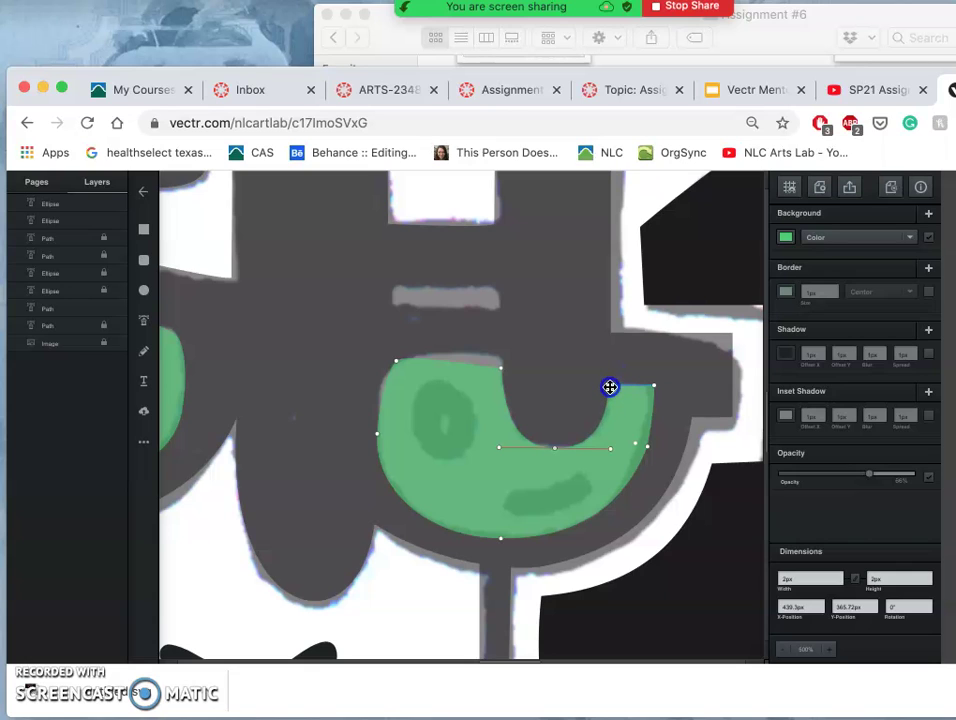
click(610, 392)
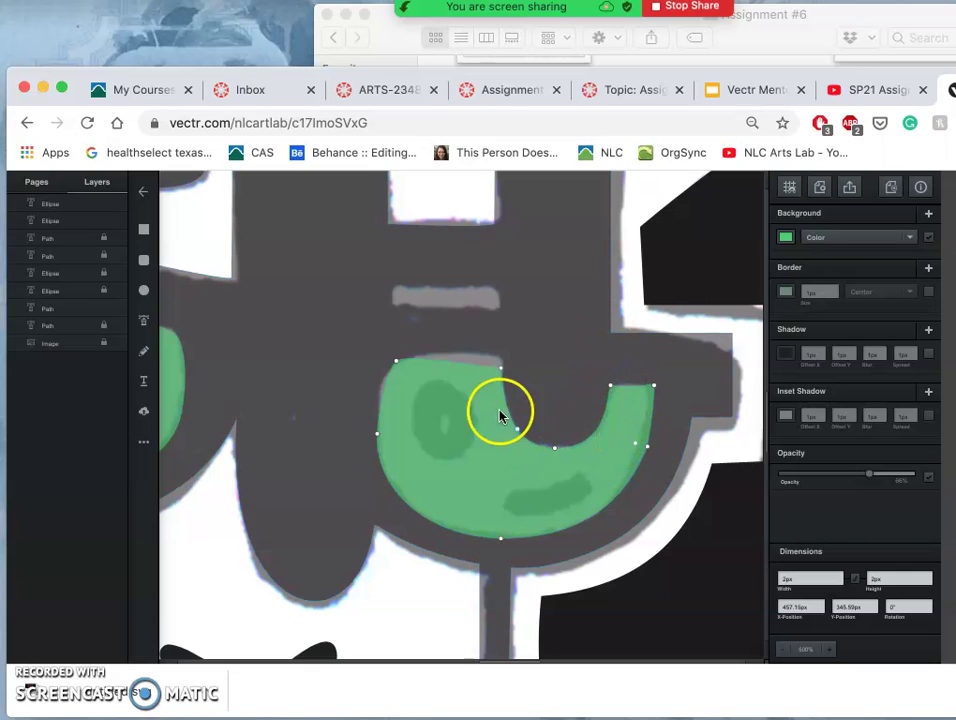
Step: Adjust the eye's upper-left corner curve, then add a node on the top edge and pull it up to the sketch outline
click(395, 364)
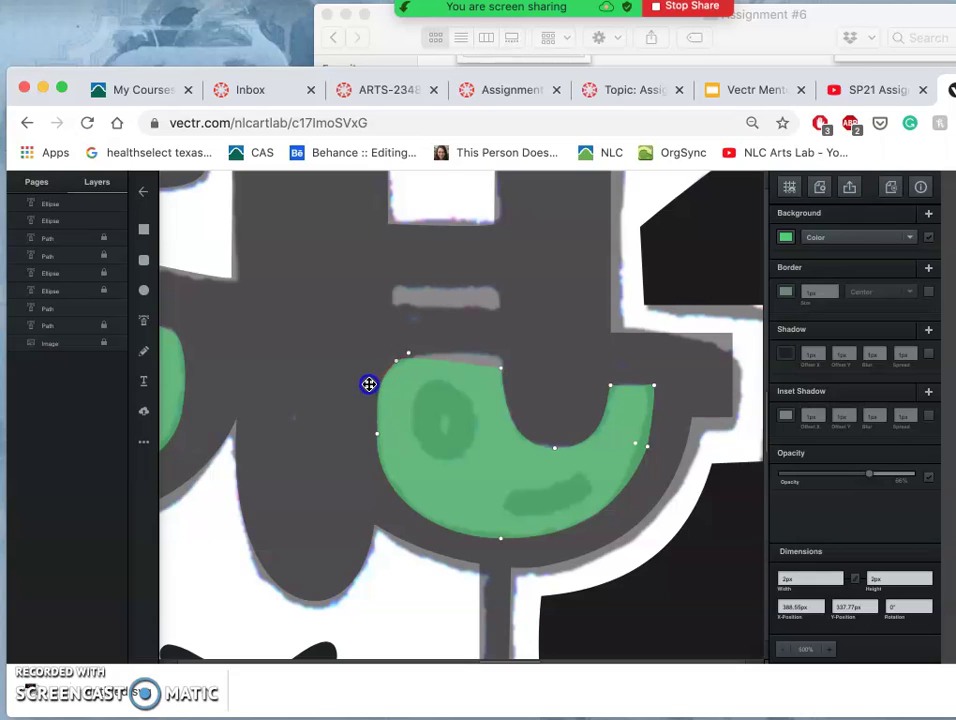
click(371, 382)
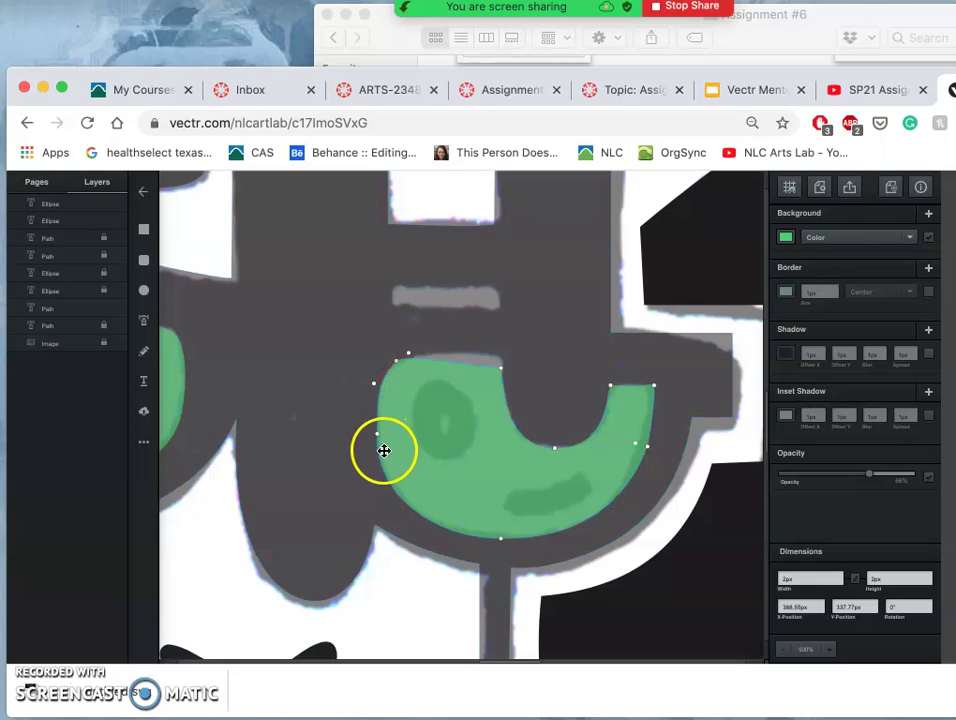
click(473, 366)
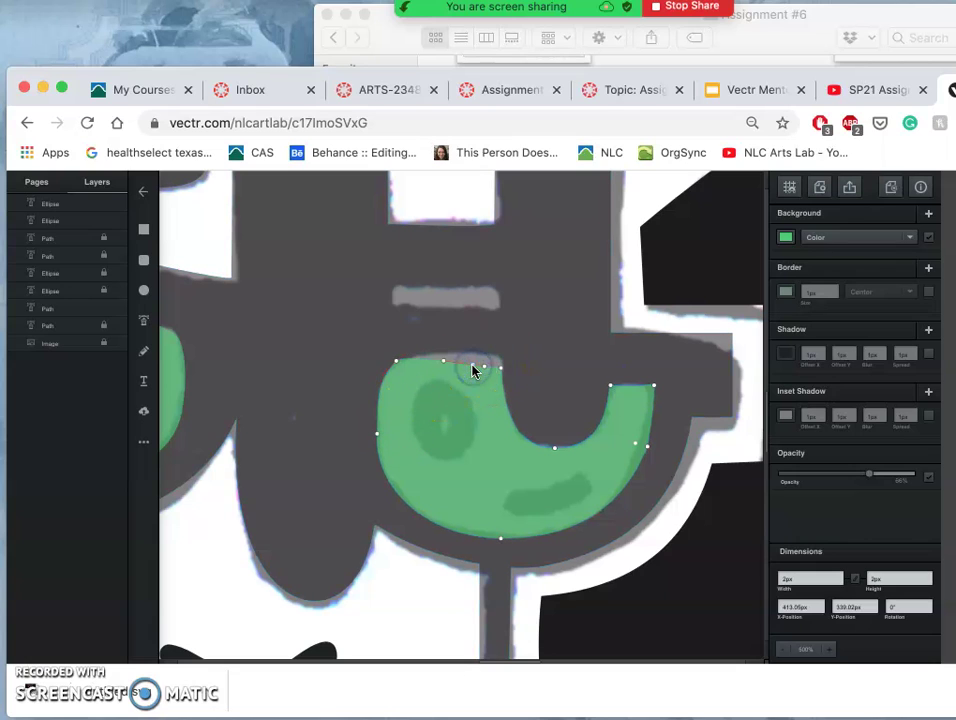
drag(474, 369, 481, 356)
click(486, 355)
click(499, 355)
drag(499, 355, 516, 356)
Step: Shorten the curve handles of the two nodes beside the notch's inner upper corner to give it a smooth rounding
scroll(507, 383, up, 5)
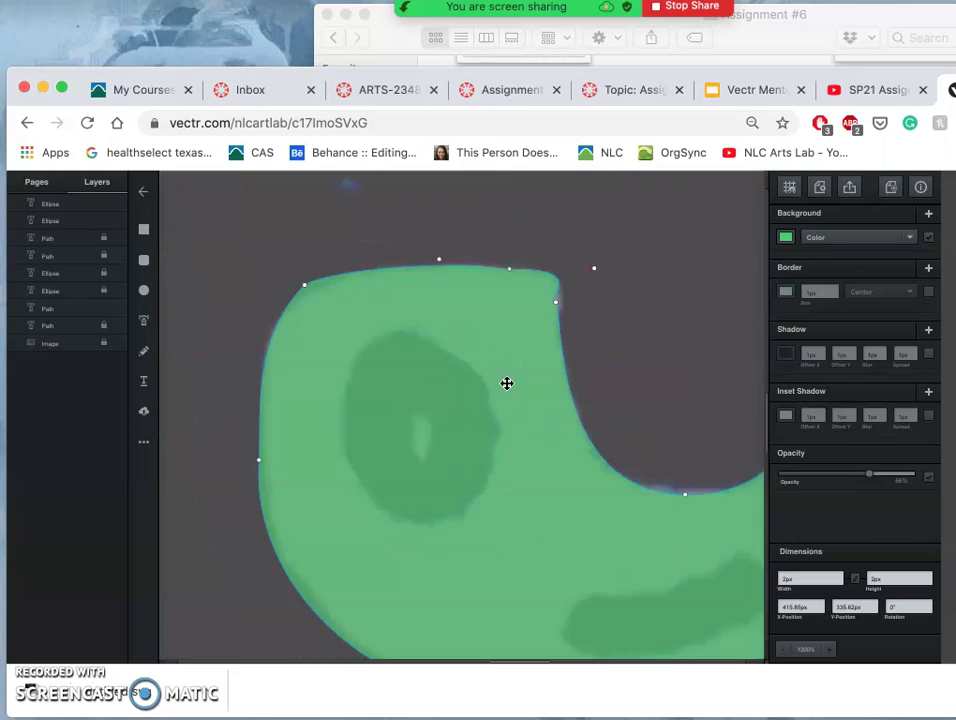
scroll(507, 383, up, 5)
scroll(556, 316, down, 8)
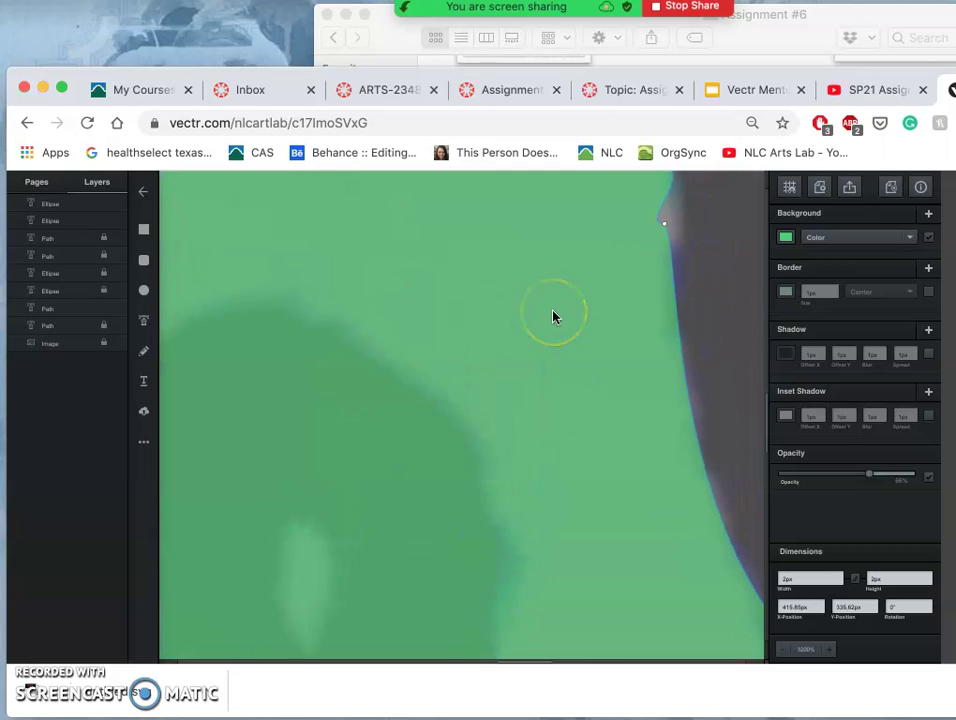
click(591, 331)
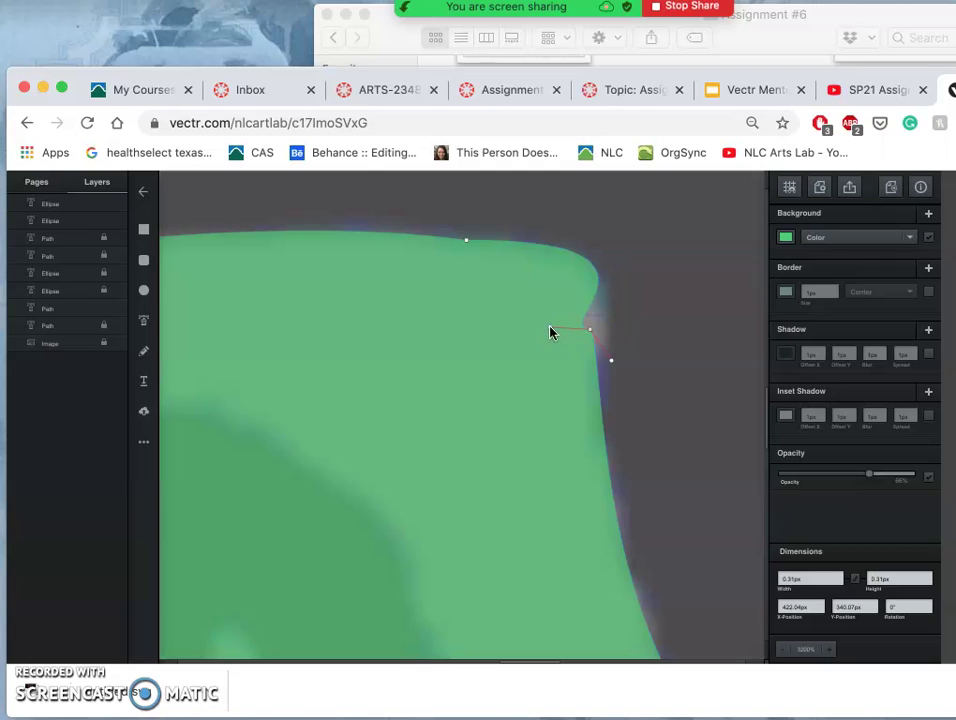
drag(551, 330, 593, 333)
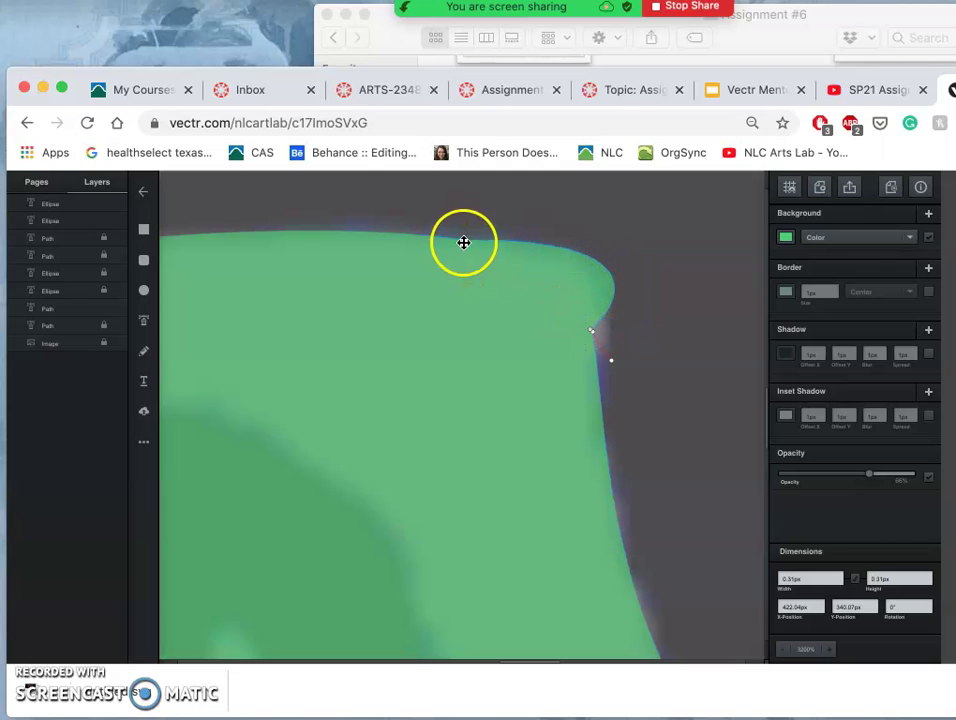
click(466, 241)
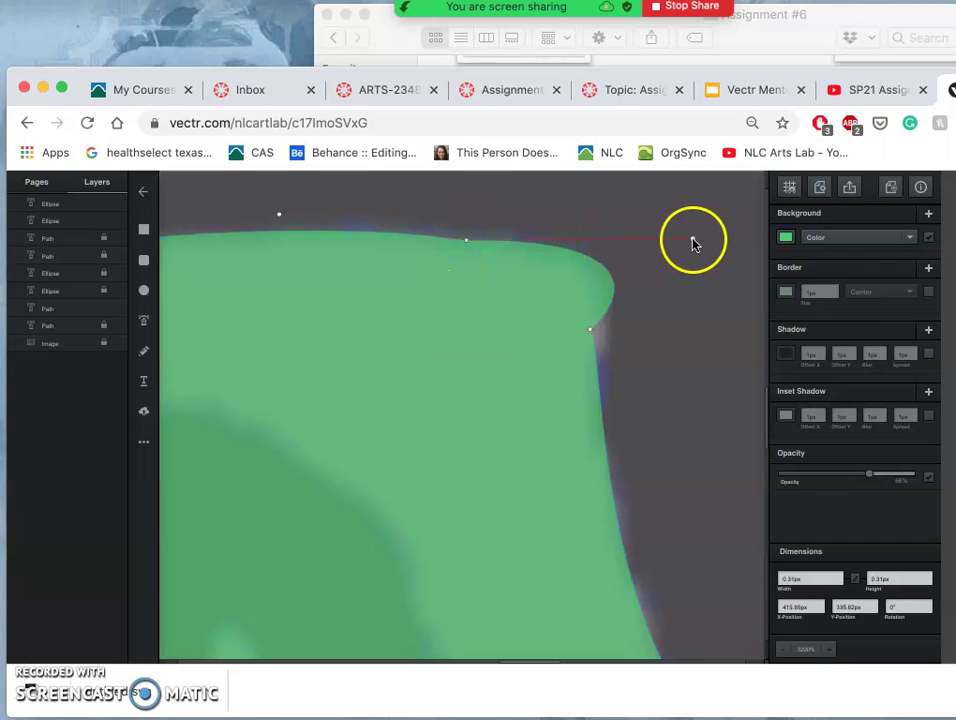
drag(692, 240, 595, 242)
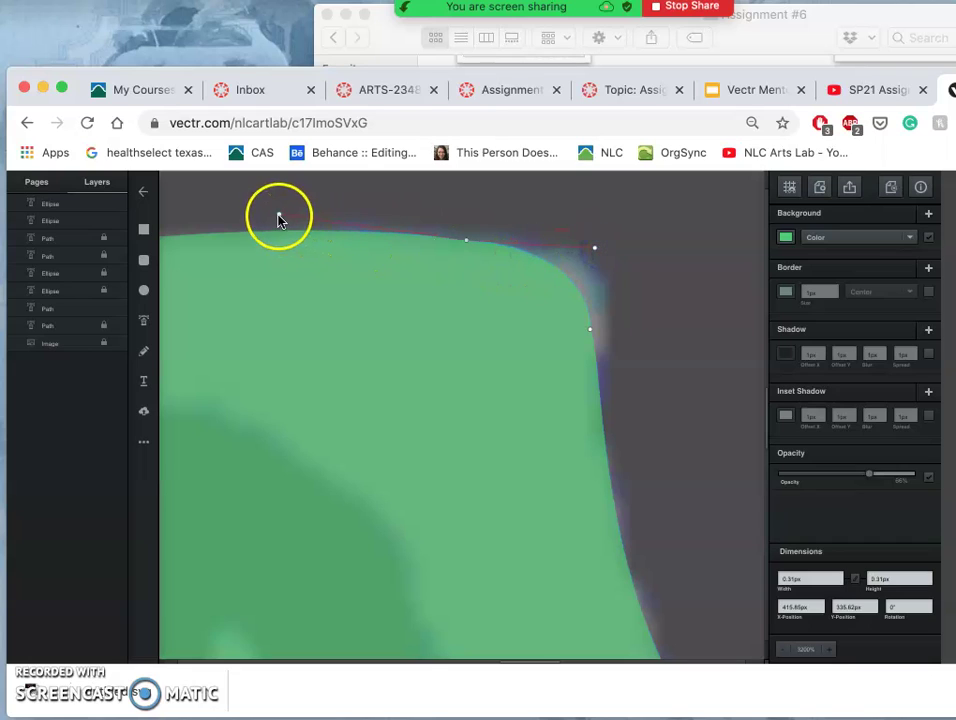
Step: Fine-tune both curve handles of the added top-edge node so the edge follows the sketch's upper eye outline
drag(279, 216, 277, 231)
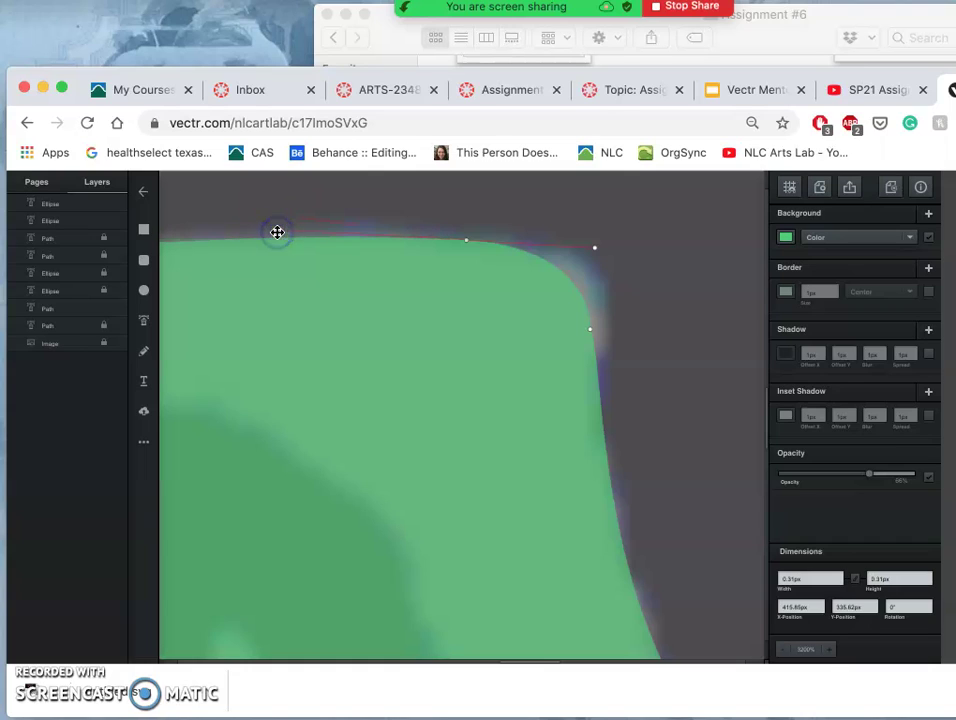
drag(282, 231, 299, 232)
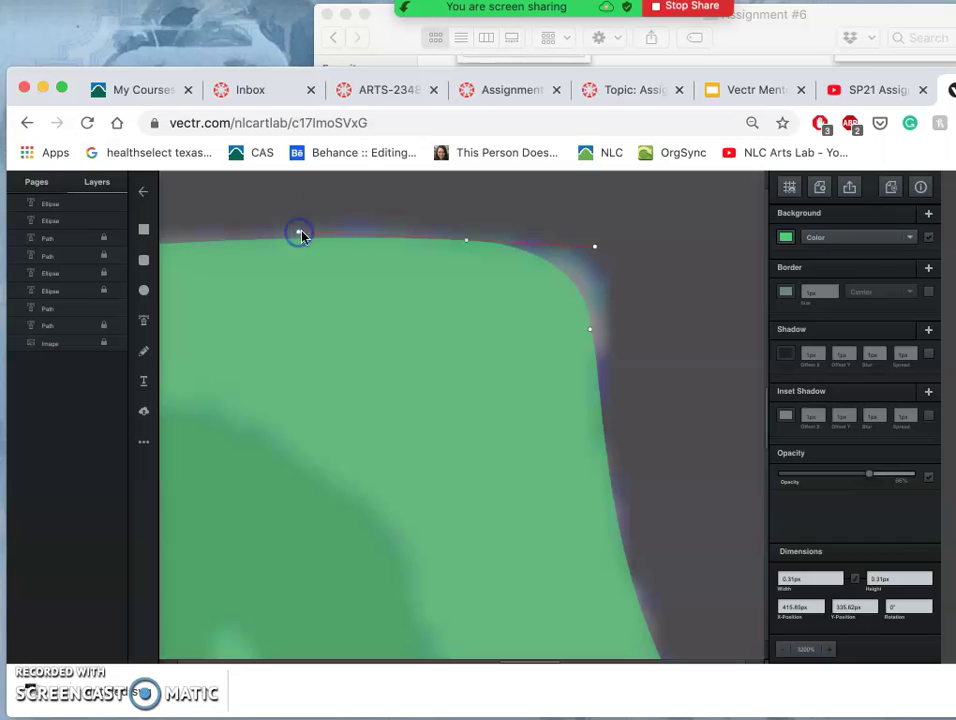
click(597, 247)
drag(598, 248, 595, 255)
scroll(408, 335, left, 3)
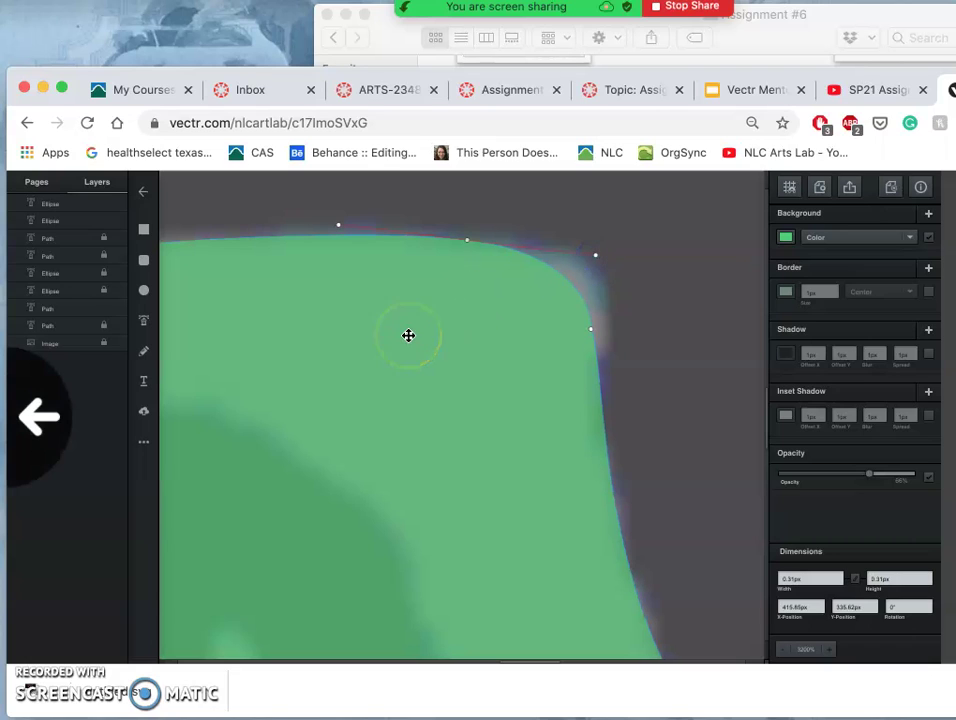
drag(408, 335, 512, 322)
click(426, 361)
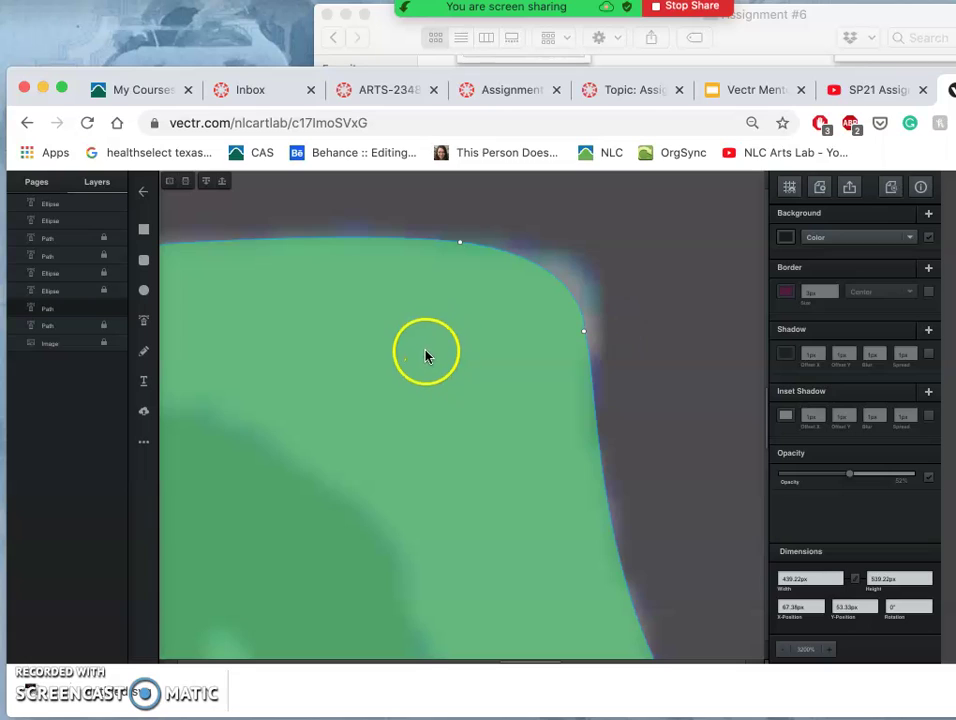
Step: Move the upper-left corner node of the right green eye slightly inward and down
scroll(425, 356, down, 3)
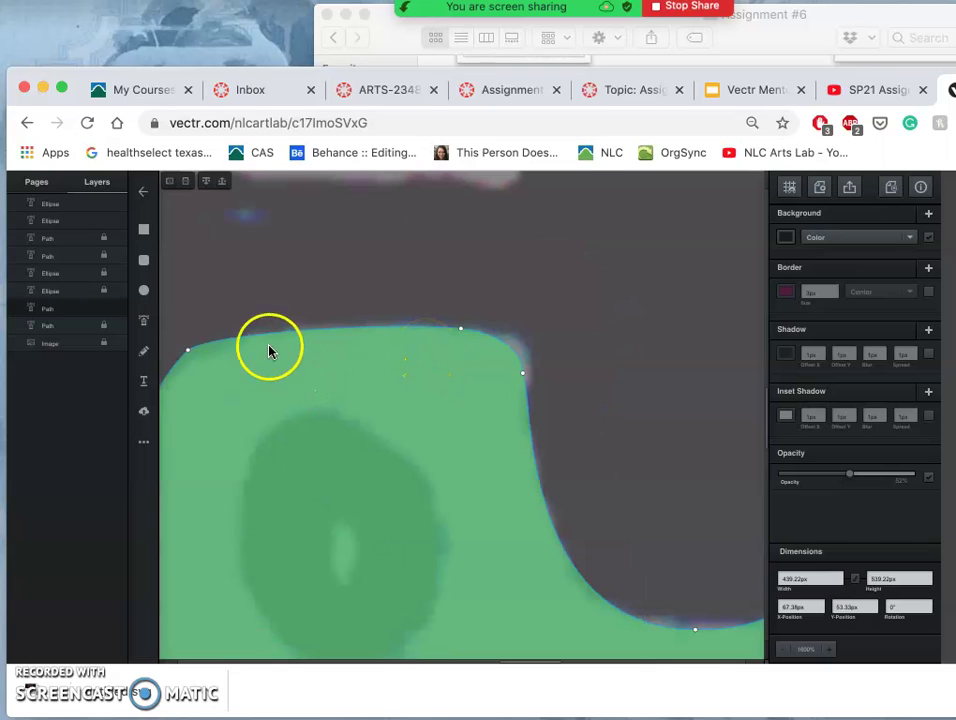
click(188, 352)
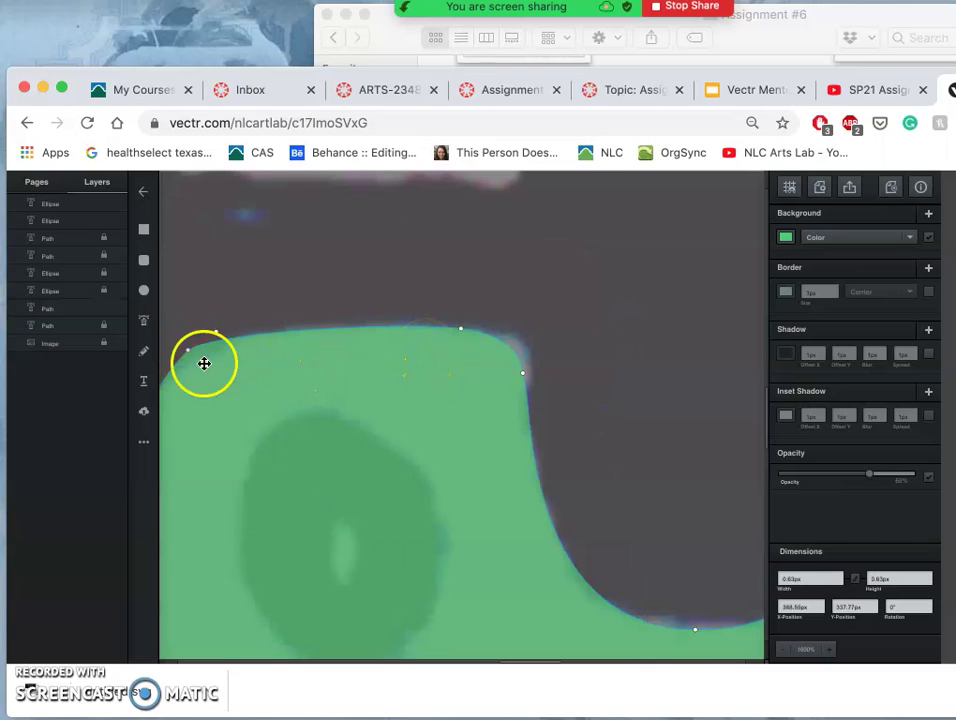
click(189, 350)
drag(189, 353, 198, 356)
key(super+equal)
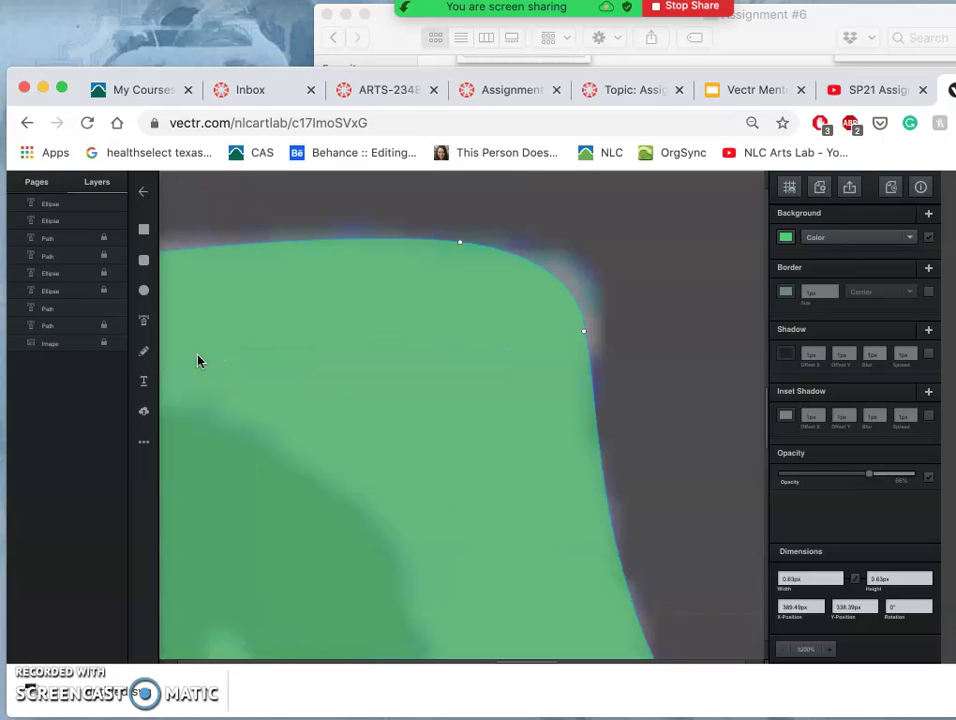
drag(371, 364, 585, 452)
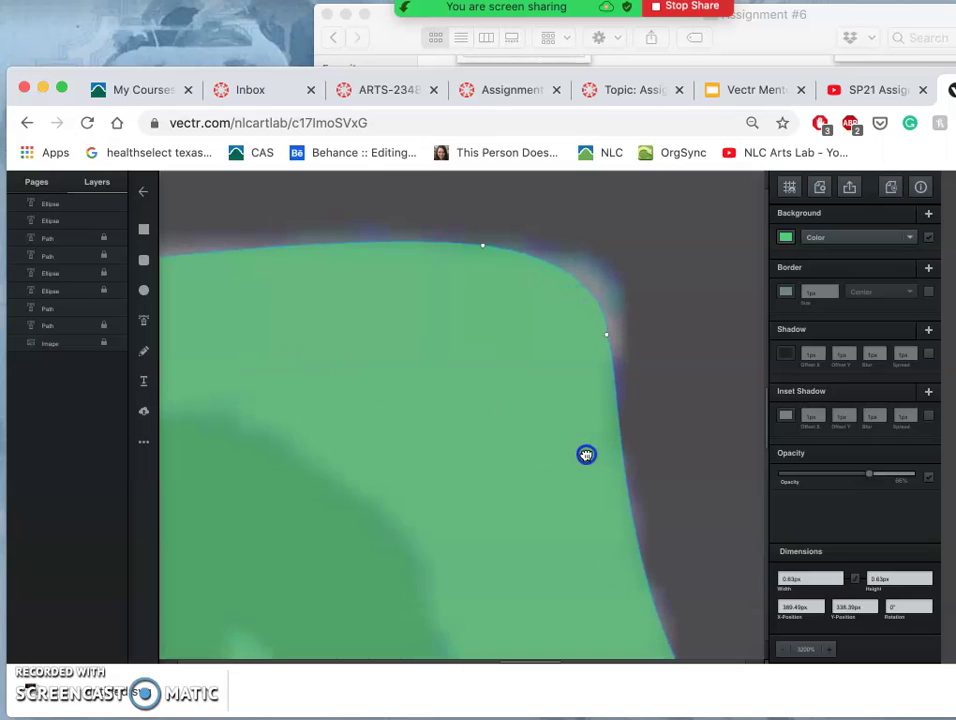
key(super+minus)
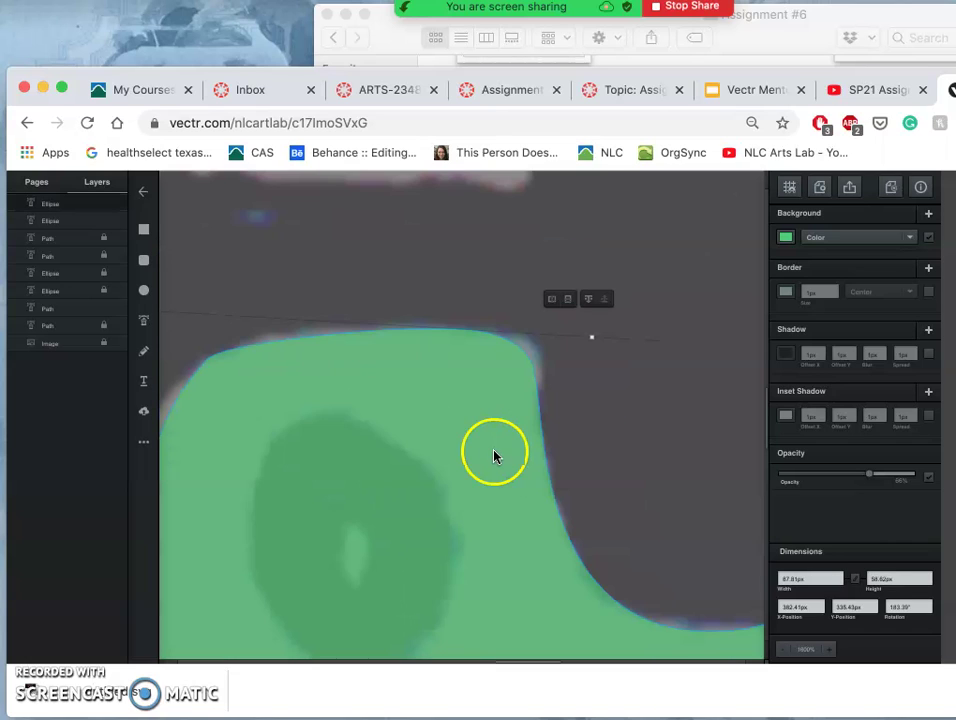
double_click(262, 408)
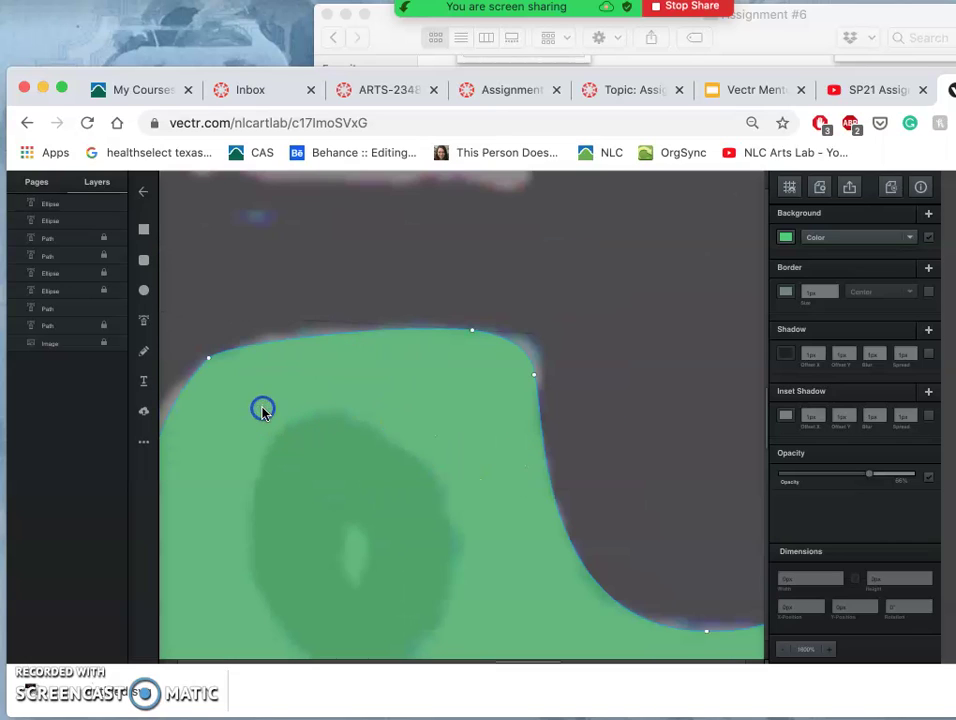
click(209, 359)
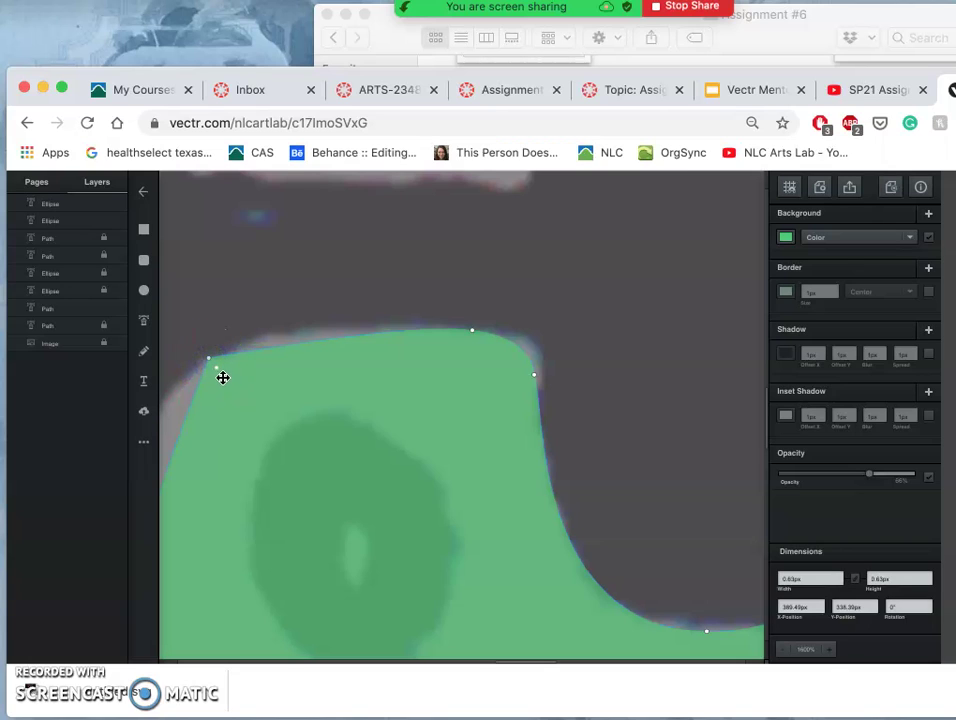
drag(217, 372, 354, 453)
key(ctrl+minus)
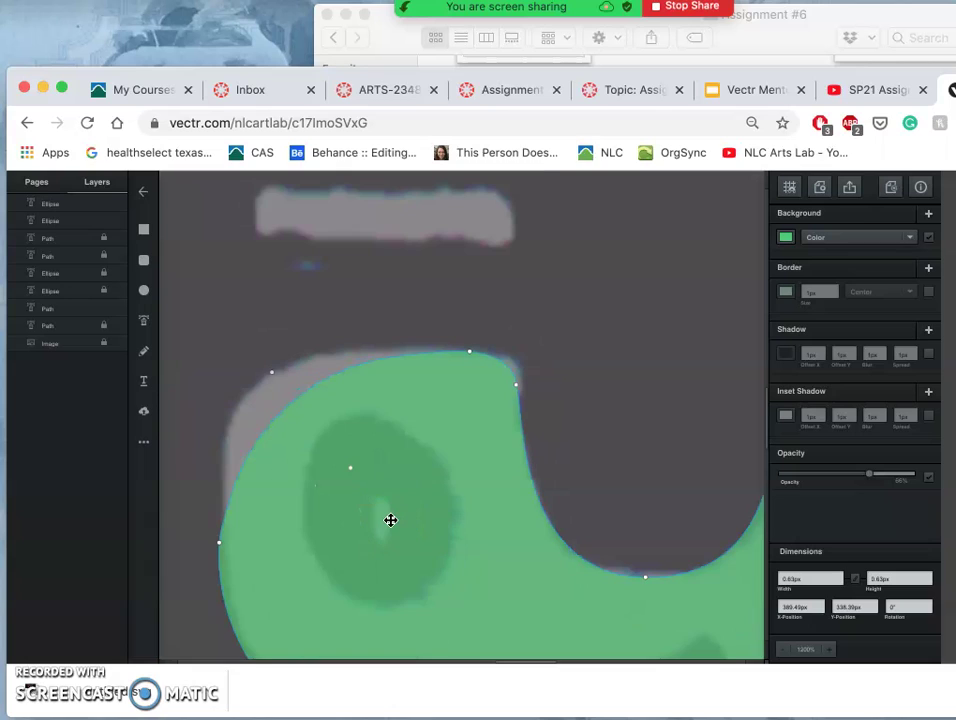
drag(271, 377, 242, 356)
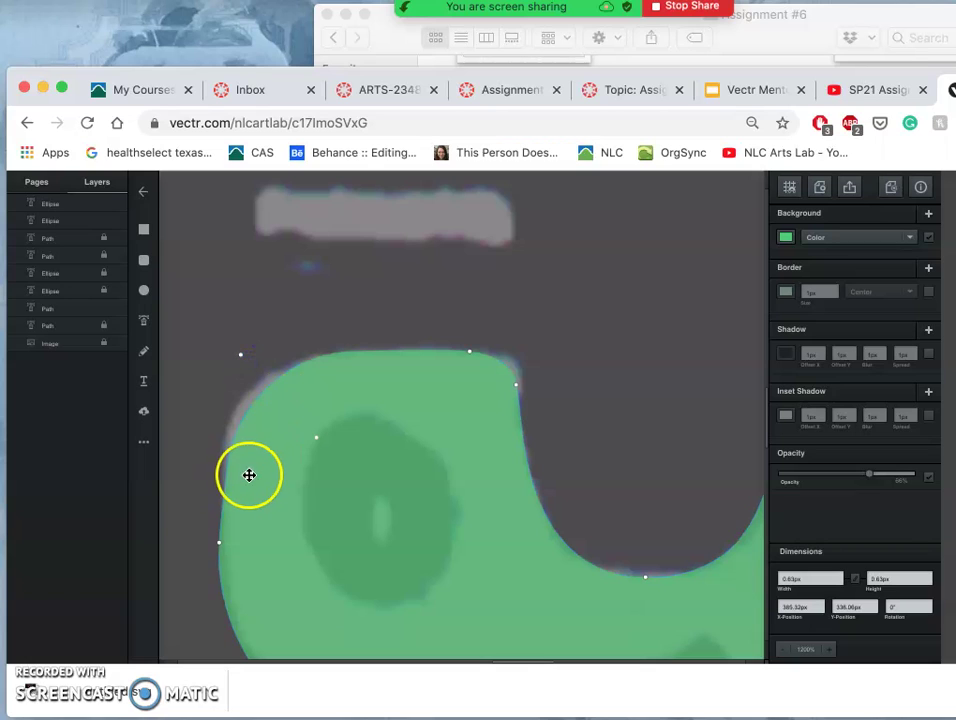
key(super+z)
key(super+z)
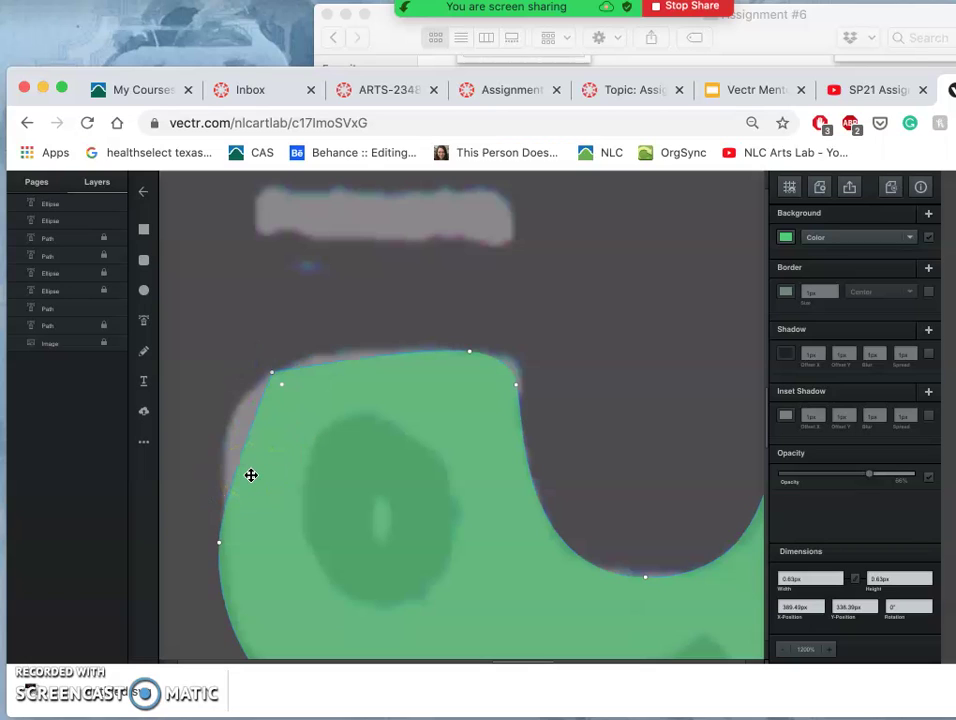
key(super+z)
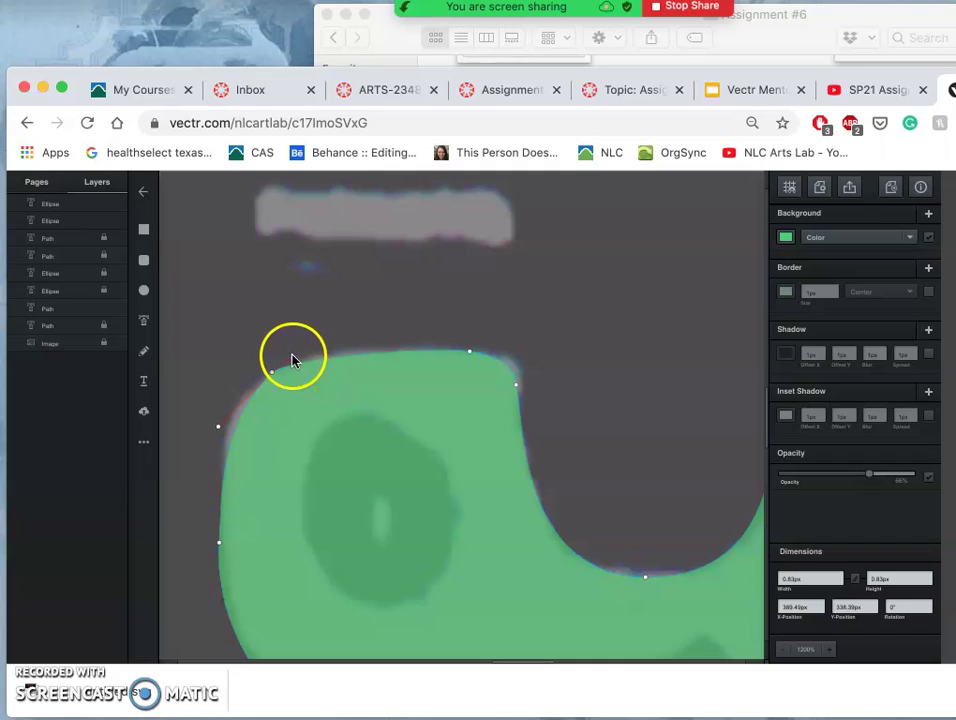
Step: Adjust both curve handles of the right green eye's upper-left corner node so the corner follows the sketch outline
click(293, 358)
key(ctrl+z)
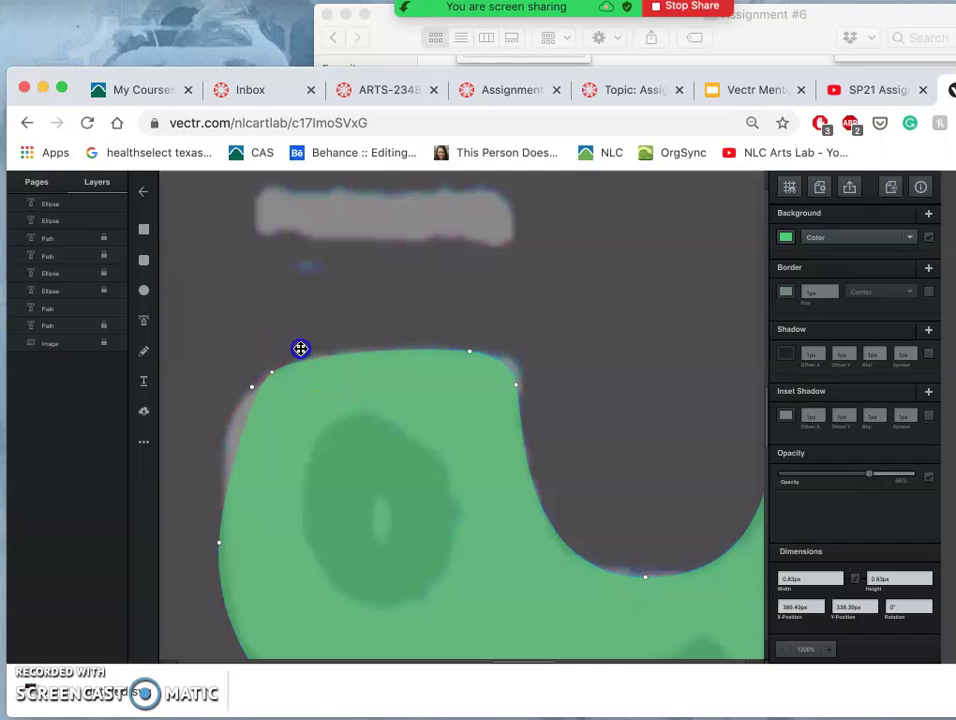
click(307, 346)
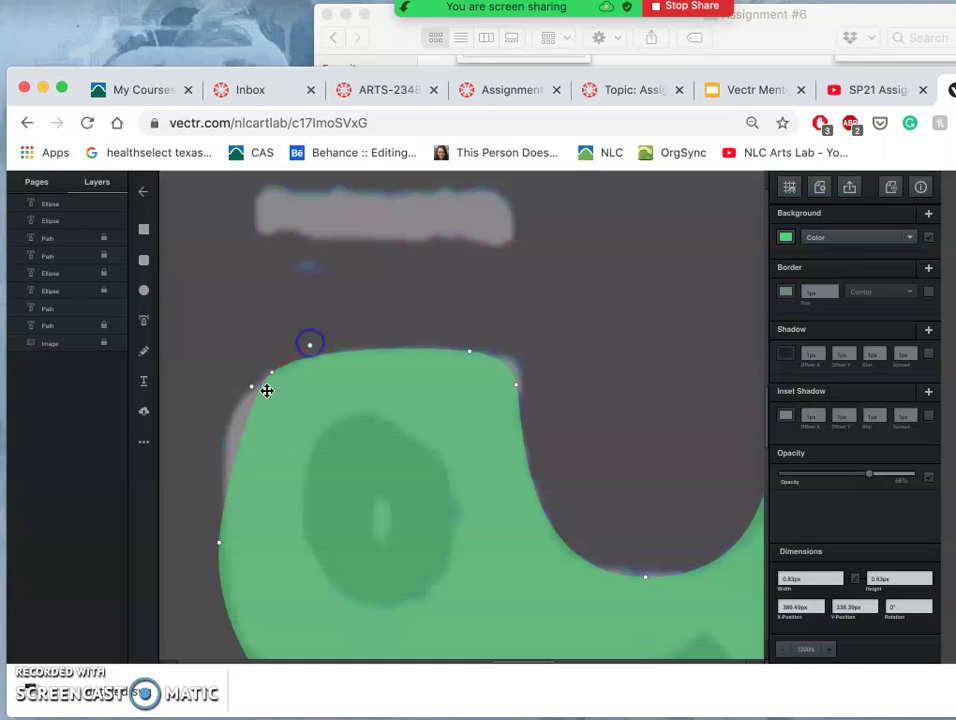
drag(252, 390, 209, 404)
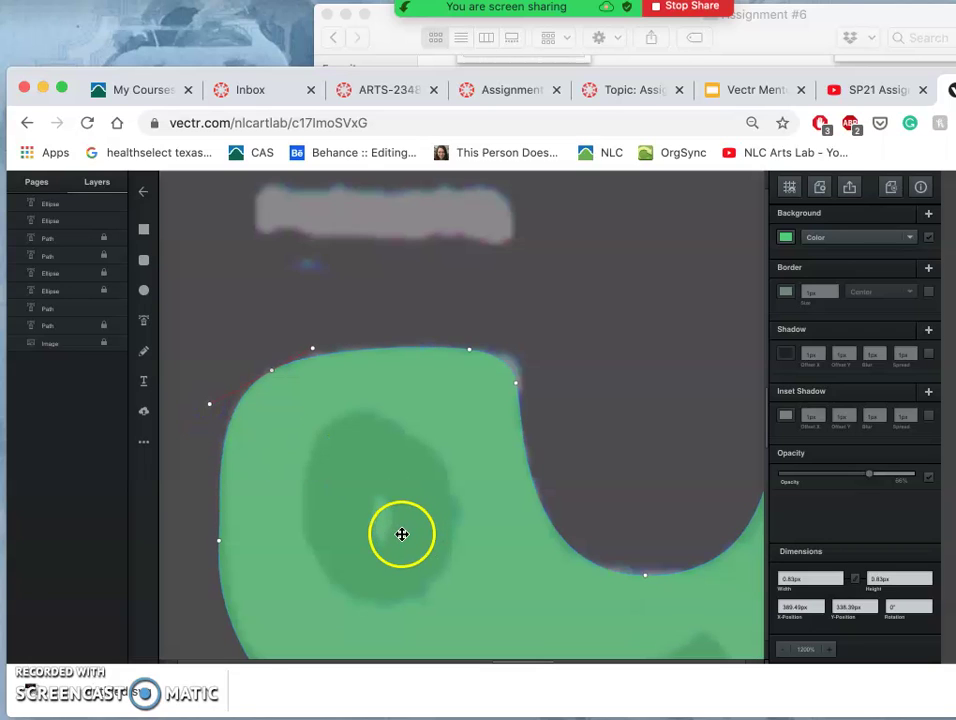
Step: Straighten the curve handle of the eye's left-side node to vertical and shift the node slightly inward to the sketch edge
scroll(401, 533, down, 2)
click(216, 517)
drag(208, 652, 217, 651)
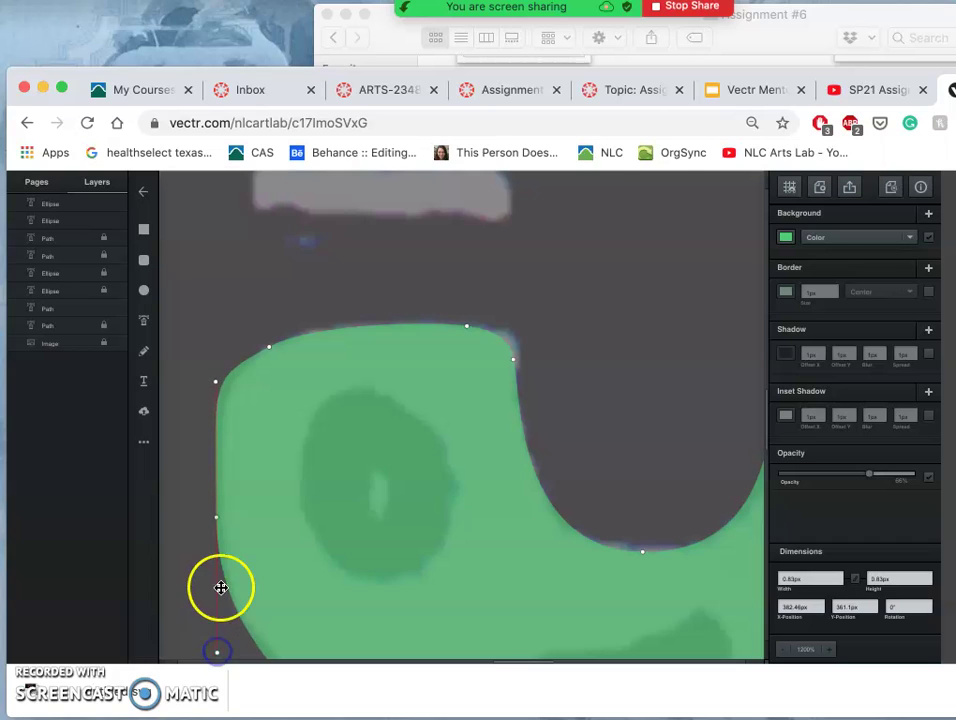
drag(216, 518, 222, 522)
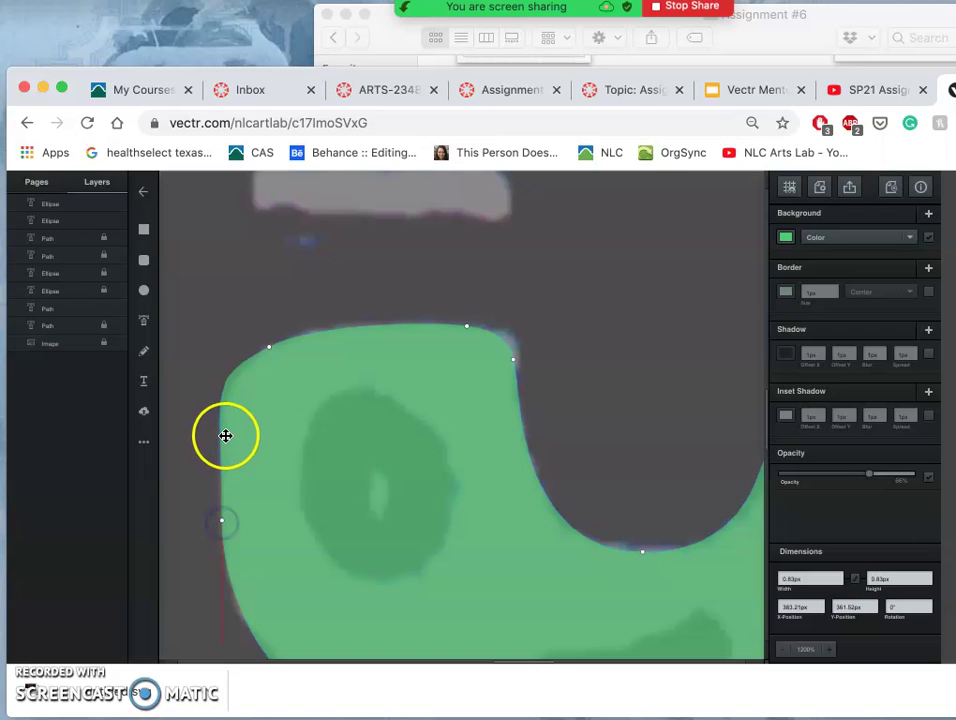
Step: Fine-tune both curve handles of the upper-left corner node to smooth the transition between the eye's left and top edges
scroll(222, 452, down, 3)
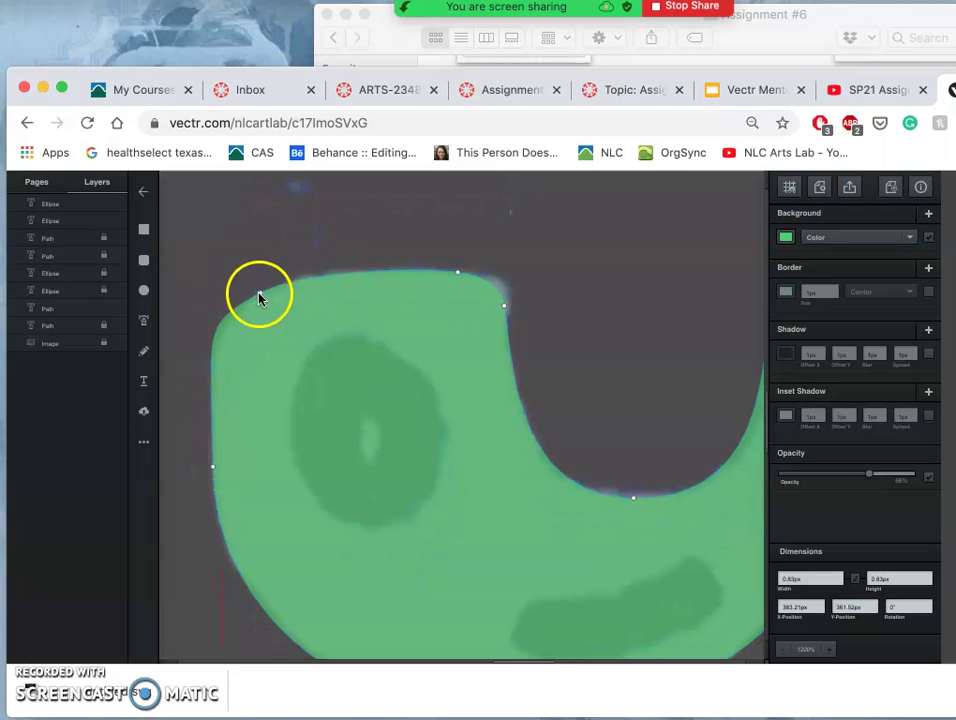
click(258, 294)
click(198, 330)
drag(198, 330, 203, 339)
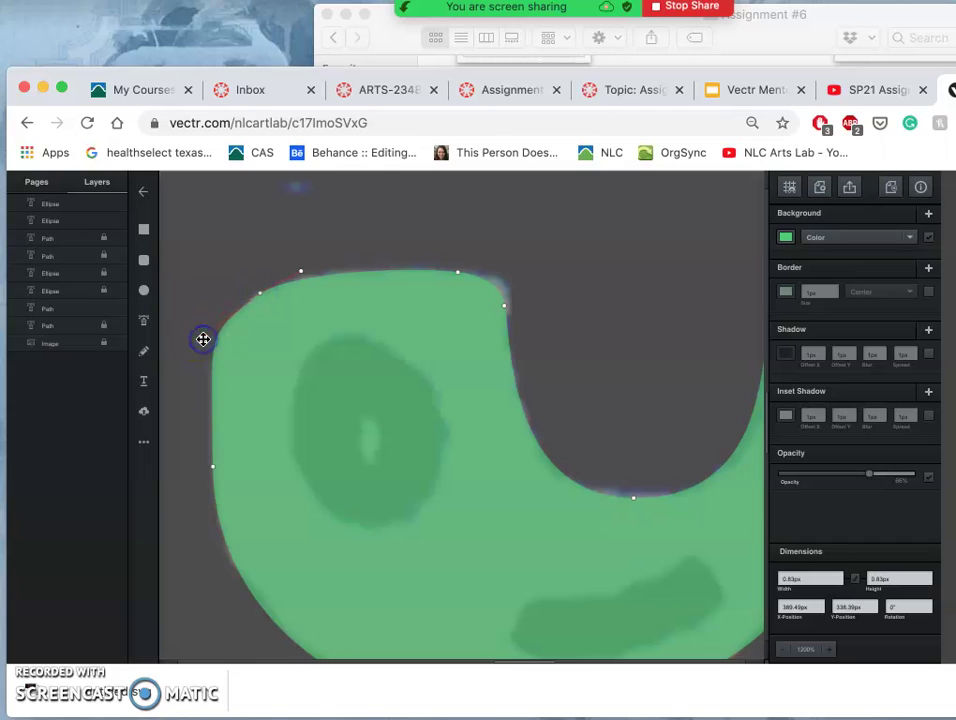
click(301, 271)
mouse_move(301, 269)
mouse_down()
mouse_move(297, 256)
mouse_move(311, 248)
mouse_up()
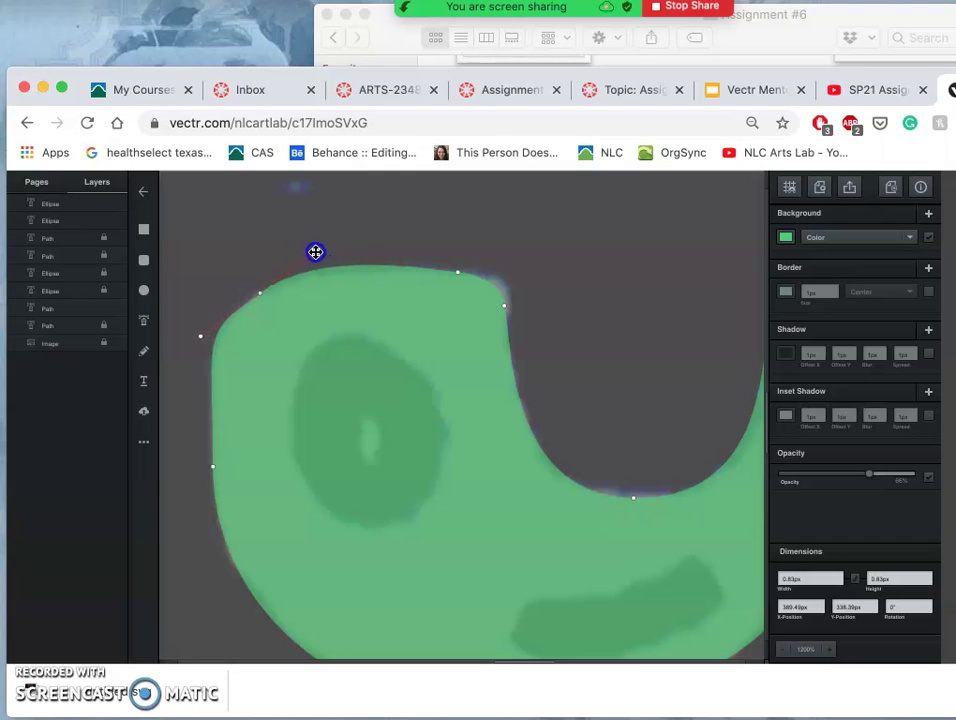
drag(311, 253, 289, 268)
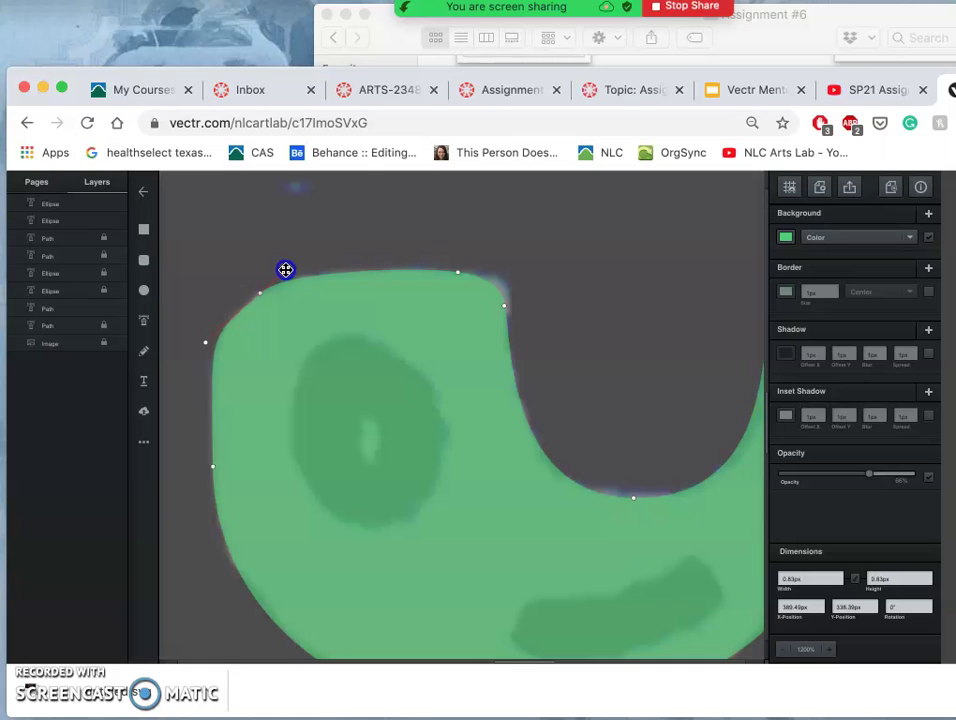
click(354, 305)
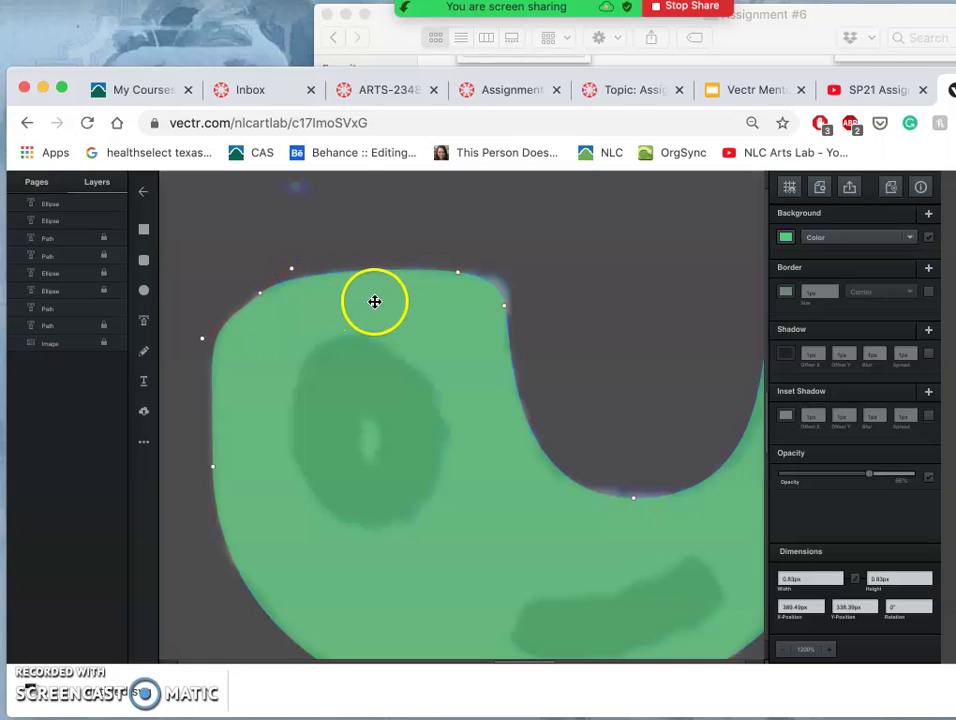
Step: Move the eye's bottom node slightly up so the lower edge sits on the sketch outline
scroll(380, 437, down, 5)
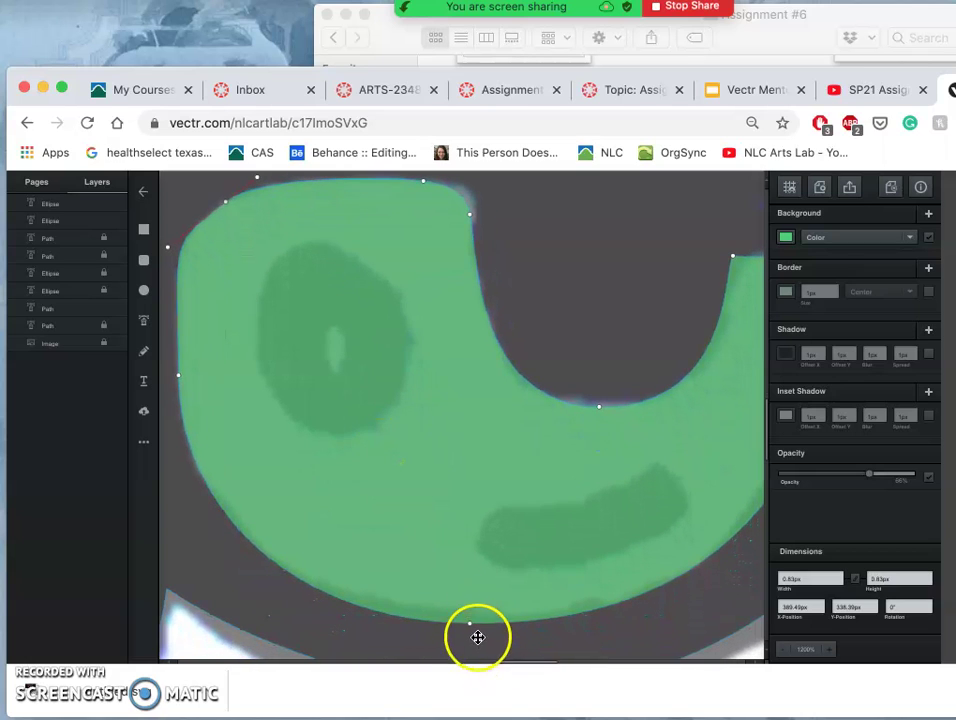
click(469, 625)
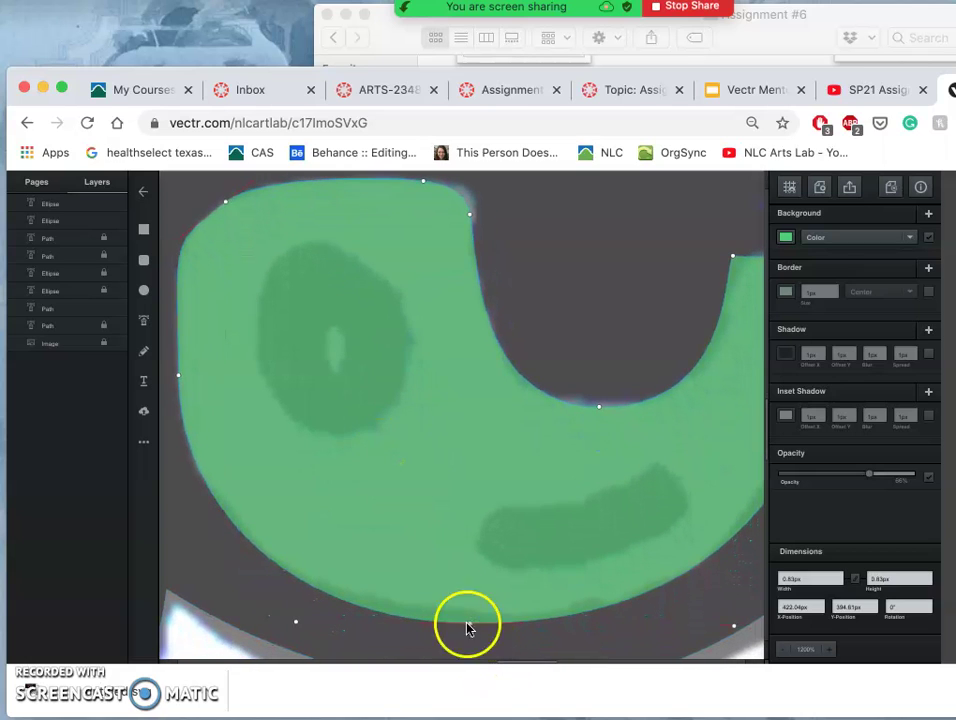
click(467, 626)
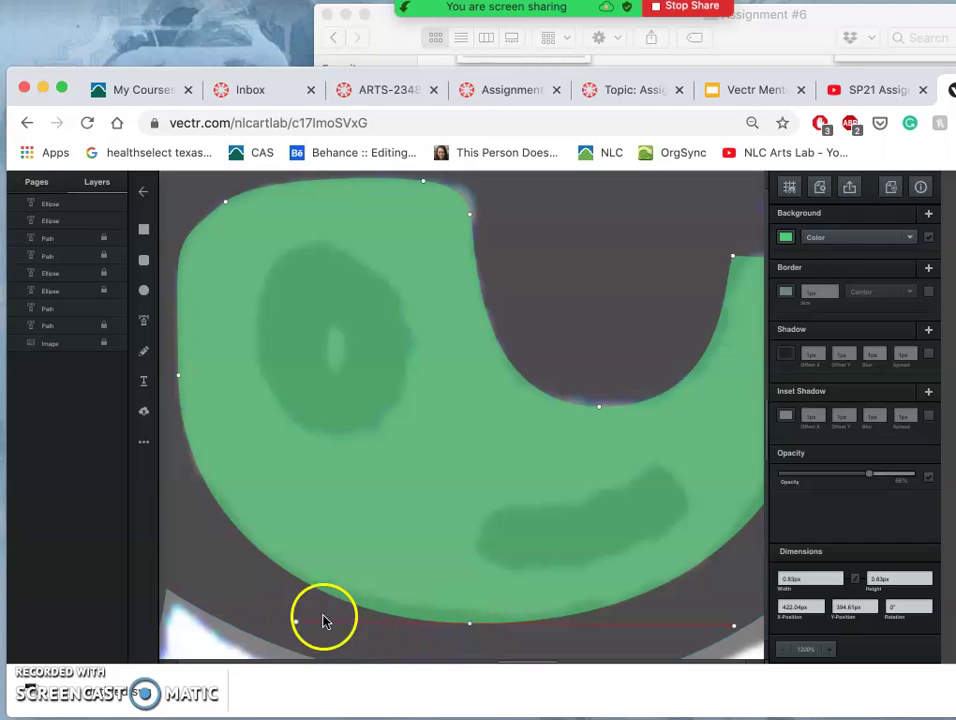
click(470, 626)
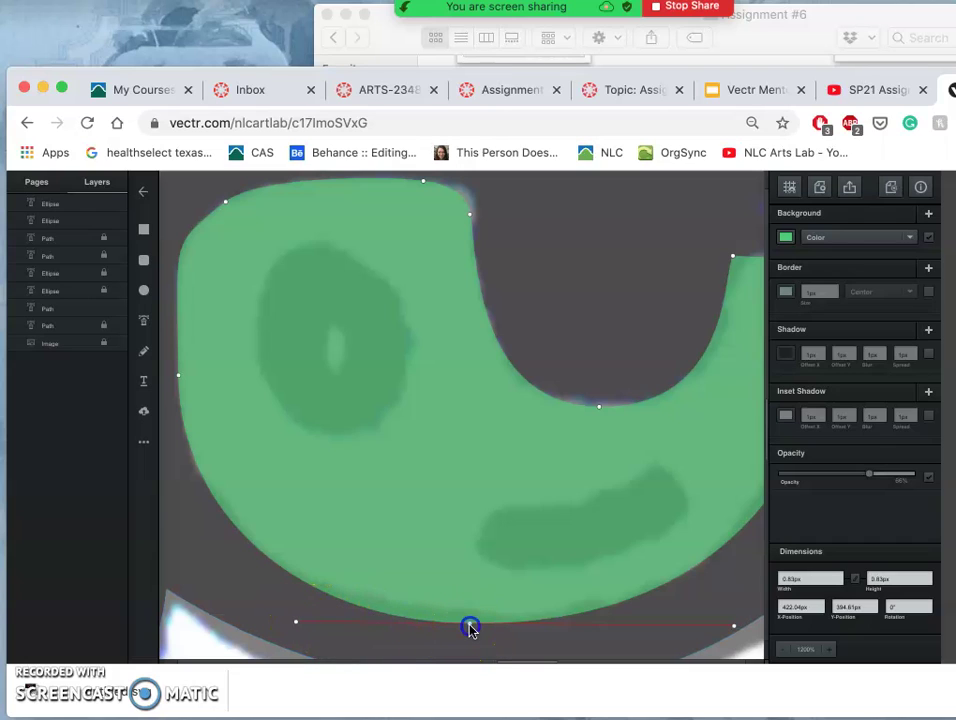
drag(470, 627, 469, 618)
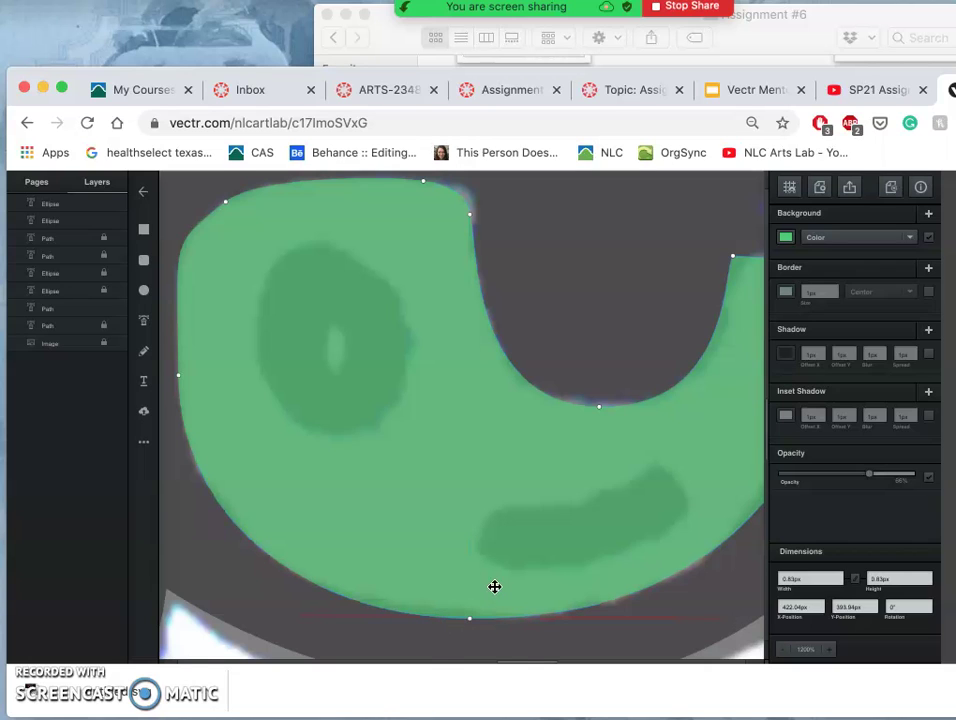
Step: Flatten the top edge of the eye's right arm by adjusting the curve handles of its upper-right and inner corner nodes
key(minus)
key(minus)
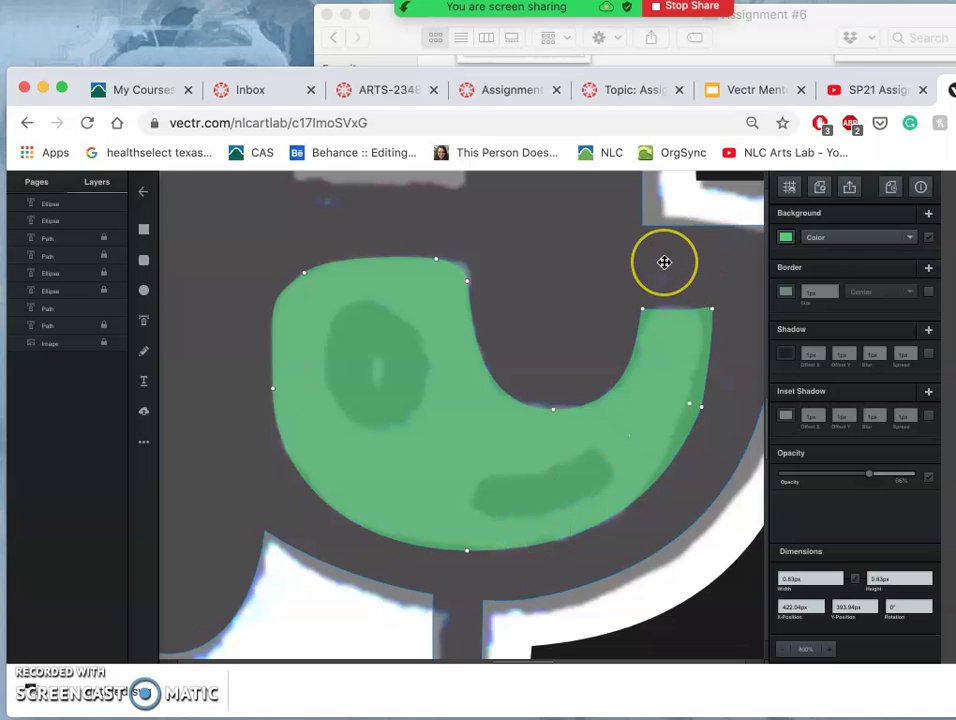
key(super+equal)
scroll(664, 262, right, 5)
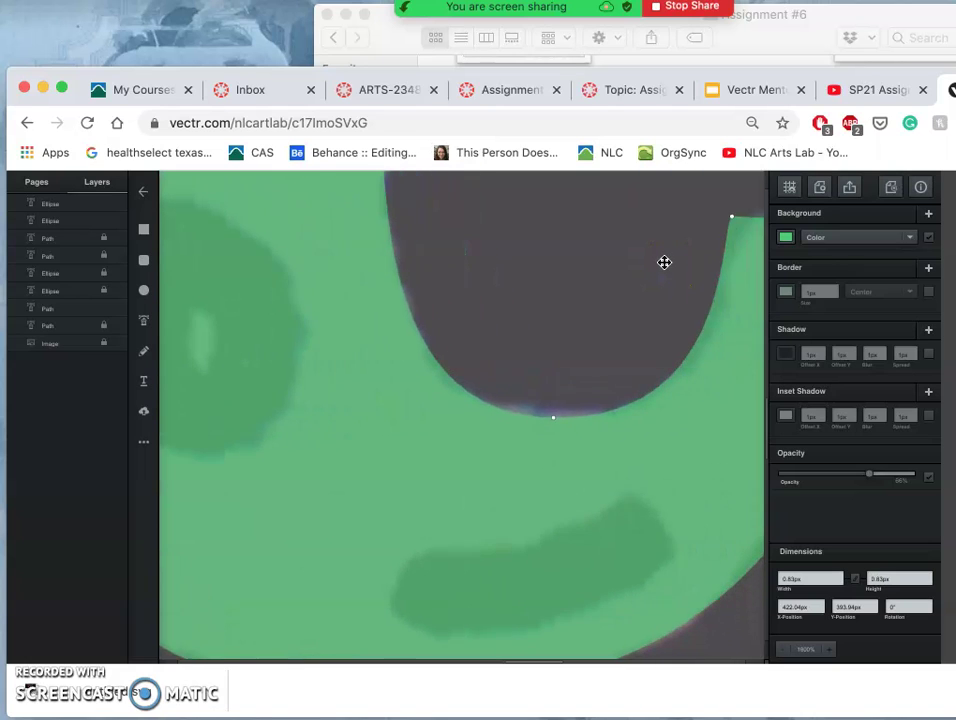
scroll(664, 262, right, 3)
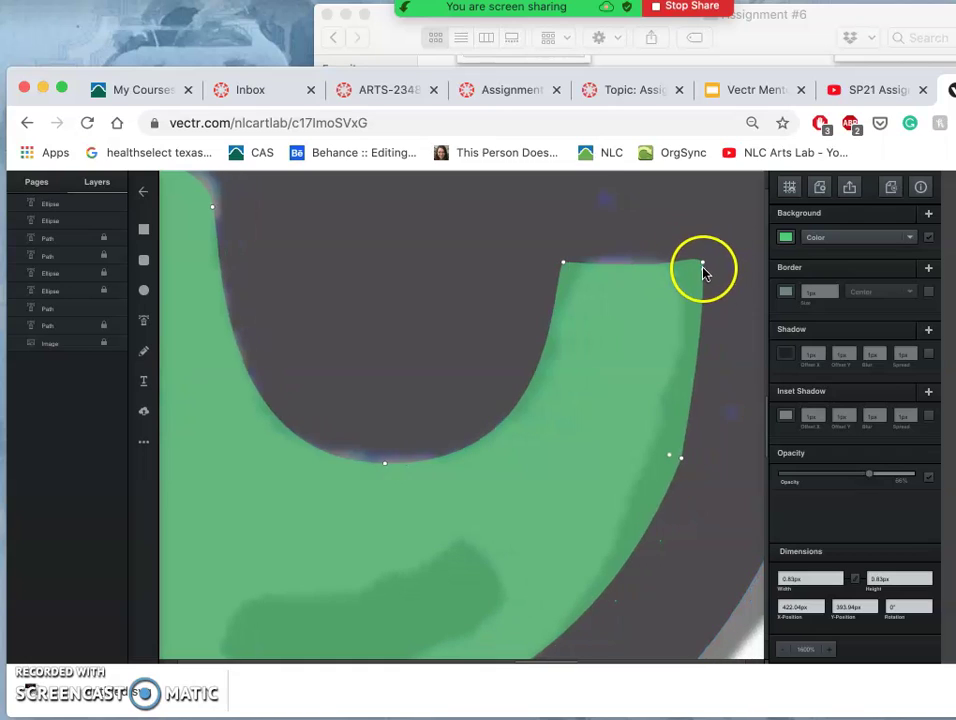
click(703, 265)
click(685, 252)
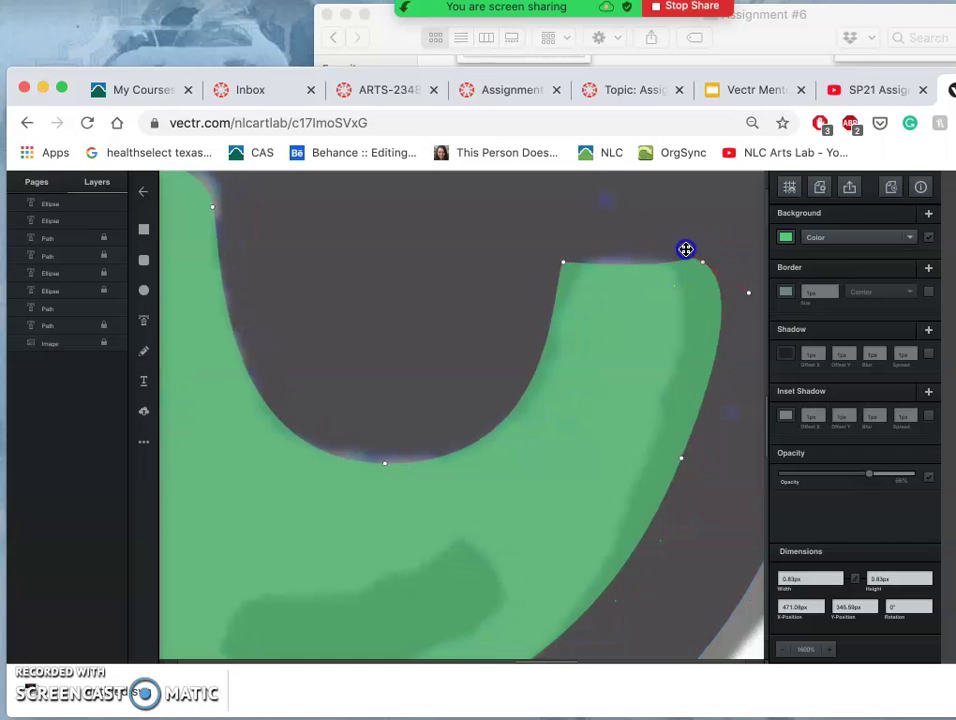
click(686, 250)
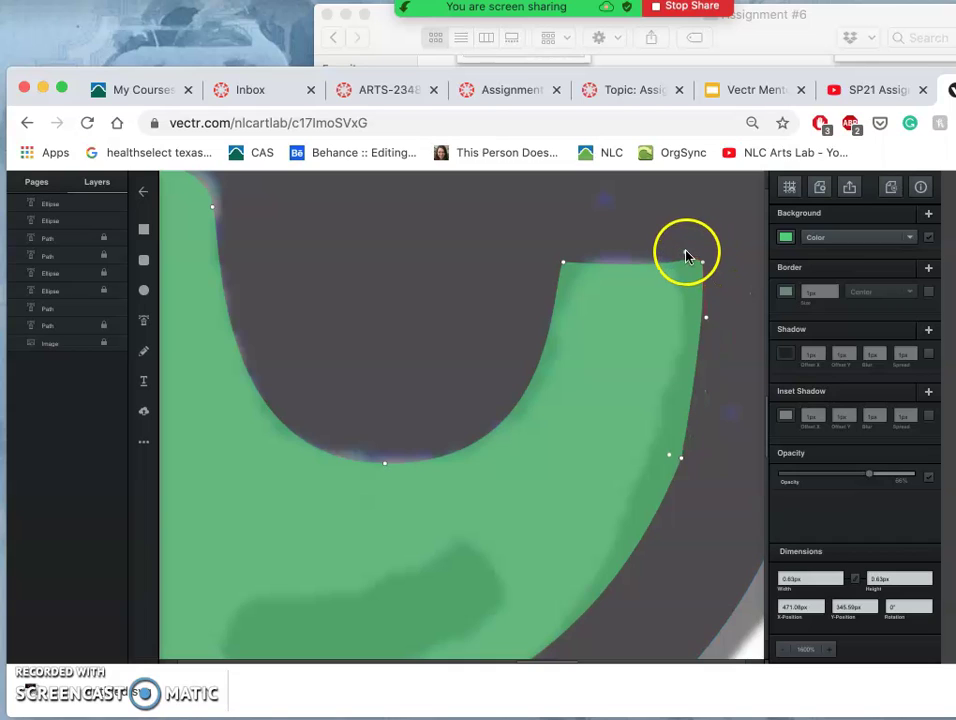
click(686, 252)
drag(686, 252, 690, 251)
key(super+z)
click(685, 254)
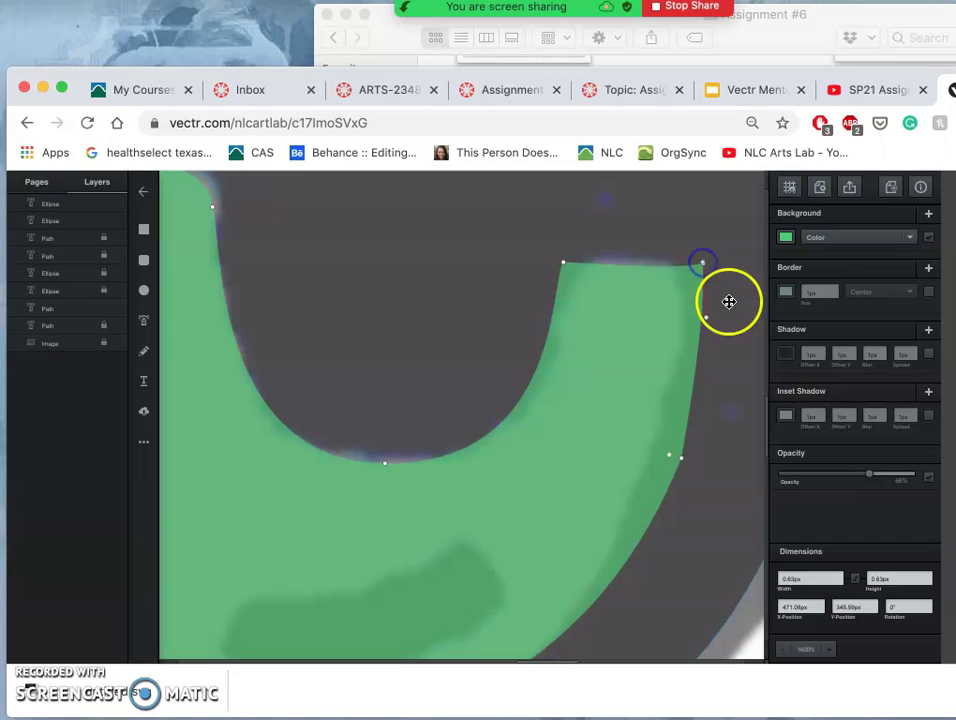
click(562, 261)
click(695, 273)
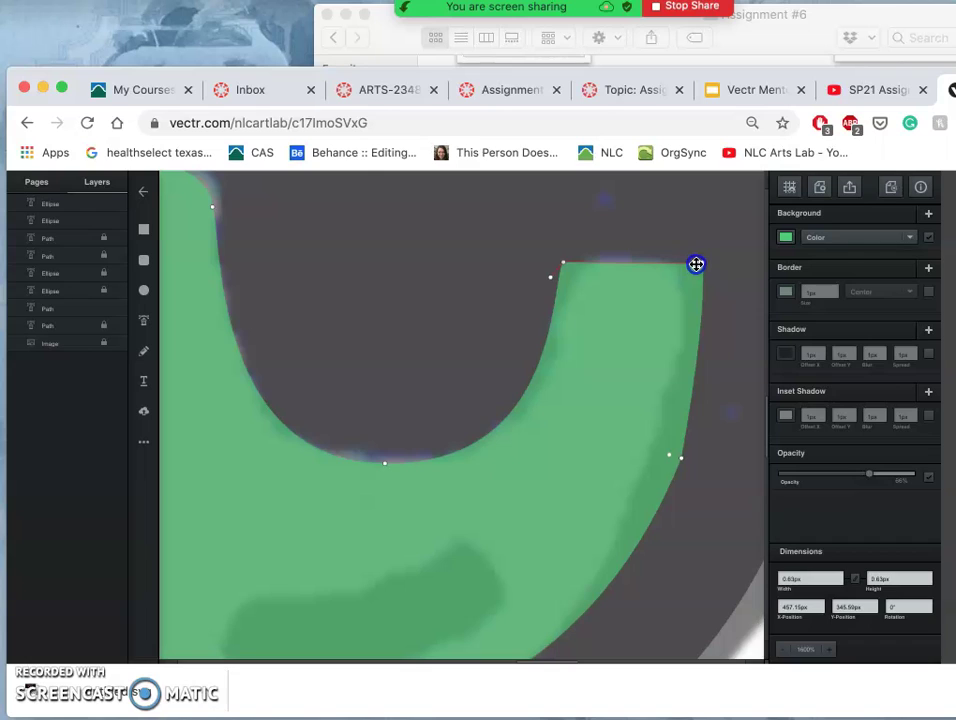
Step: Pull the curve handle of the eye's right-side node further inward to reshape the outer right edge
click(672, 459)
drag(645, 454, 596, 454)
Step: Subtract both green eye shapes from the semi-transparent head path
scroll(596, 454, down, 5)
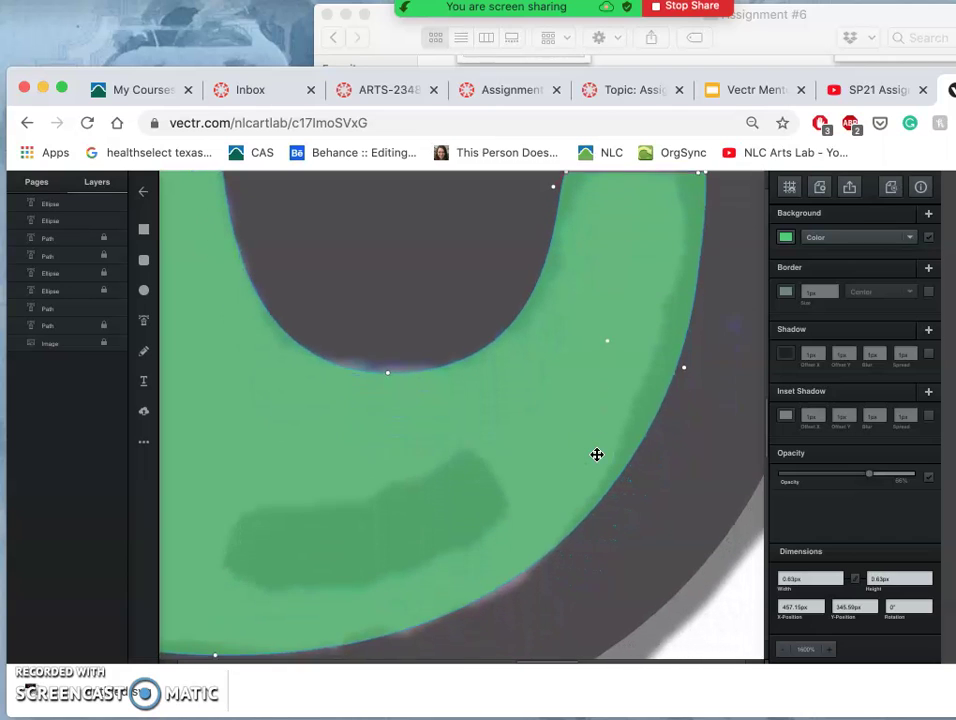
scroll(596, 454, down, 10)
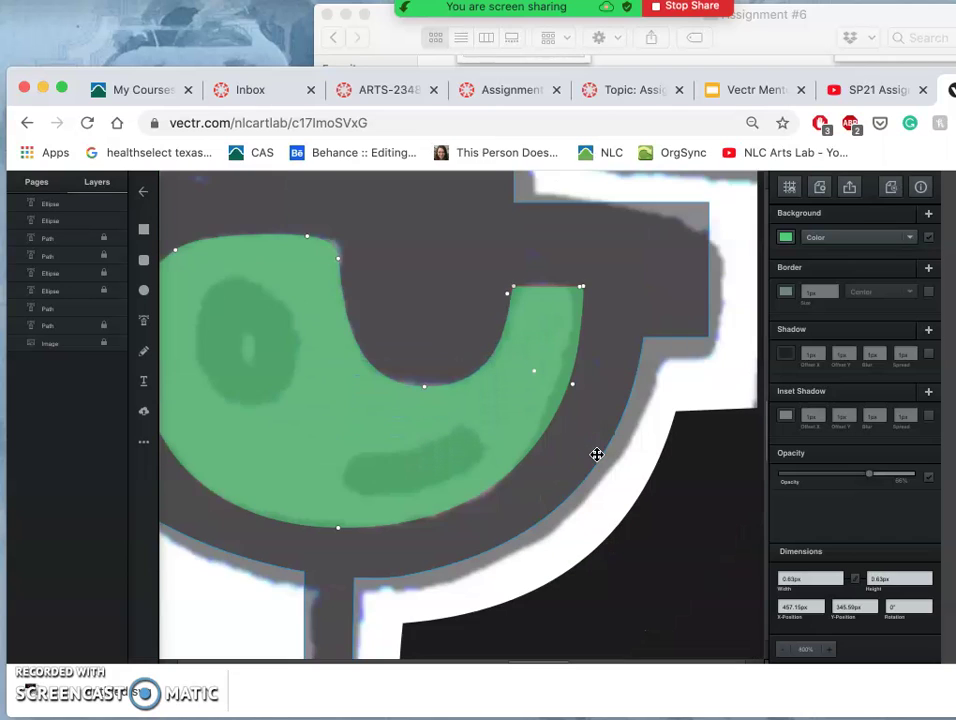
scroll(596, 454, down, 6)
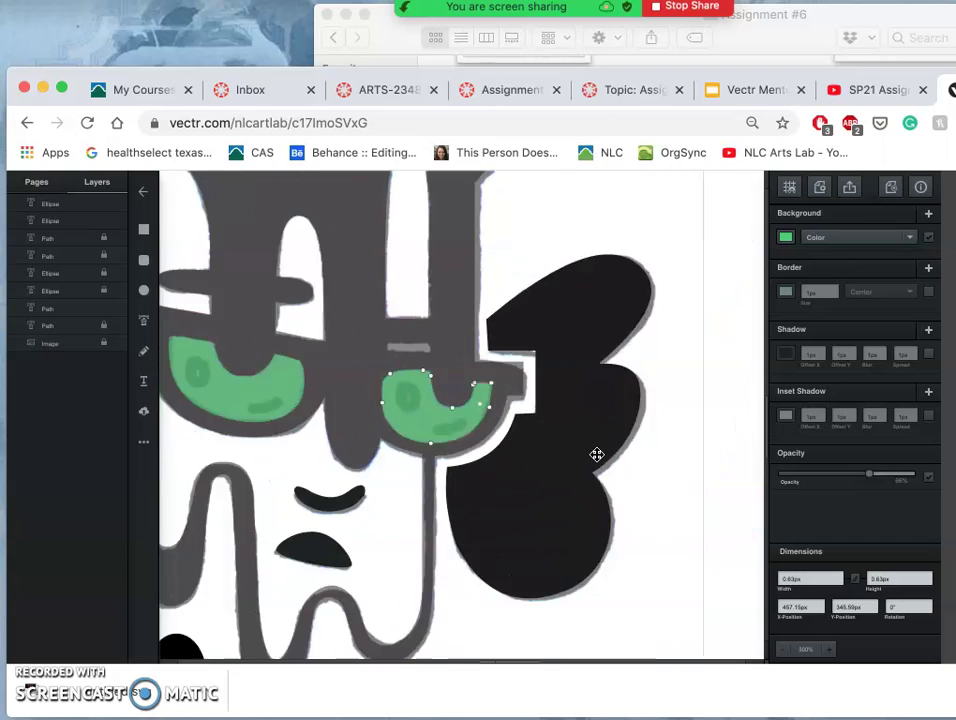
drag(284, 398, 284, 395)
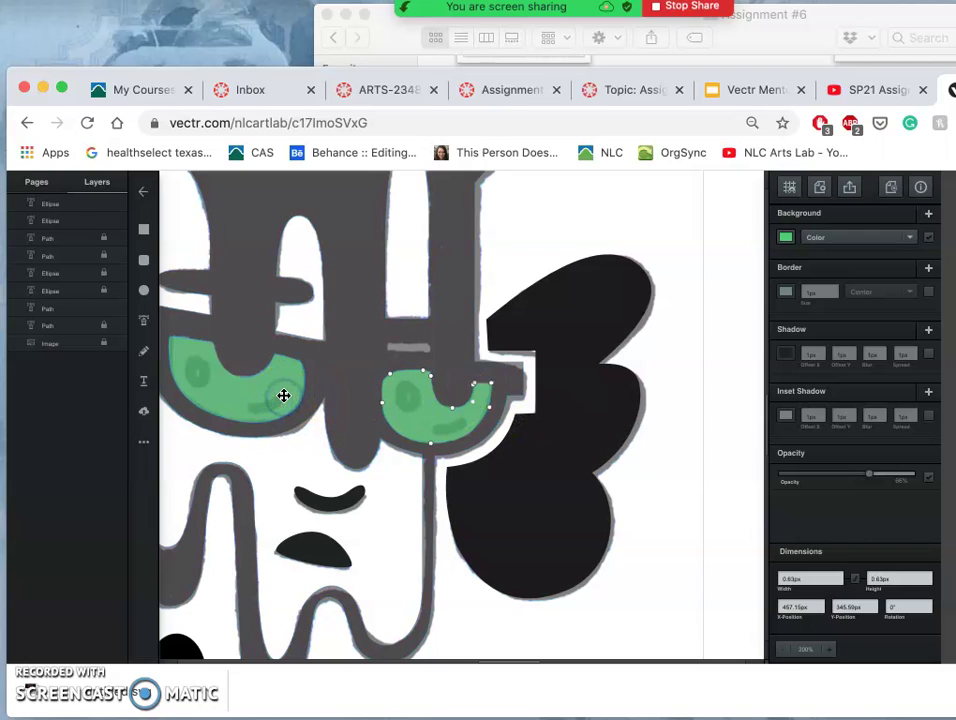
click(287, 390)
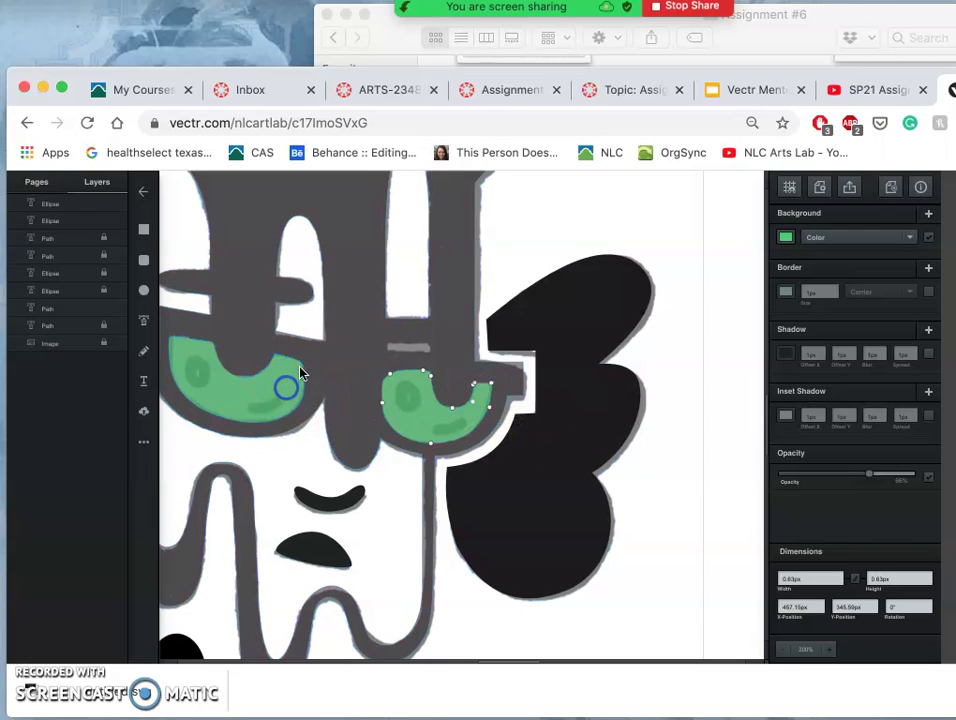
click(437, 336)
key(super+minus)
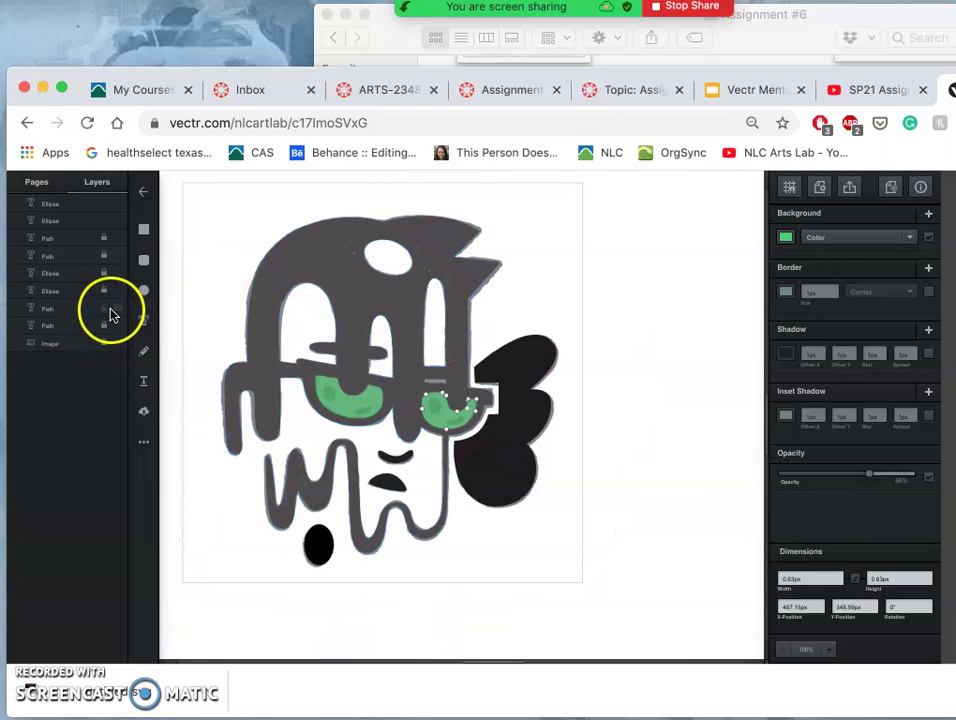
click(328, 270)
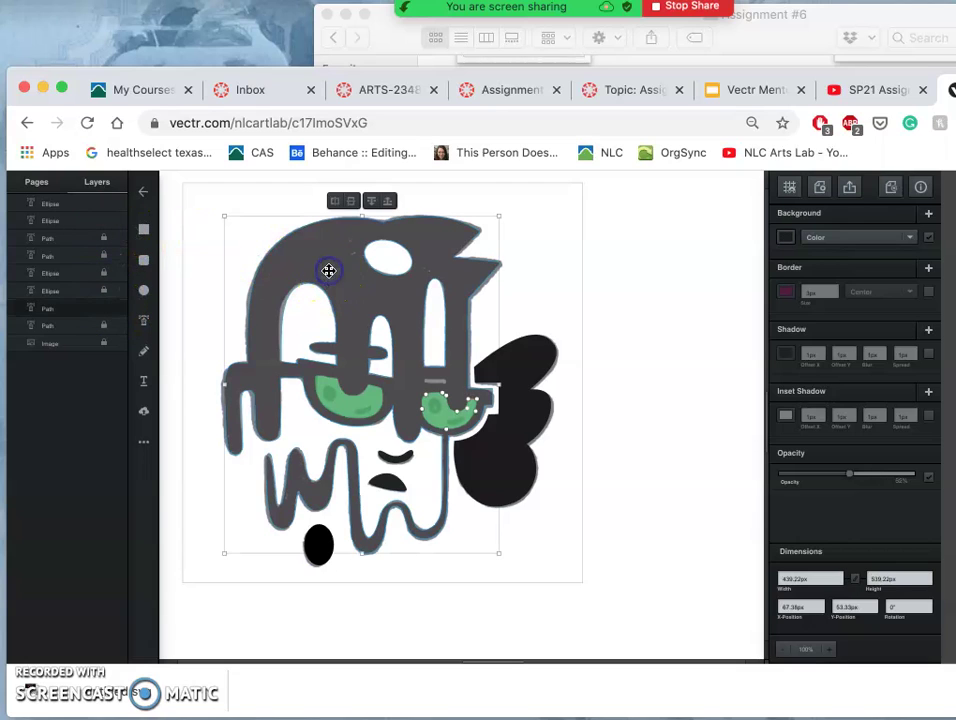
click(344, 397)
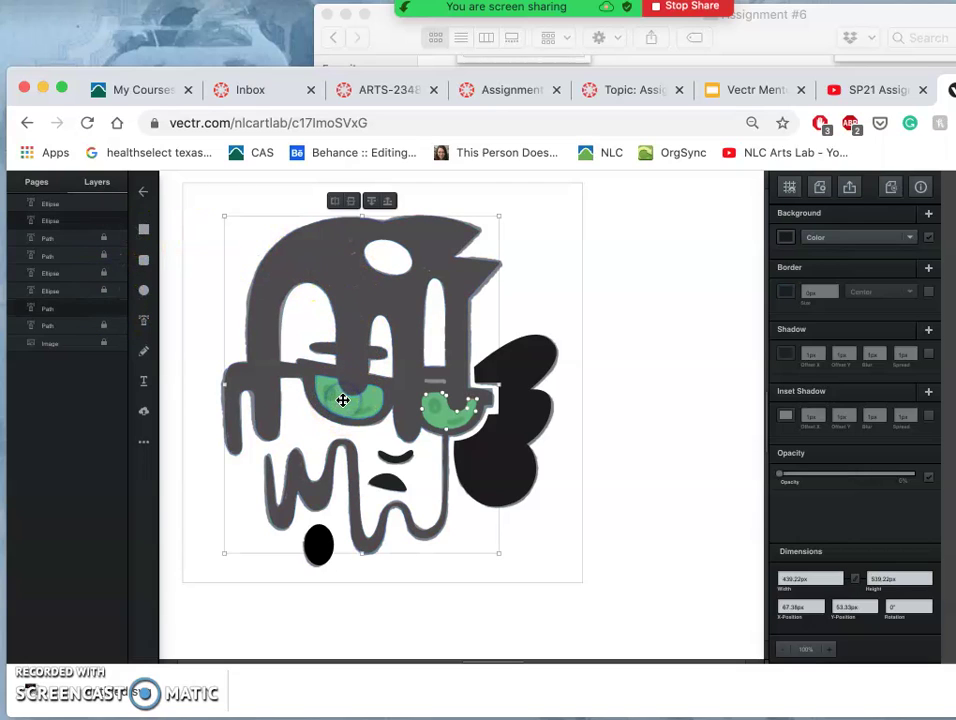
click(542, 305)
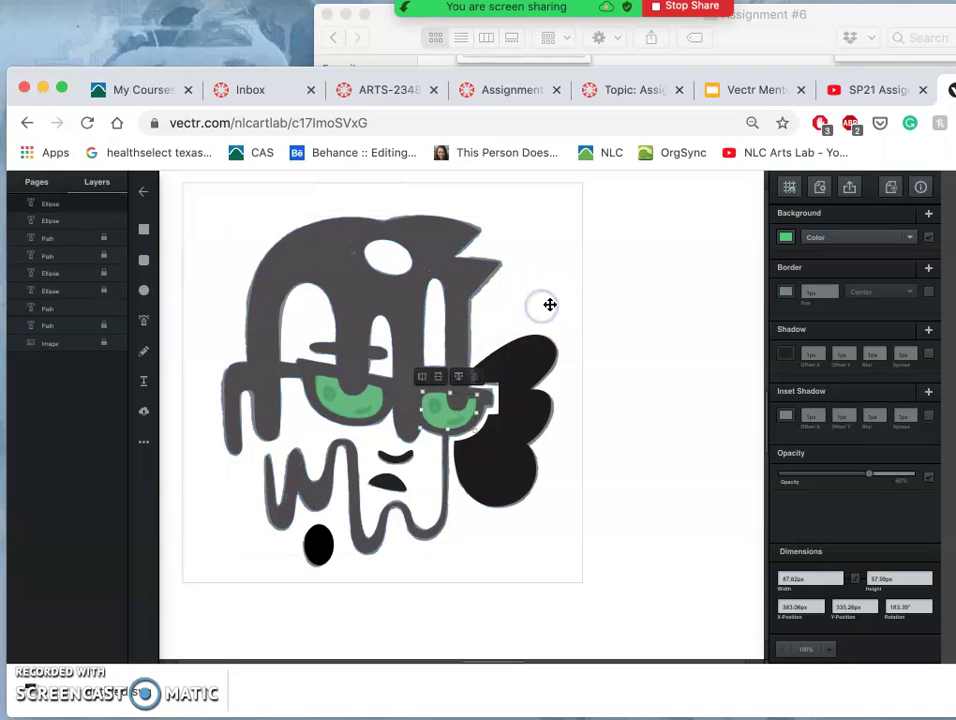
shift+click(367, 401)
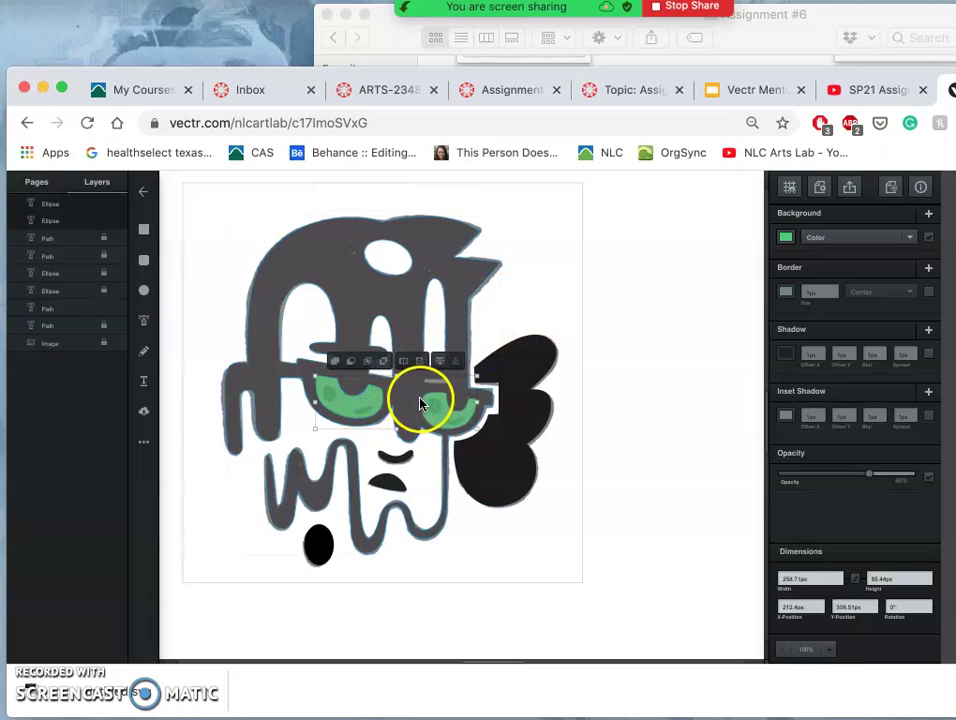
click(352, 299)
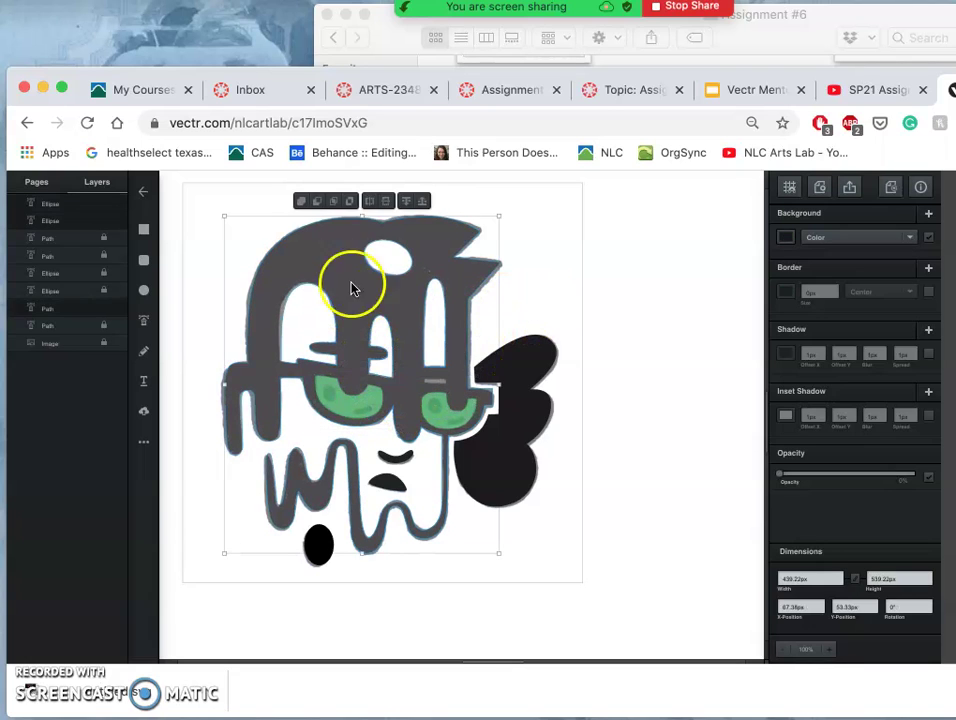
click(316, 203)
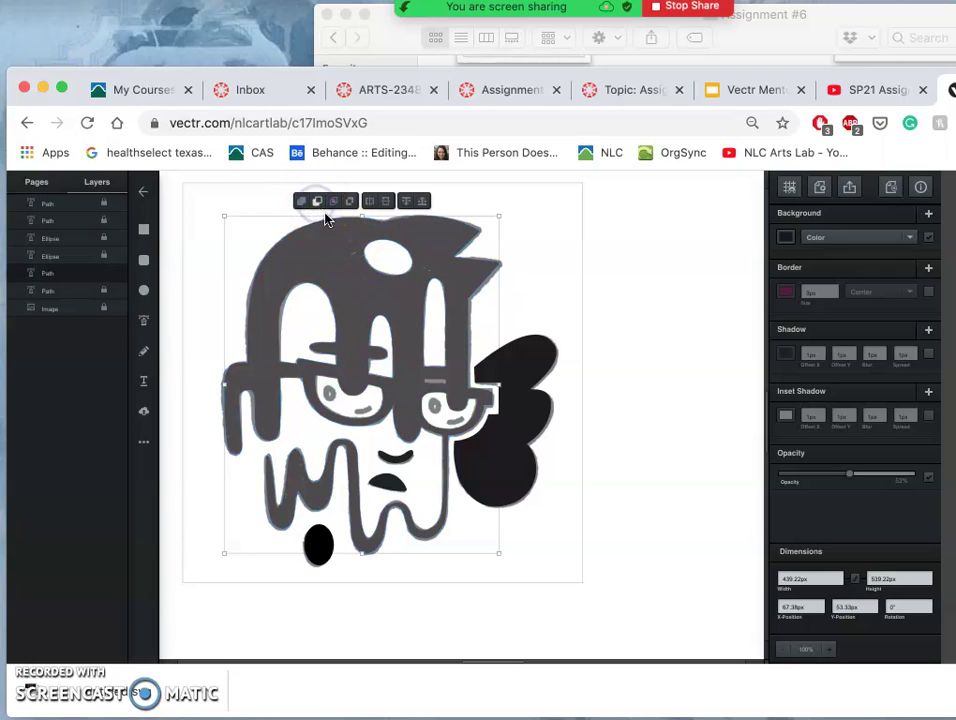
Step: Open the head path's nodes and check the right eye's cutout against the sketch outline
scroll(474, 459, up, 5)
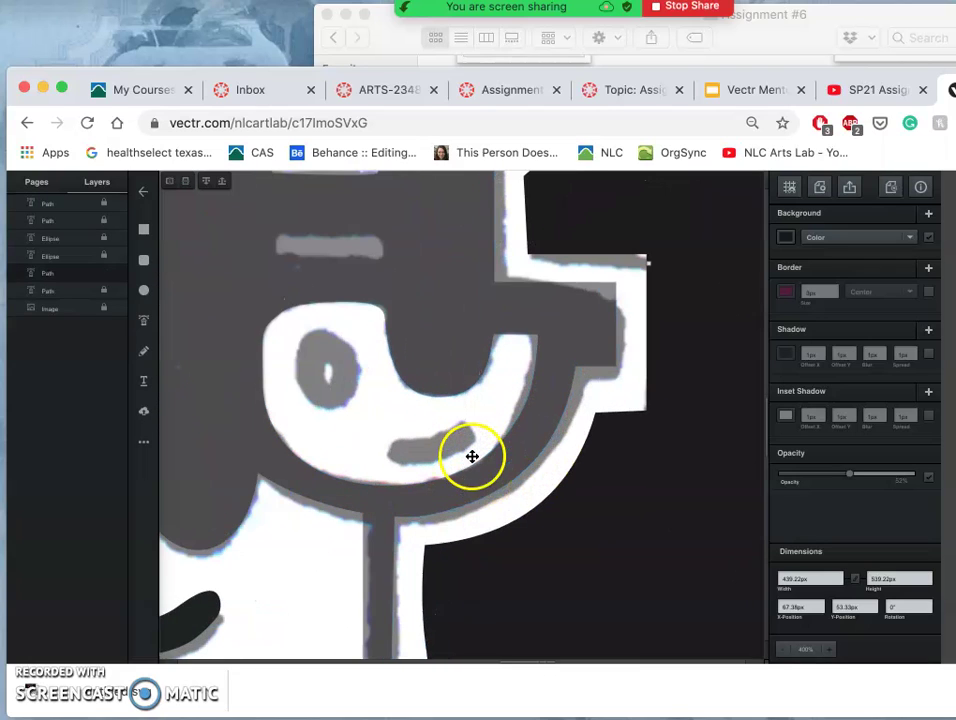
click(534, 377)
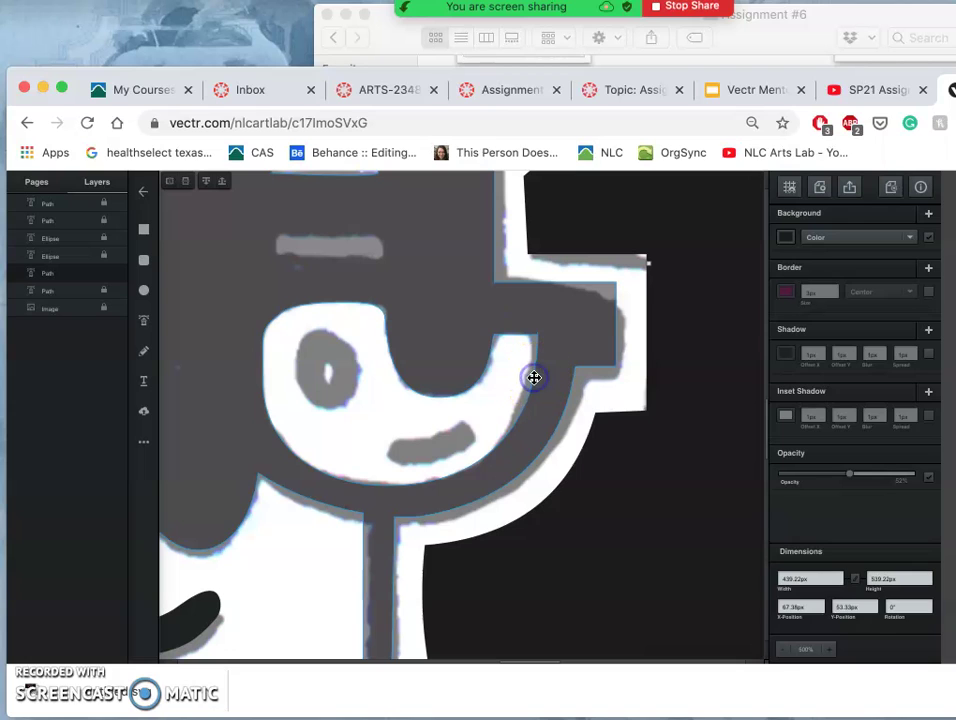
double_click(534, 377)
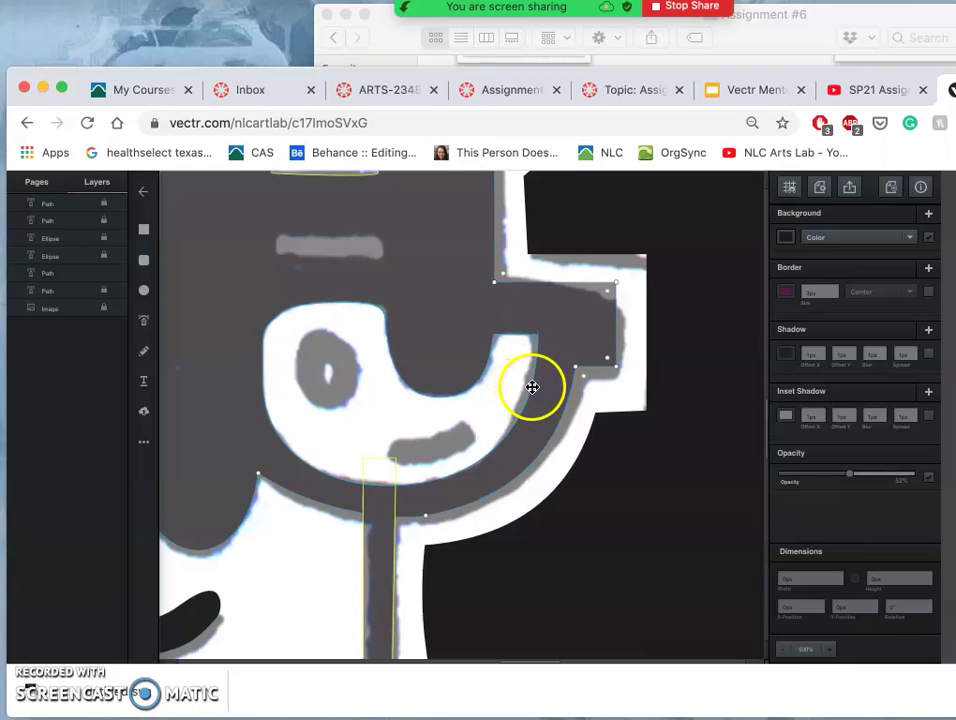
click(532, 387)
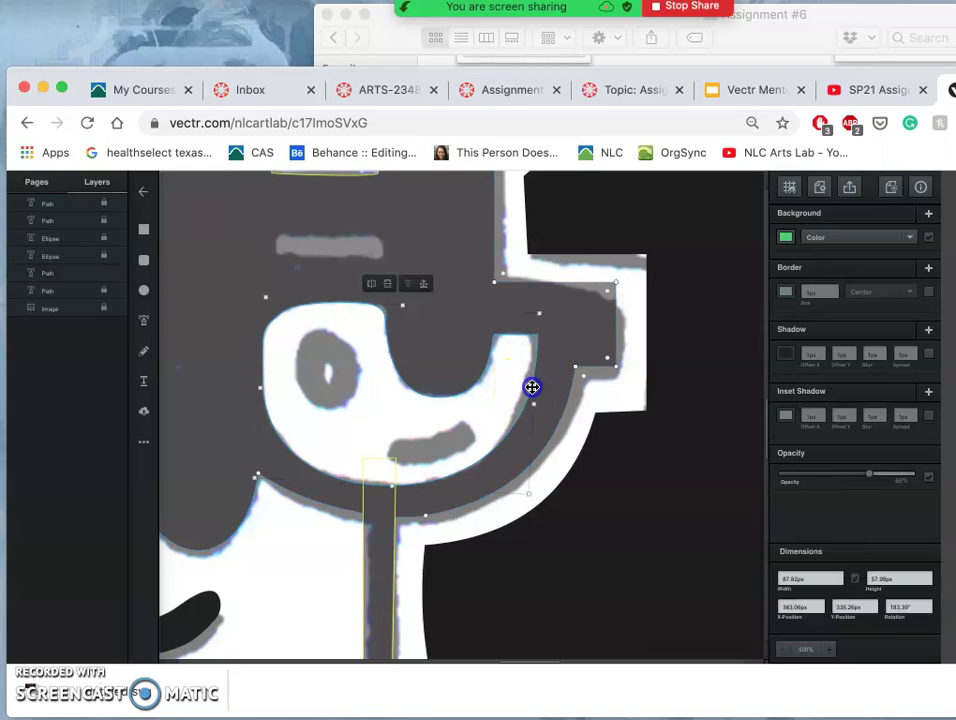
double_click(534, 460)
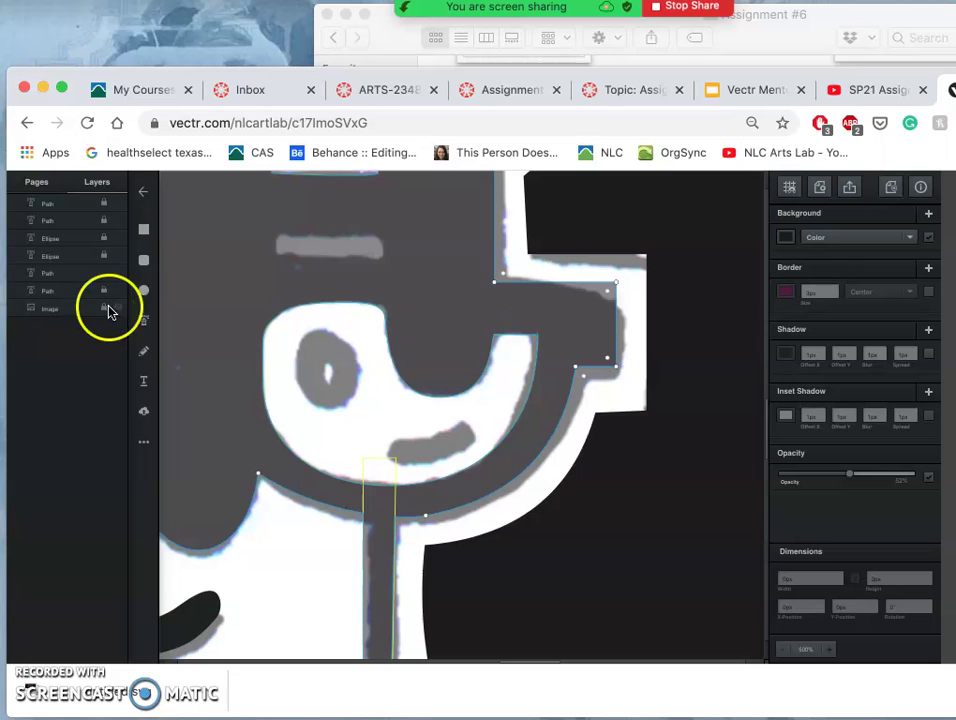
Step: Hide the sketch image layer and set the head path's opacity to 100%
click(115, 312)
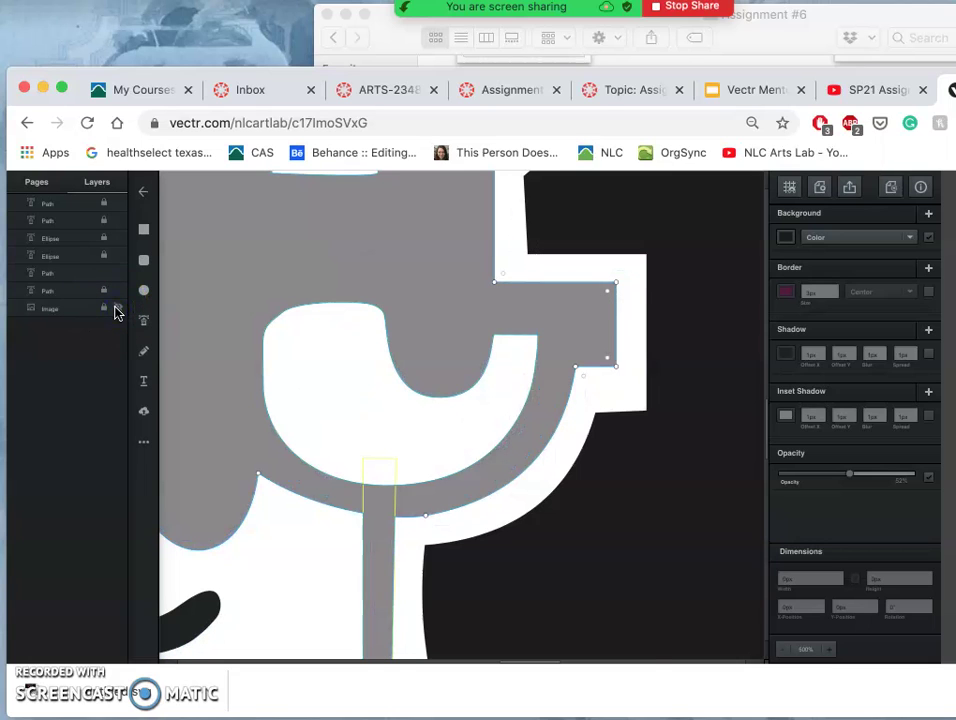
key(super+minus)
key(super+minus)
key(super+minus)
key(super+minus)
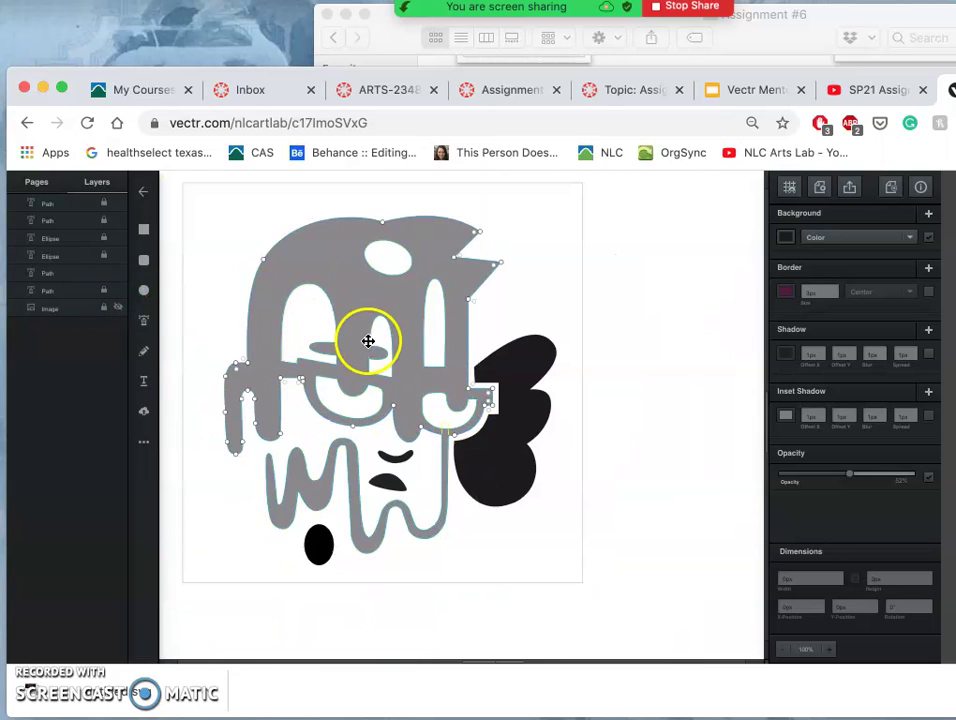
click(850, 473)
drag(917, 477, 924, 477)
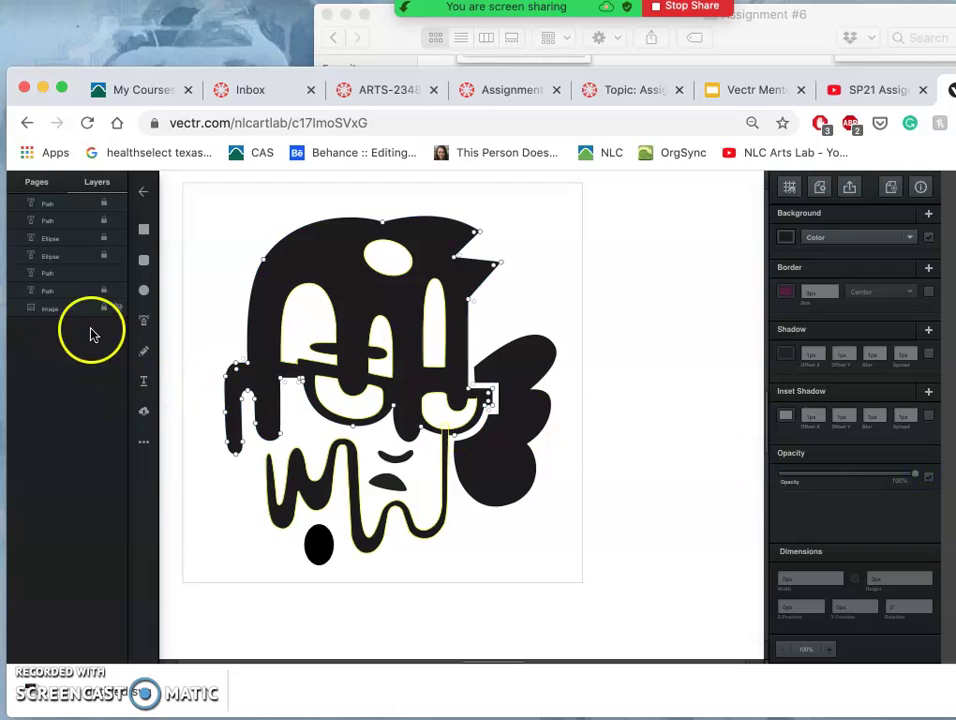
Step: Show the sketch image layer again and draw a rounded rectangle about 30.5 by 8 px above the left eye's lower gray mark
click(117, 308)
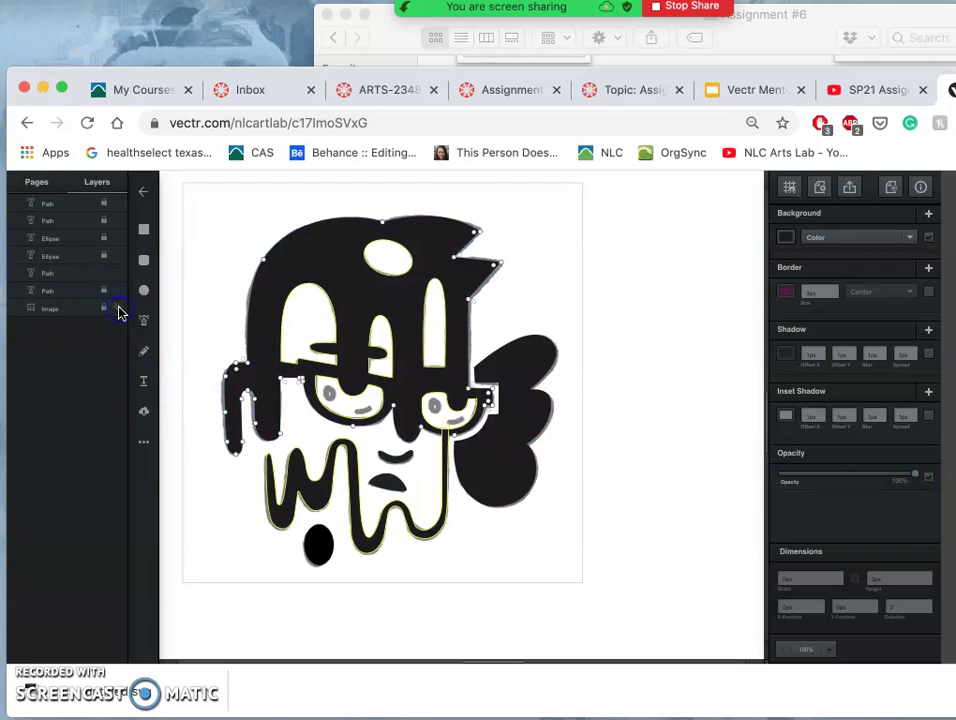
scroll(326, 402, up, 5)
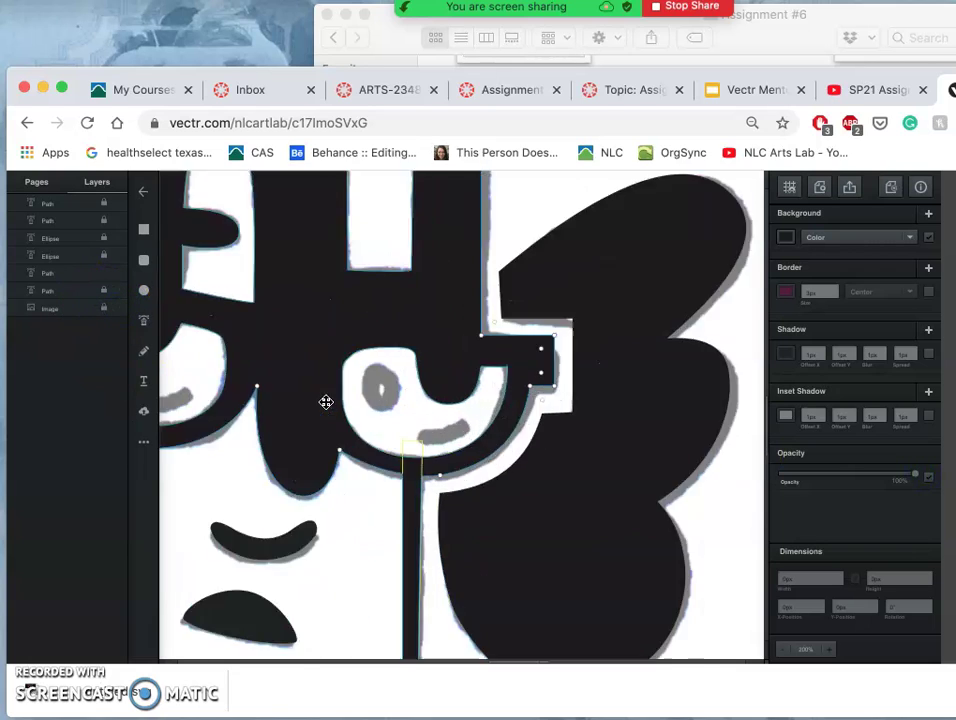
scroll(295, 491, left, 5)
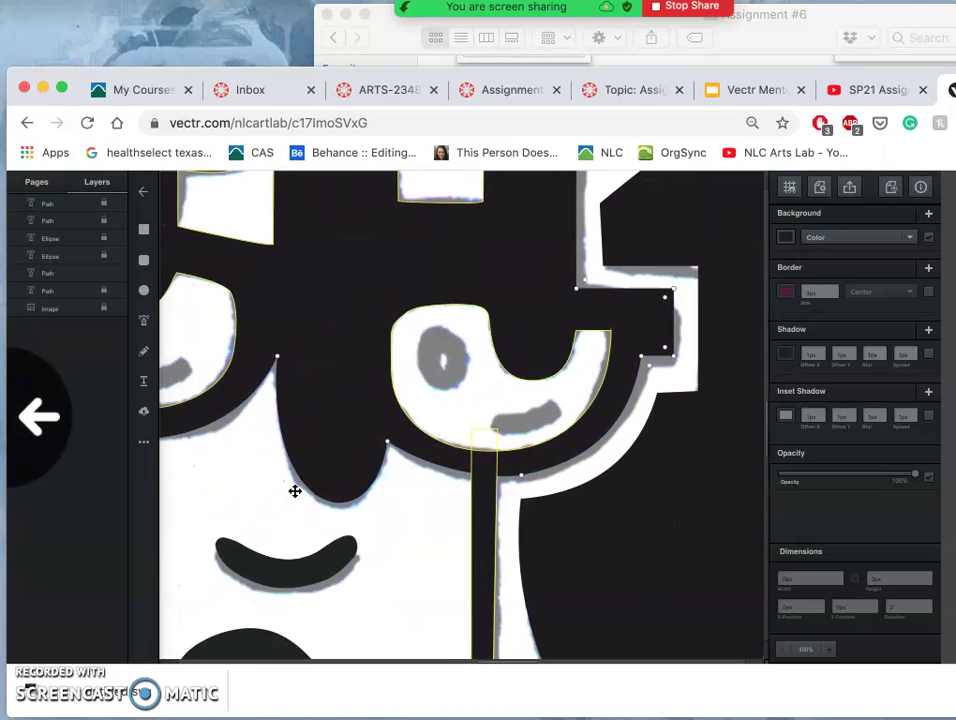
scroll(295, 491, right, 2)
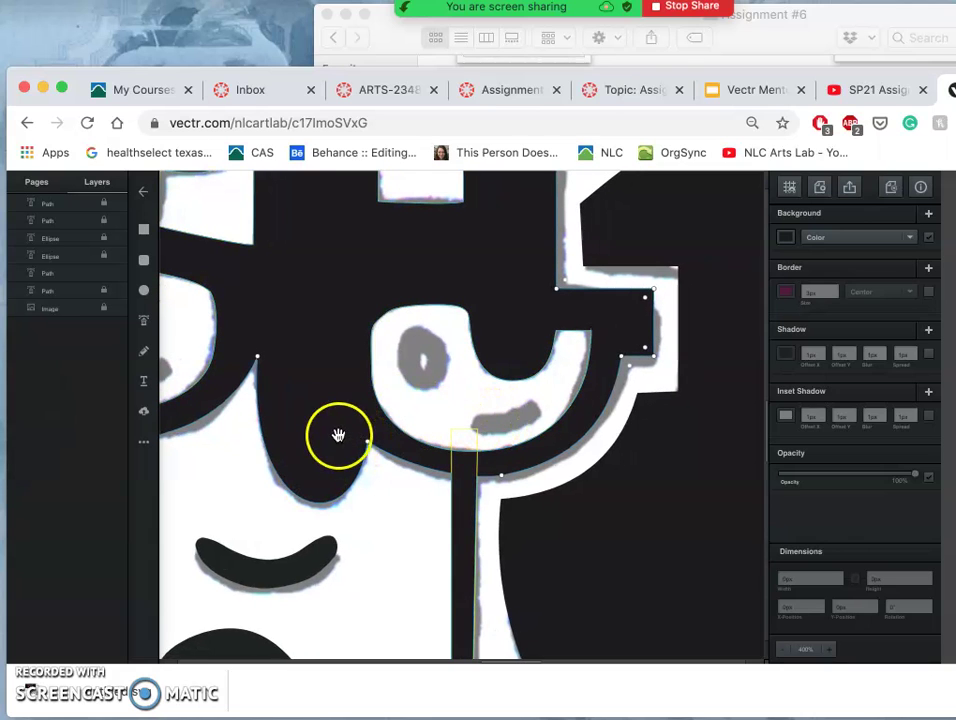
scroll(297, 442, left, 3)
drag(506, 429, 588, 443)
key(Escape)
click(146, 264)
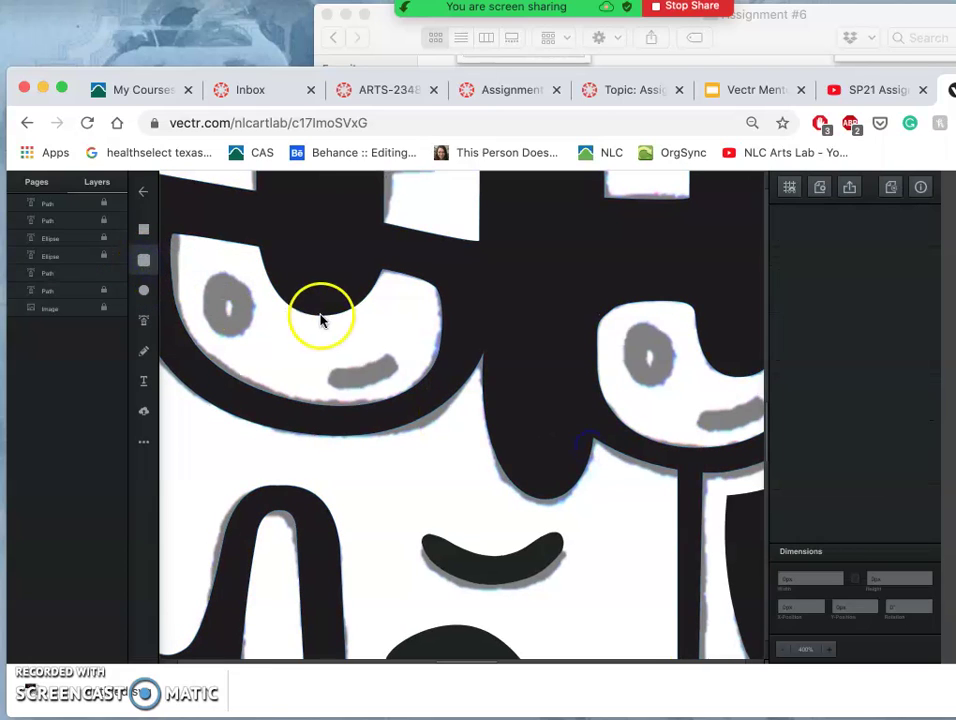
click(319, 345)
mouse_move(318, 344)
mouse_down()
mouse_move(358, 343)
mouse_move(388, 363)
mouse_up()
click(390, 364)
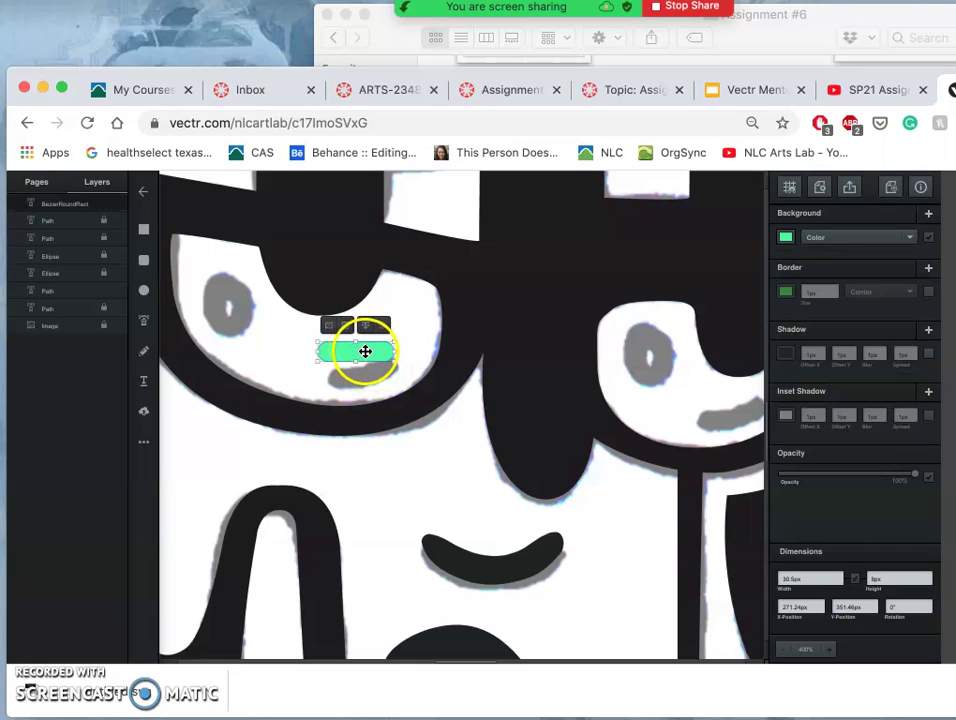
Step: Add a node at the middle of both the top and bottom edges of the green rounded rectangle
double_click(365, 351)
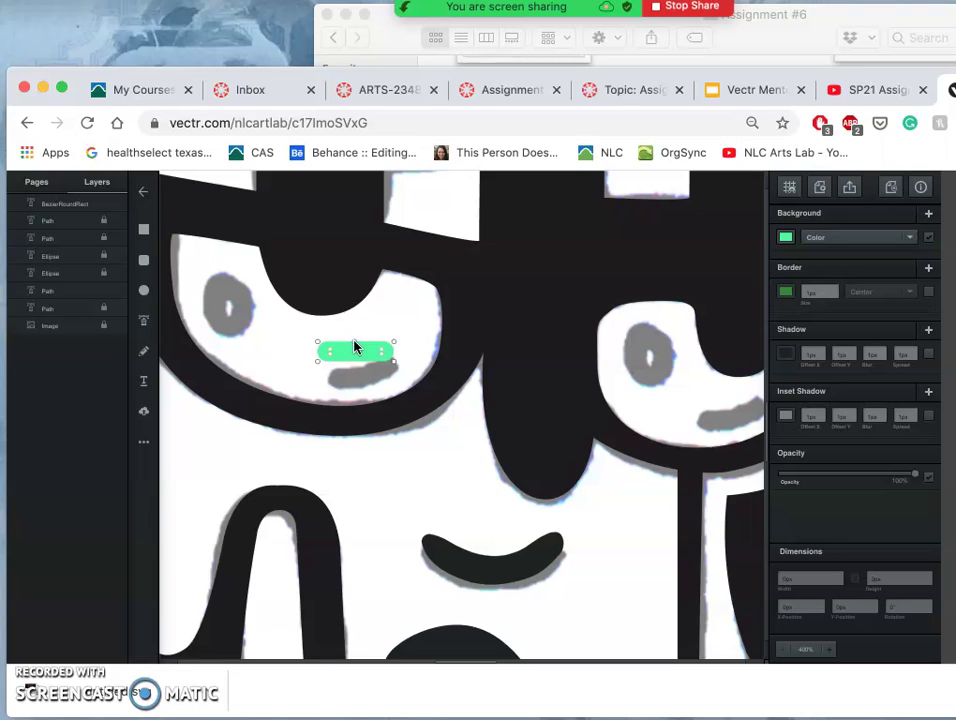
click(355, 347)
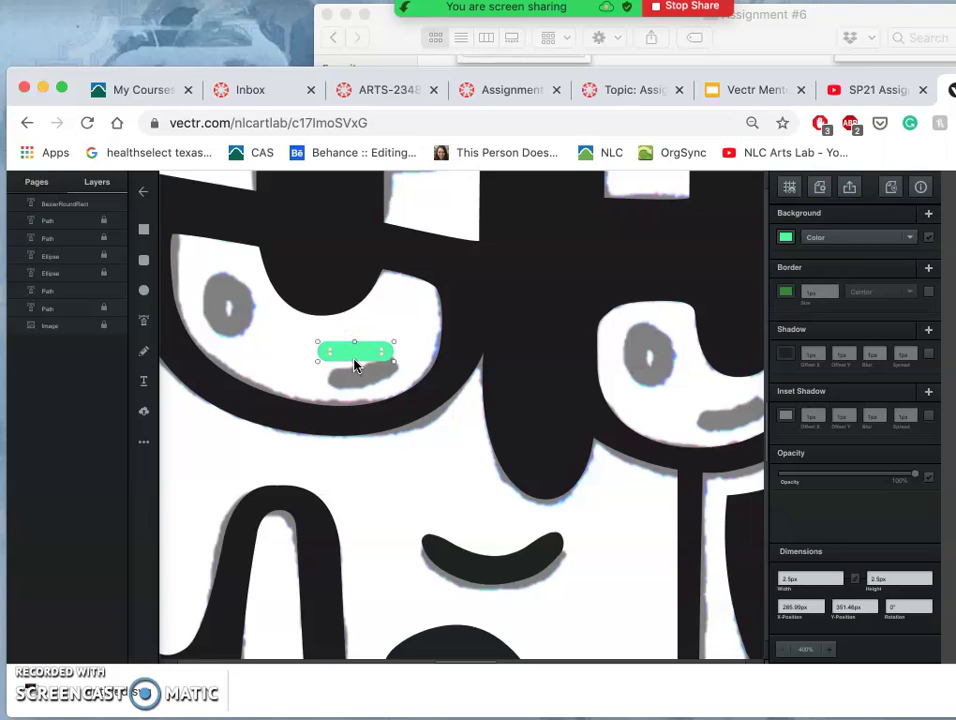
click(355, 364)
Step: Move the rounded rectangle's middle top and bottom nodes down to bend it into a shallow curve
key(super+equal)
key(super+equal)
drag(302, 336, 587, 502)
click(395, 352)
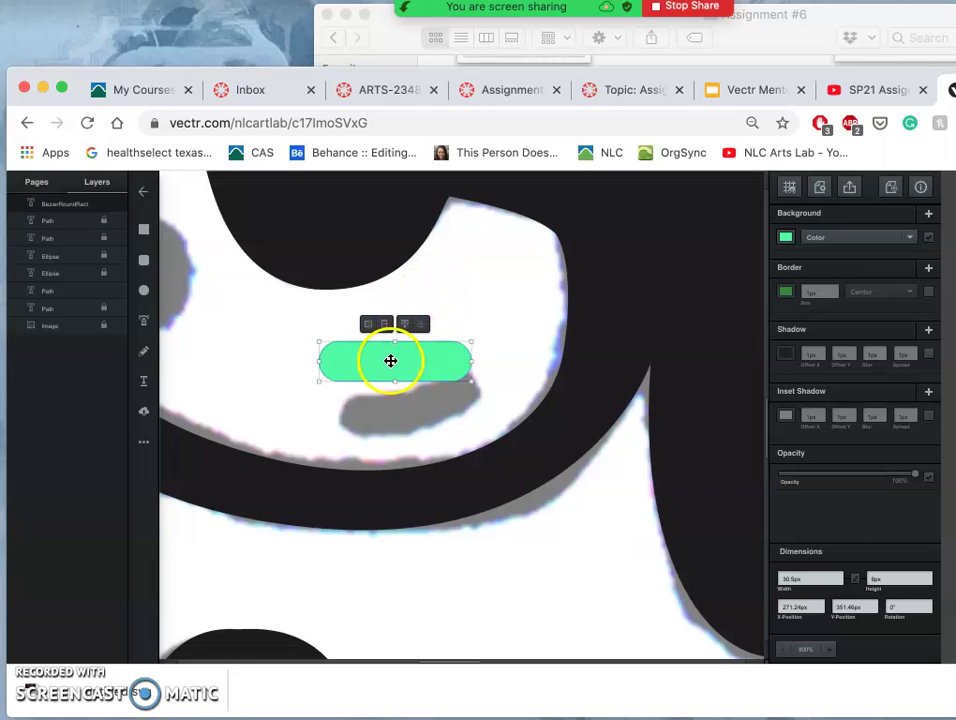
double_click(389, 358)
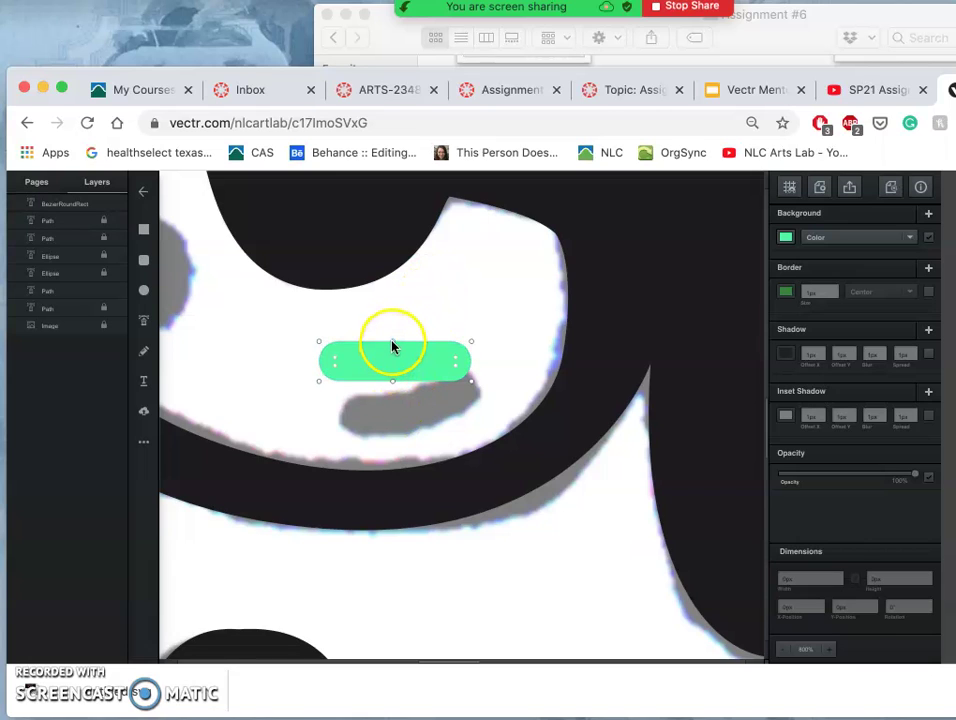
drag(391, 341, 392, 391)
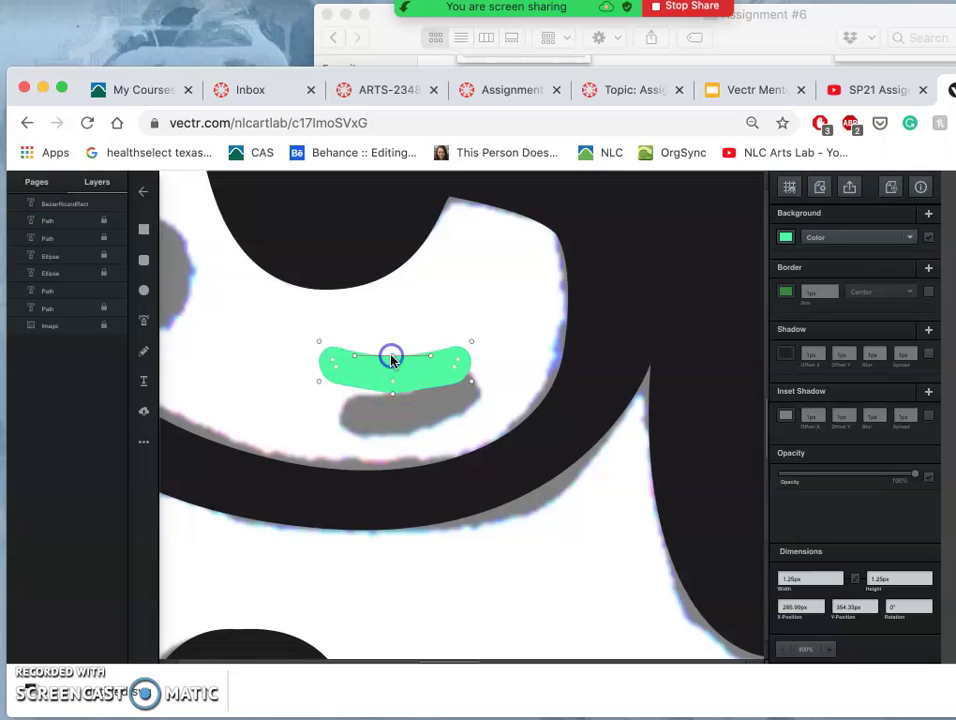
drag(393, 393, 391, 391)
Step: Rotate the curved green shape to about 344° and place it over the left eye's lower gray mark
click(448, 302)
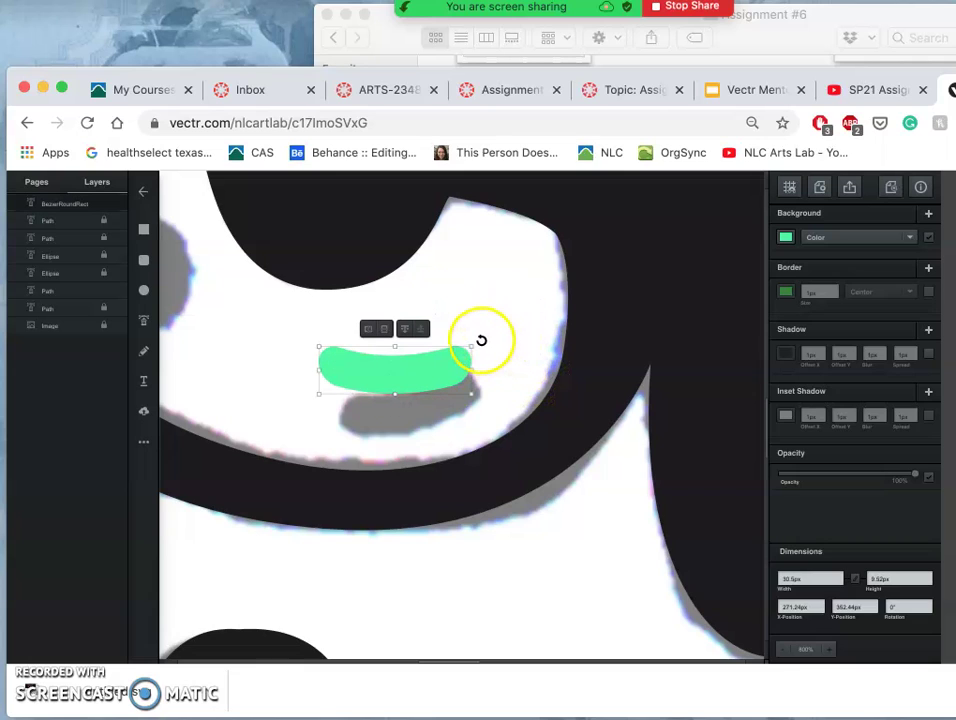
drag(481, 336, 473, 322)
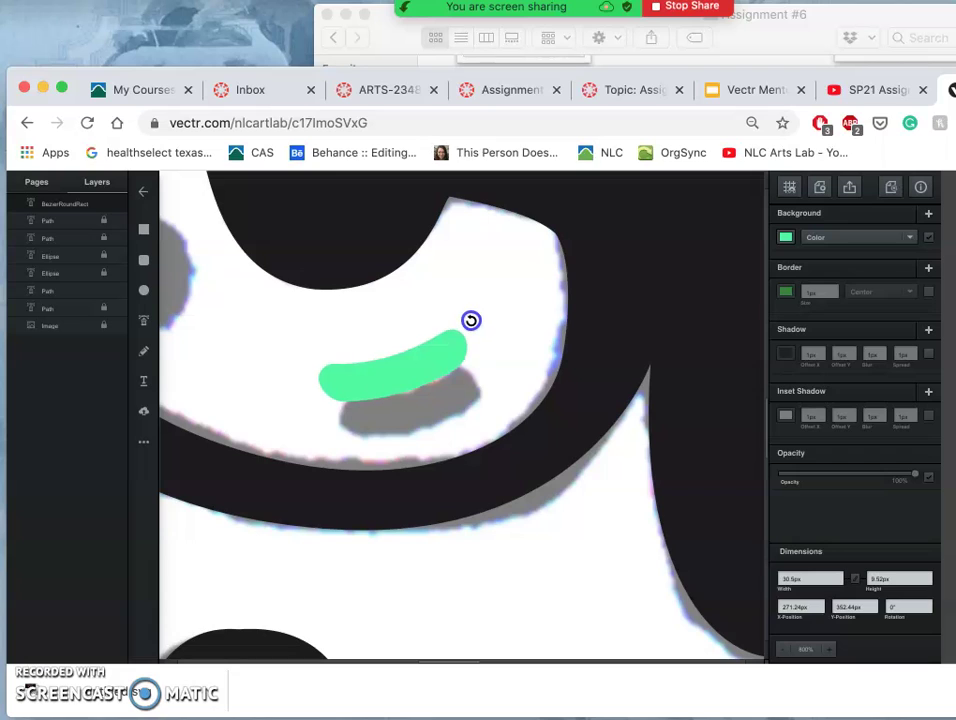
drag(414, 373, 423, 404)
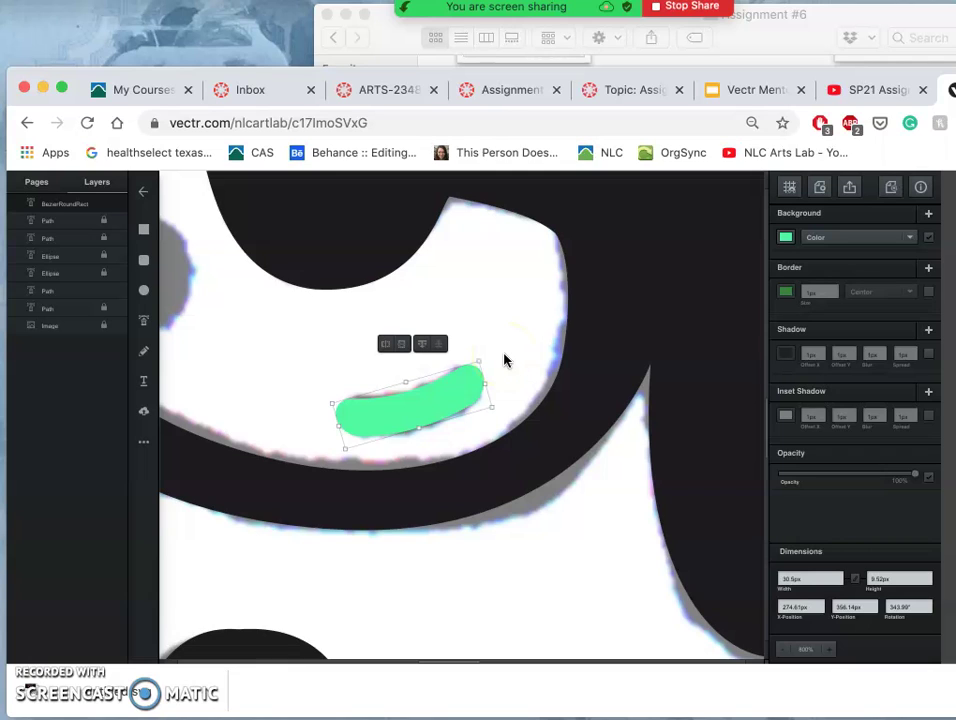
Step: Duplicate the curved green shape and place the copy over the right eye's lower gray mark
key(super+d)
drag(463, 403, 654, 441)
drag(492, 444, 156, 408)
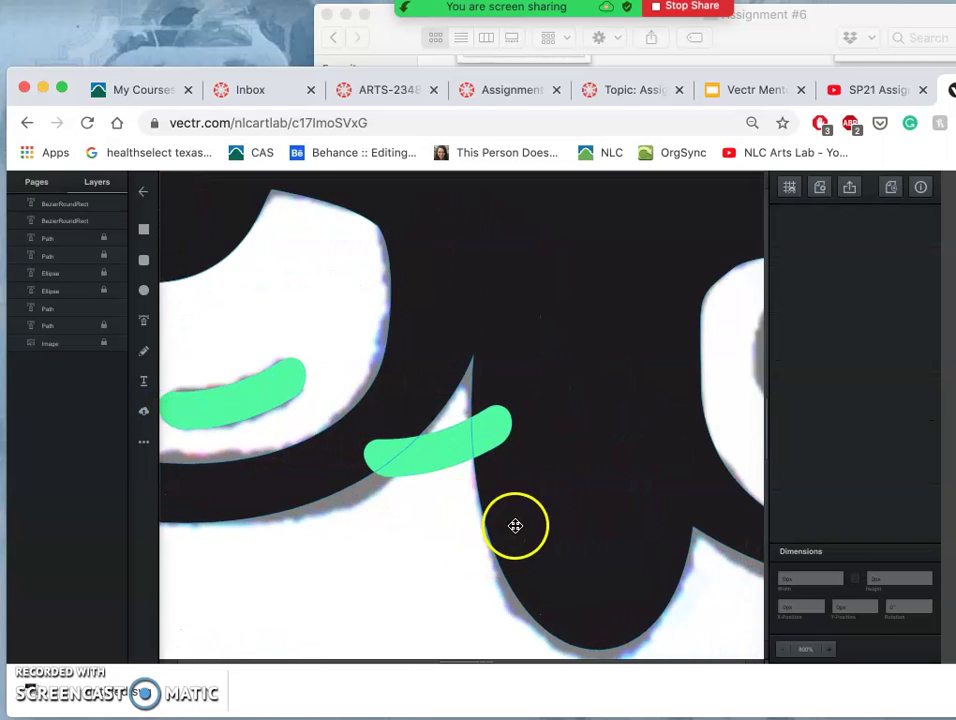
scroll(514, 525, down, 2)
scroll(514, 529, down, 4)
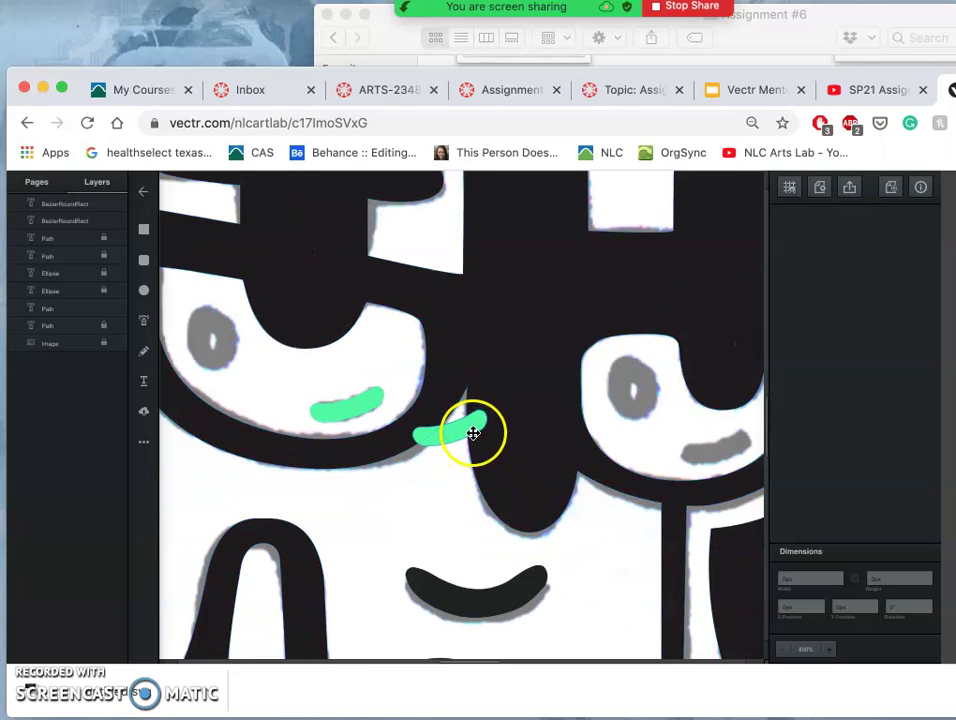
mouse_move(457, 430)
mouse_down()
mouse_move(523, 427)
mouse_move(679, 461)
mouse_move(724, 449)
mouse_move(715, 448)
mouse_up()
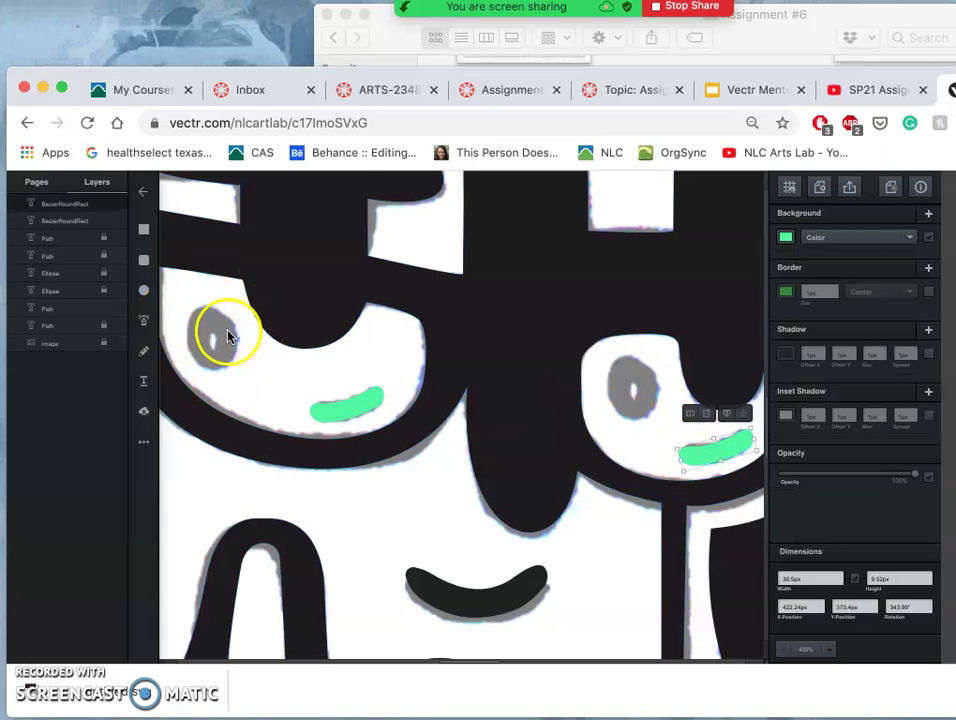
Step: Draw an ellipse about 21.5 by 25 px over the gray pupil in the left eye
click(144, 292)
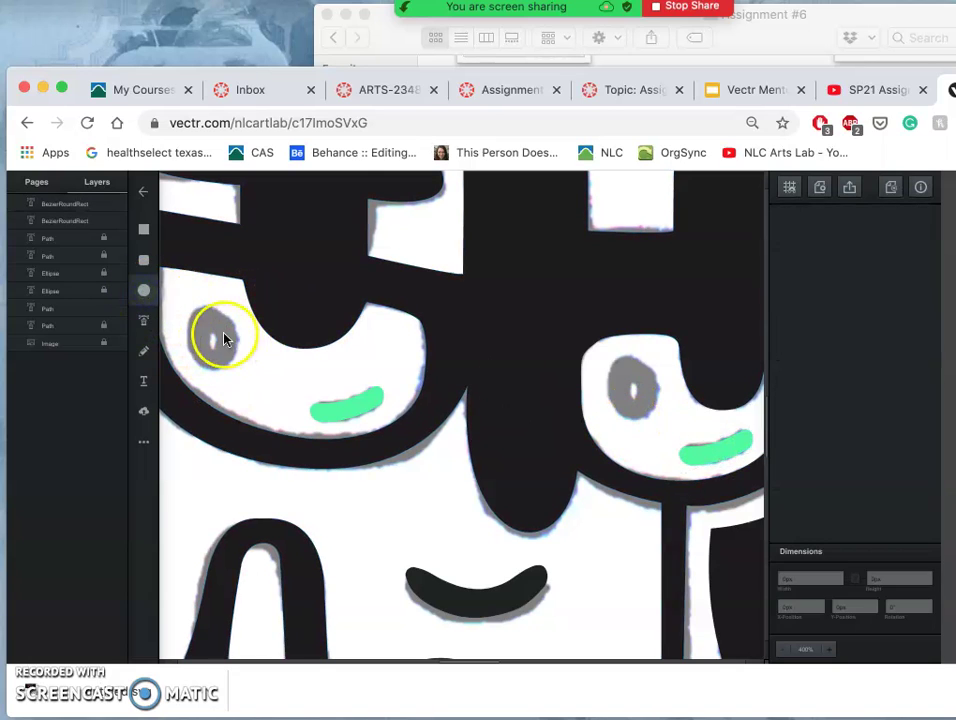
drag(185, 307, 236, 366)
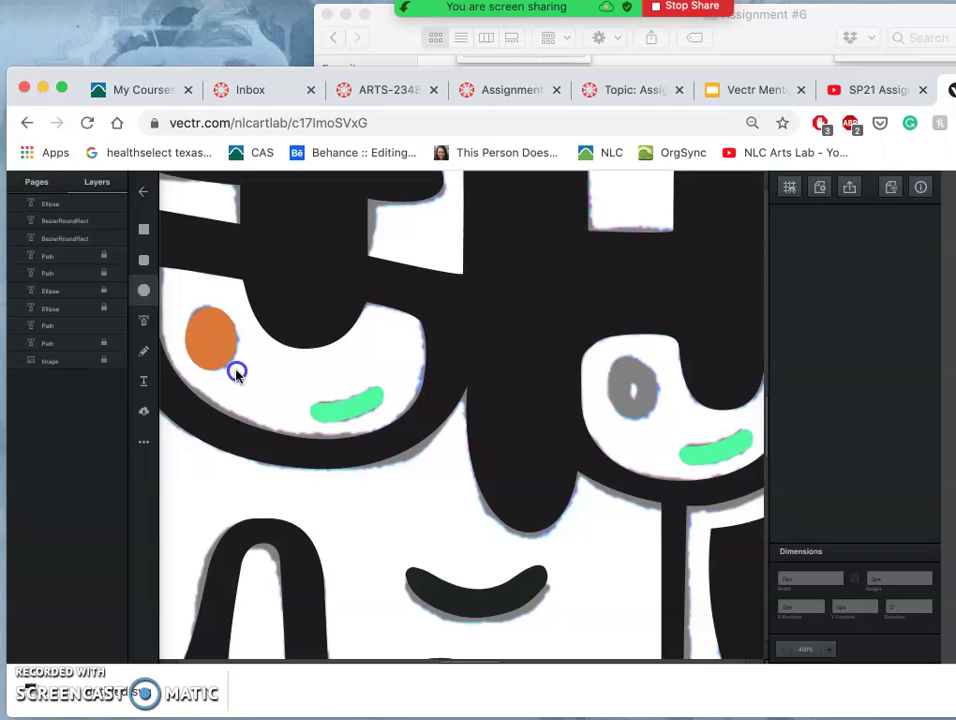
drag(239, 372, 238, 371)
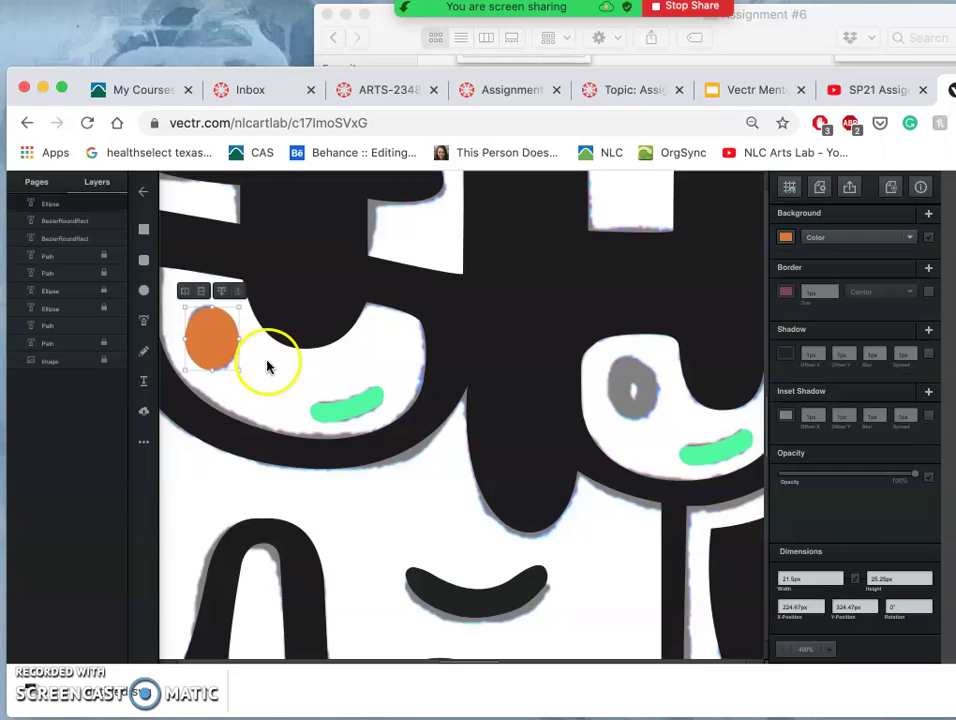
Step: Turn off the pupil ellipse's background fill and give it a 9 px centered border
click(930, 240)
click(929, 295)
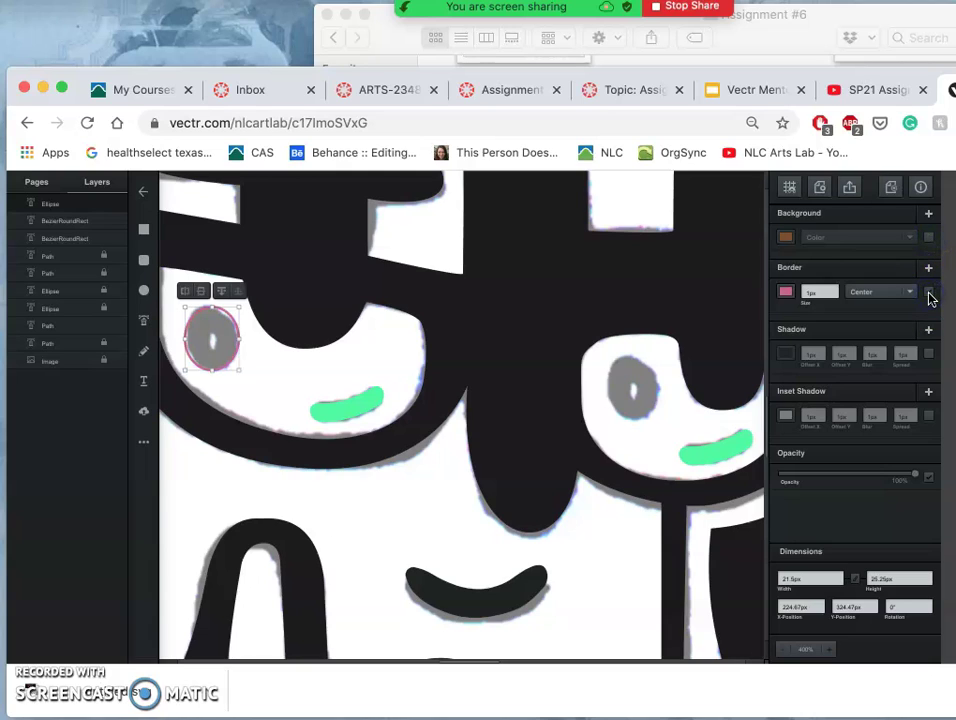
click(830, 292)
click(835, 289)
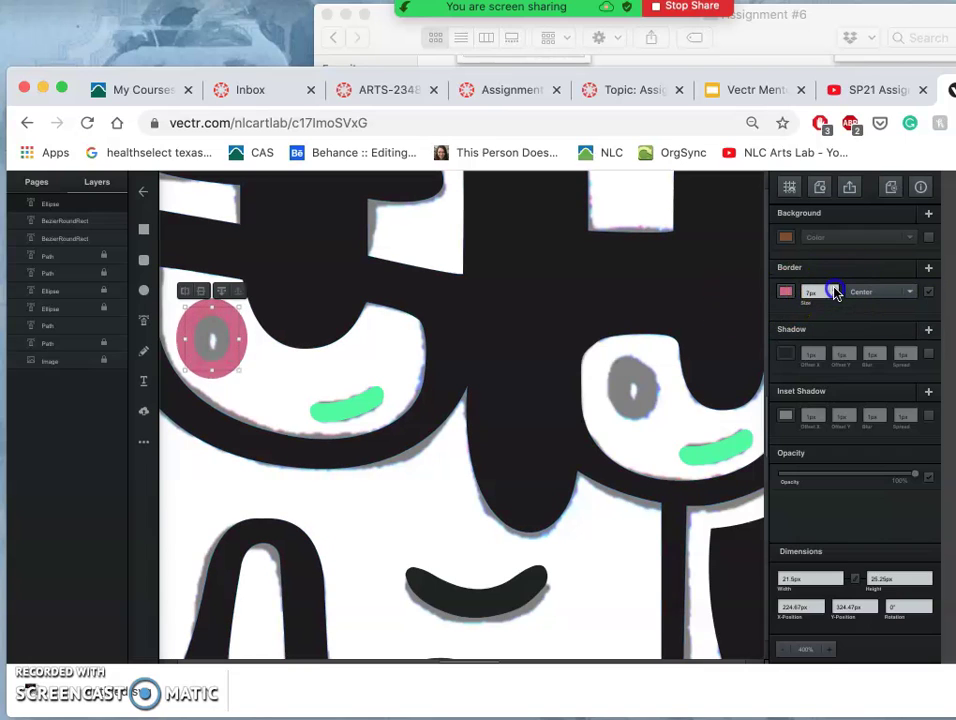
click(835, 289)
Step: Shrink the pupil ellipse to about 13 by 18 px so its ring matches the sketched pupil
click(469, 335)
click(241, 316)
drag(238, 309, 230, 361)
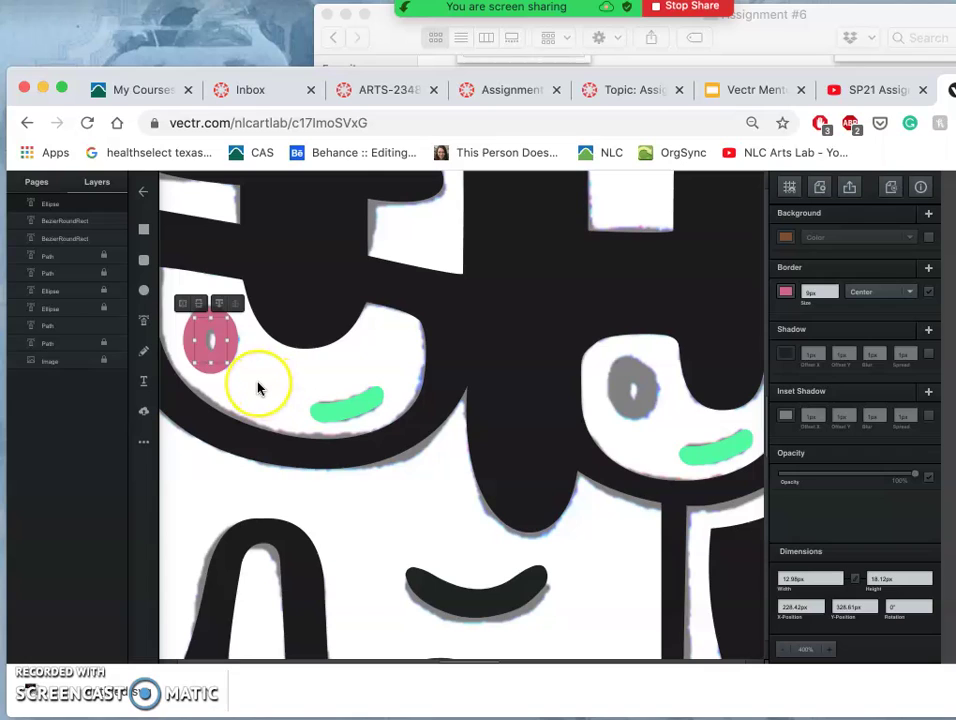
Step: Change the pupil ring's border color to black, #000000
click(787, 292)
drag(664, 305, 618, 338)
click(703, 367)
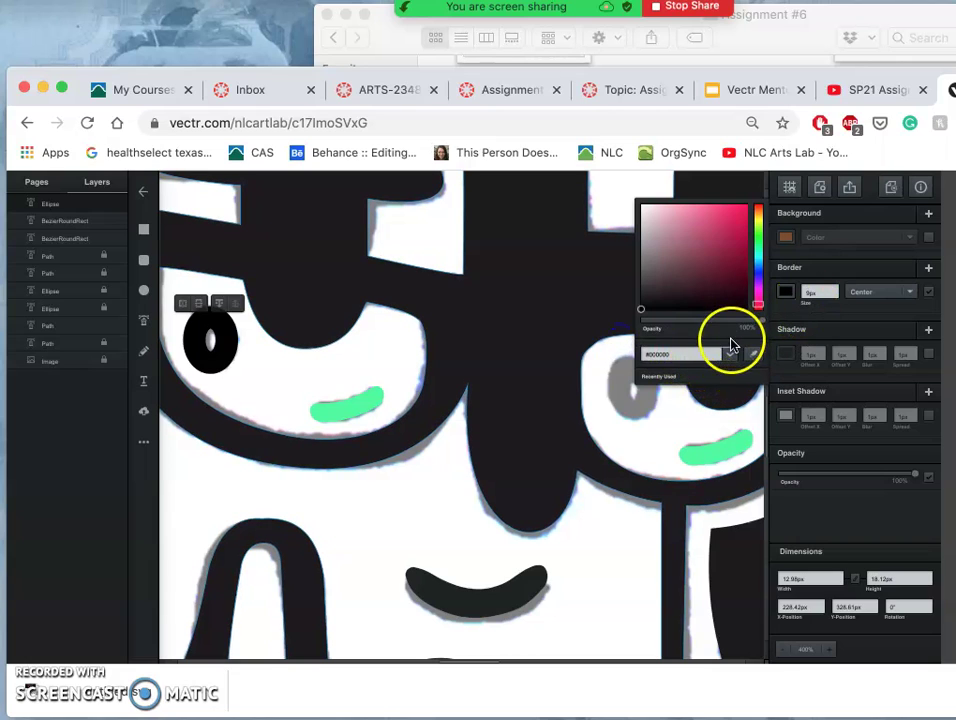
Step: Change the background color of the curved green marks in both eyes to black
click(362, 397)
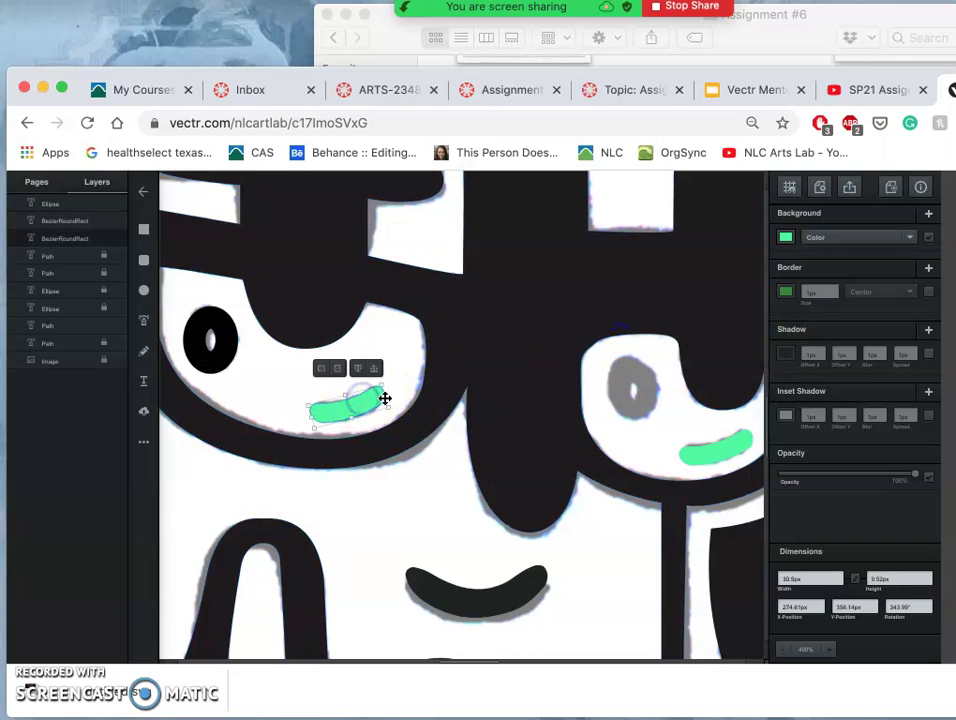
click(788, 245)
drag(668, 288, 625, 305)
click(715, 449)
click(786, 235)
drag(681, 284, 614, 301)
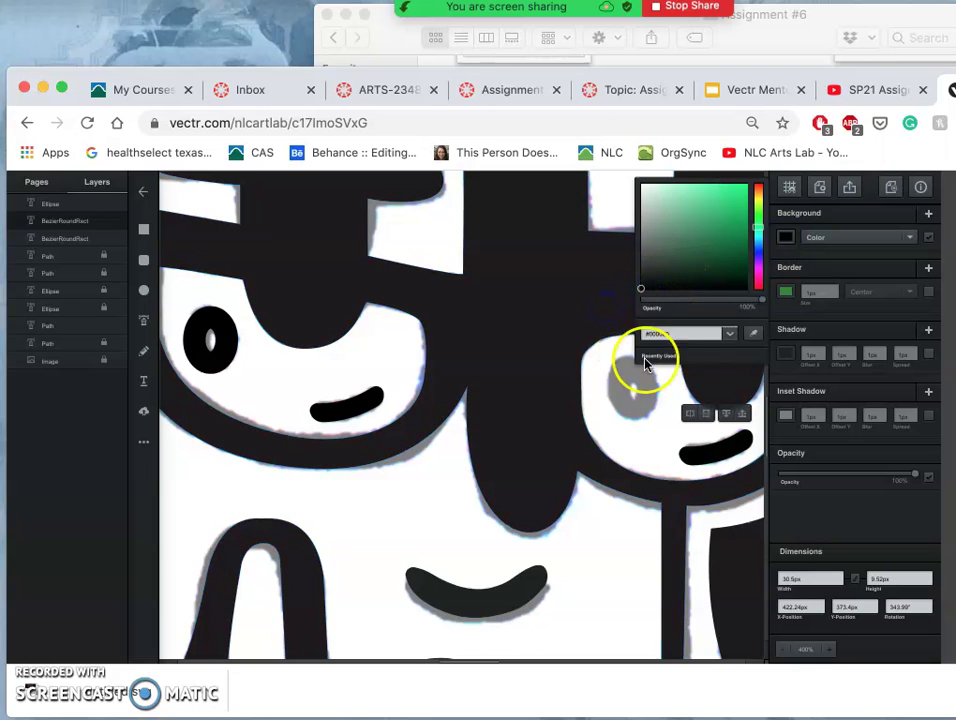
Step: Hide the sketch image layer and deselect the right eye's curved mark to check the whole drawing
click(117, 360)
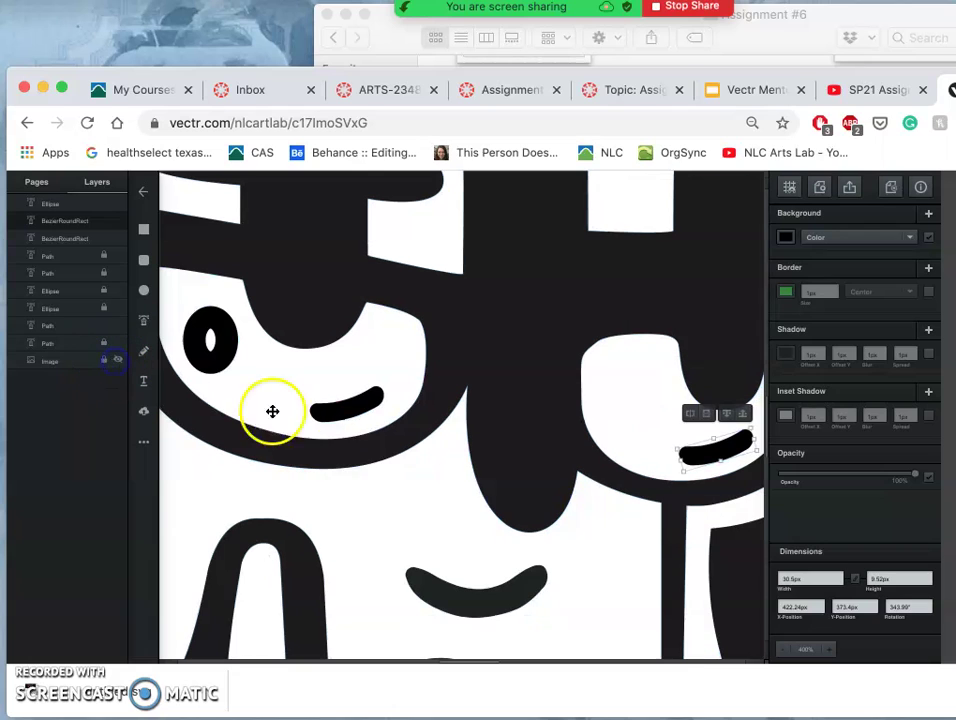
key(super+minus)
scroll(352, 466, down, 5)
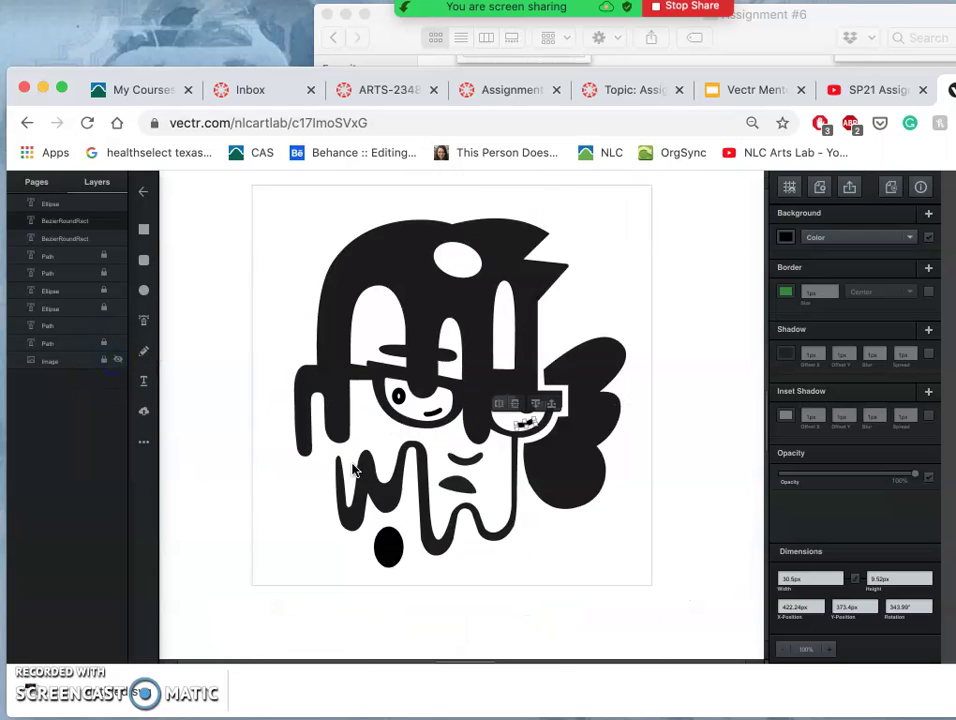
click(619, 357)
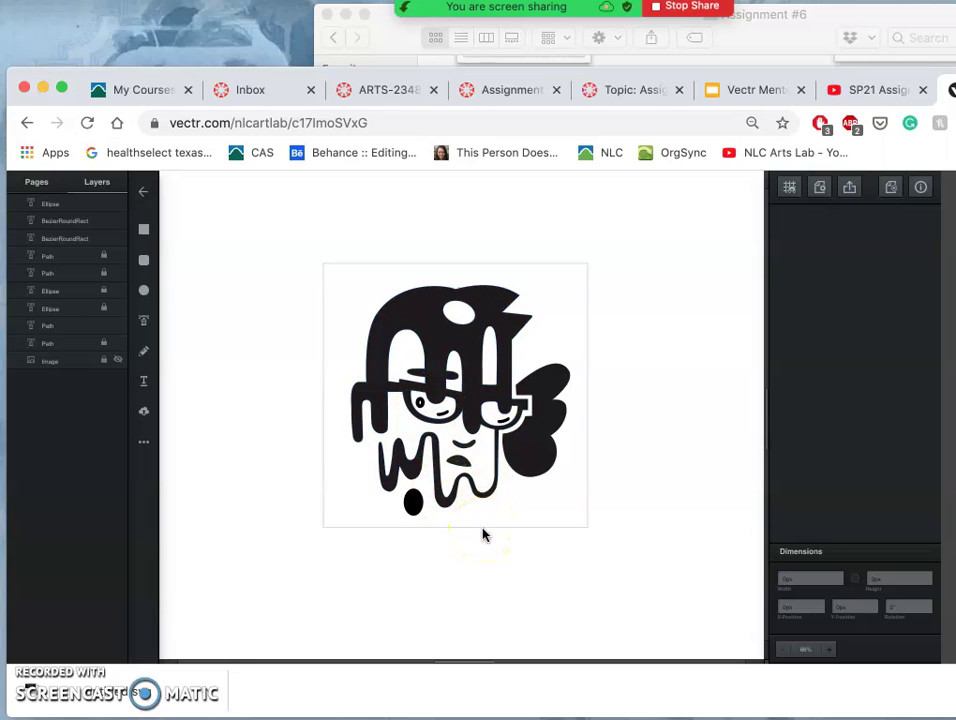
Step: Enlarge the left eye's pupil ring to about 15 by 21 px and deselect it
scroll(483, 535, up, 5)
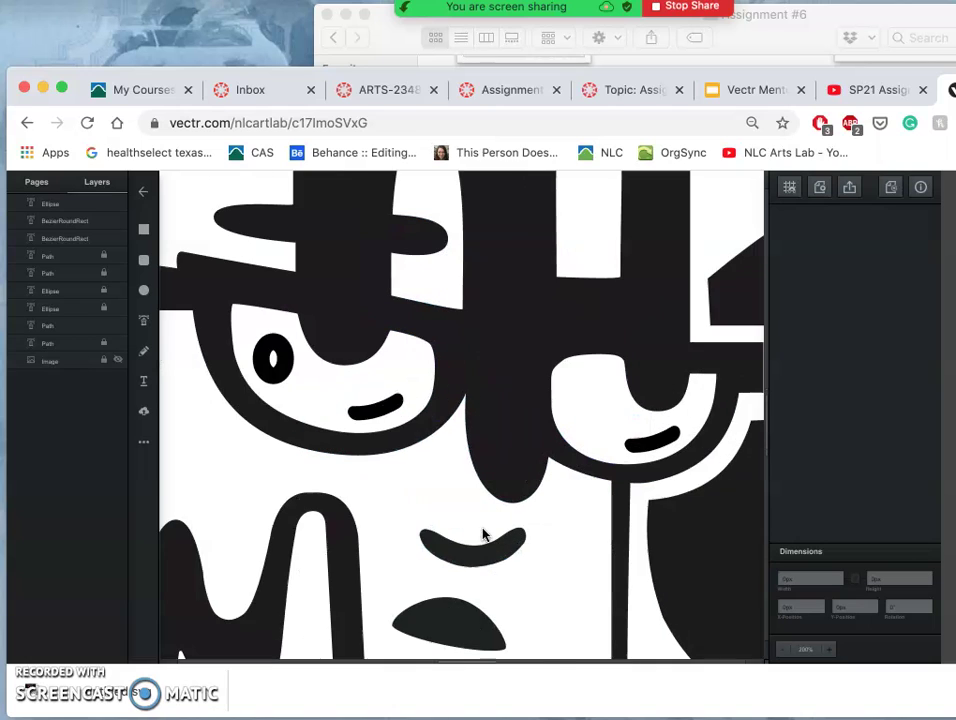
click(288, 362)
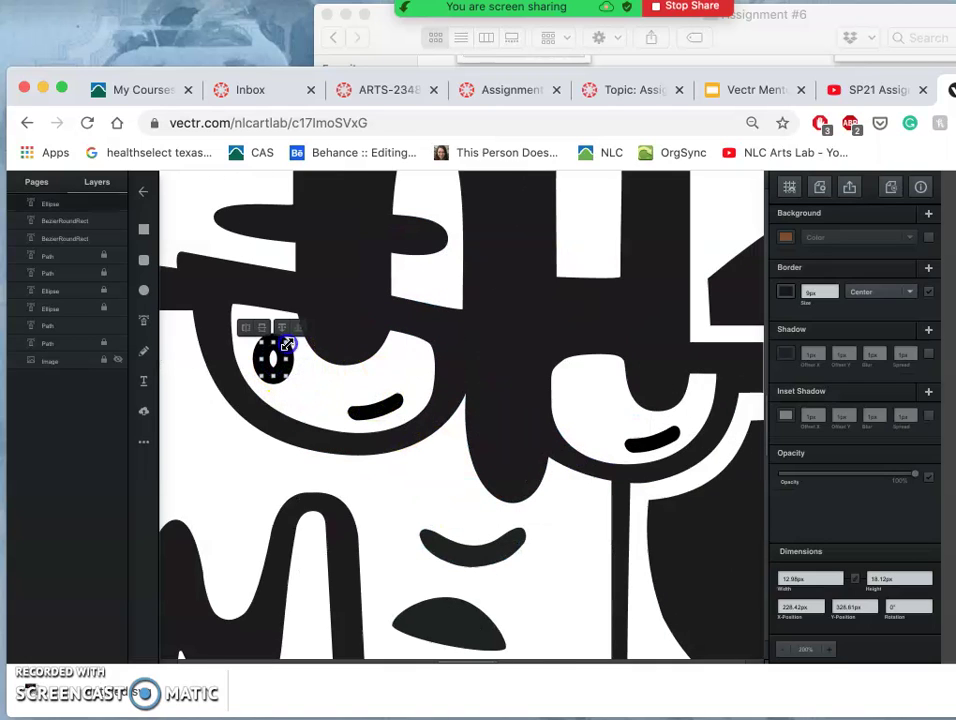
drag(287, 344, 290, 338)
scroll(343, 383, down, 5)
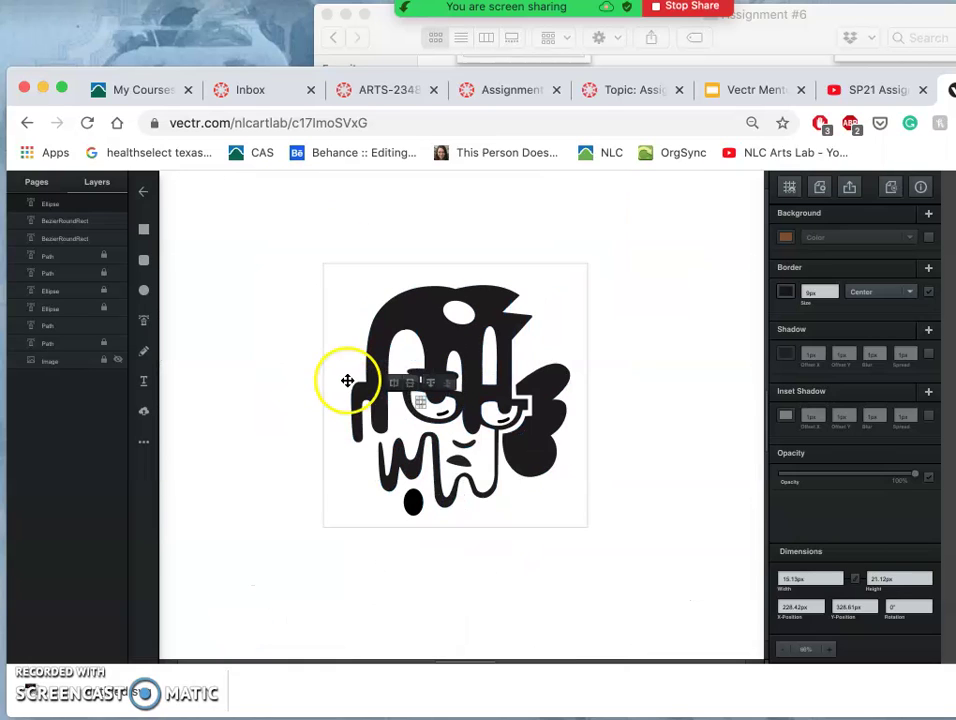
click(297, 388)
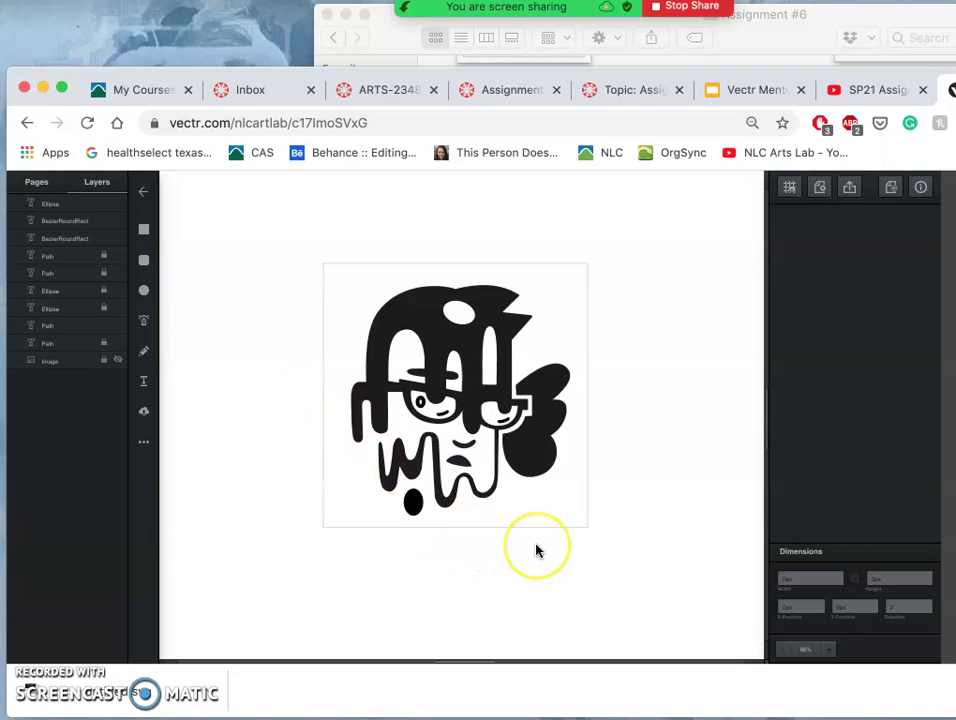
Step: Select the black curved mark inside the left eye
scroll(537, 550, up, 10)
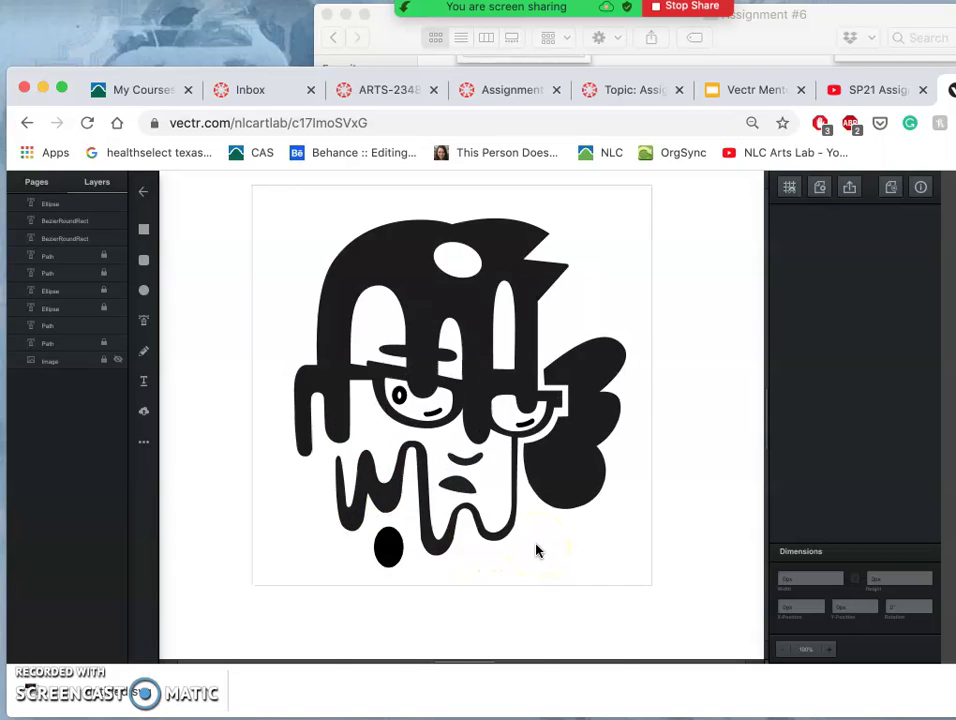
click(518, 544)
click(265, 373)
scroll(265, 375, left, 3)
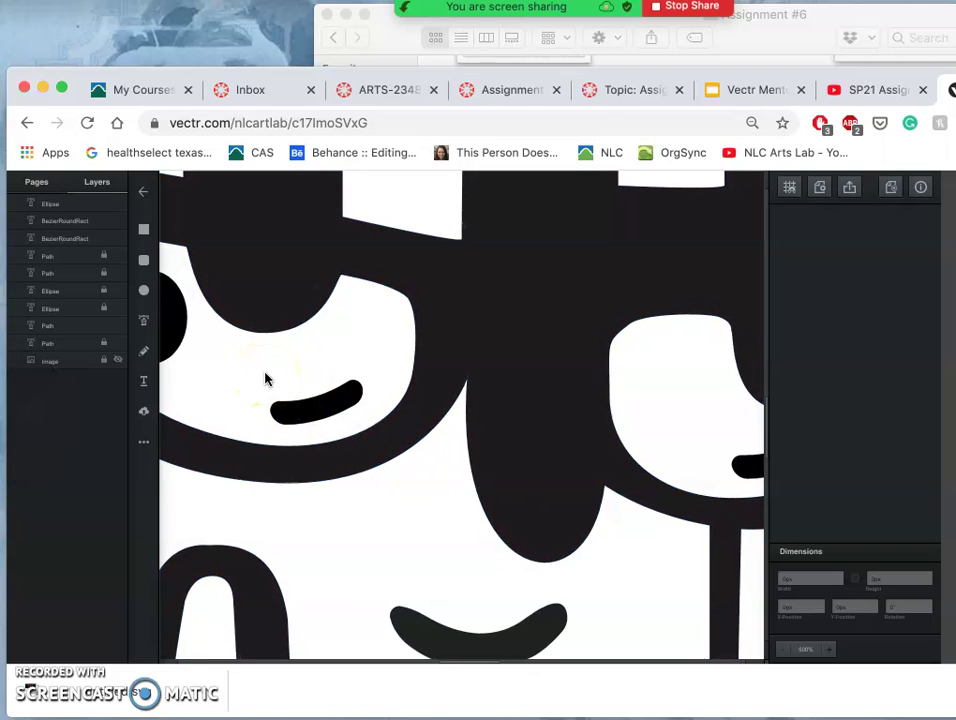
drag(393, 382, 578, 429)
click(599, 433)
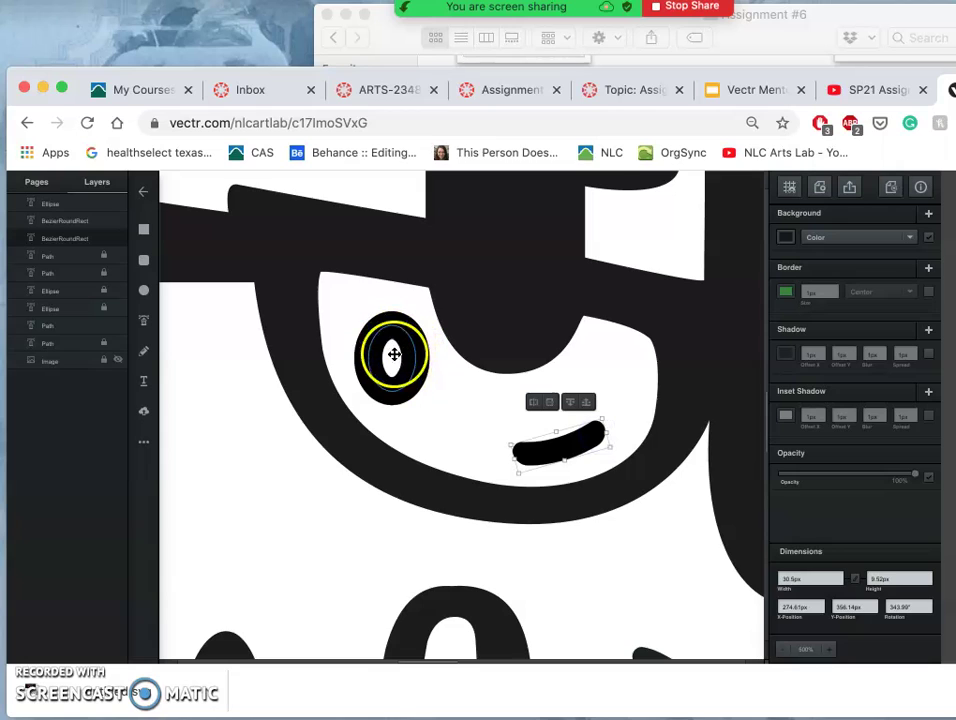